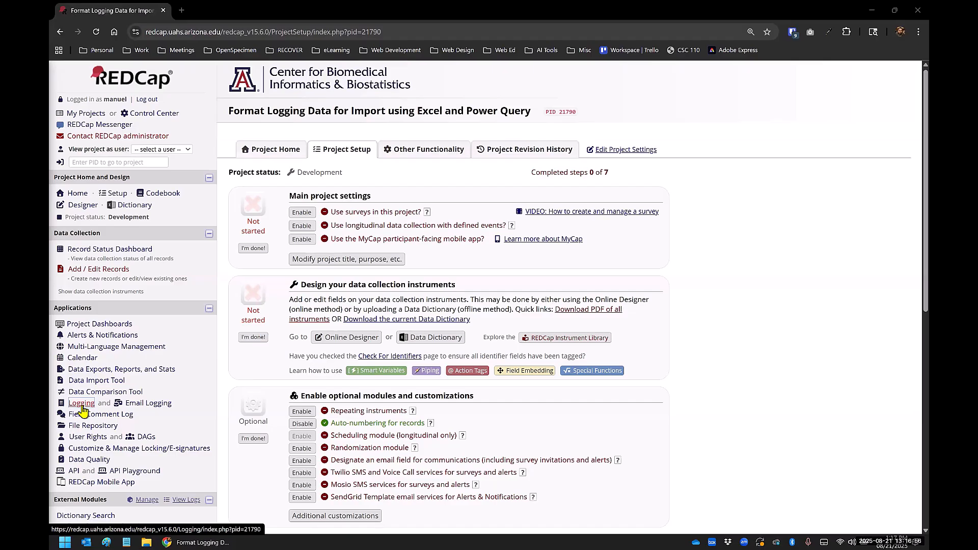
Step: Check the Record Status Dashboard for existing records, and open the project's Logging page to review the logged changes
left_click(81, 406)
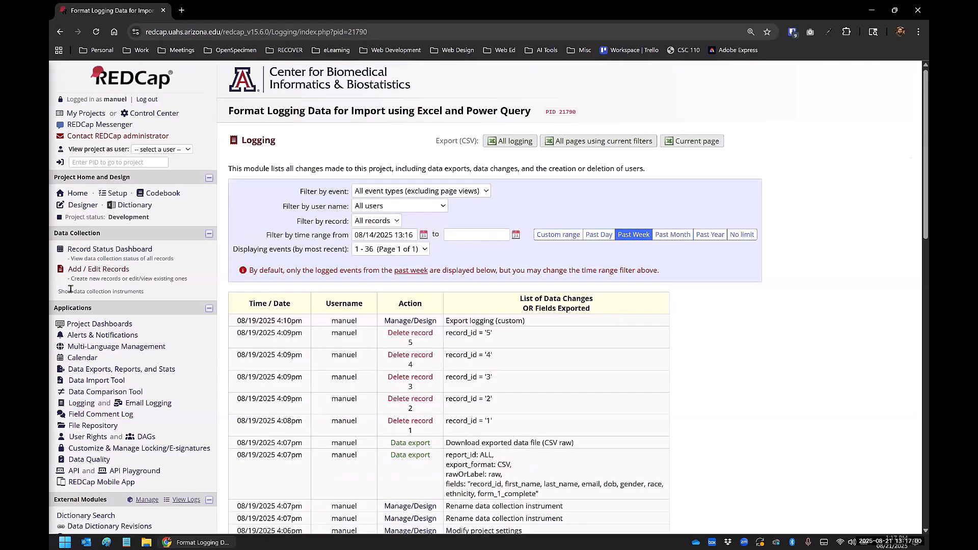
left_click(85, 252)
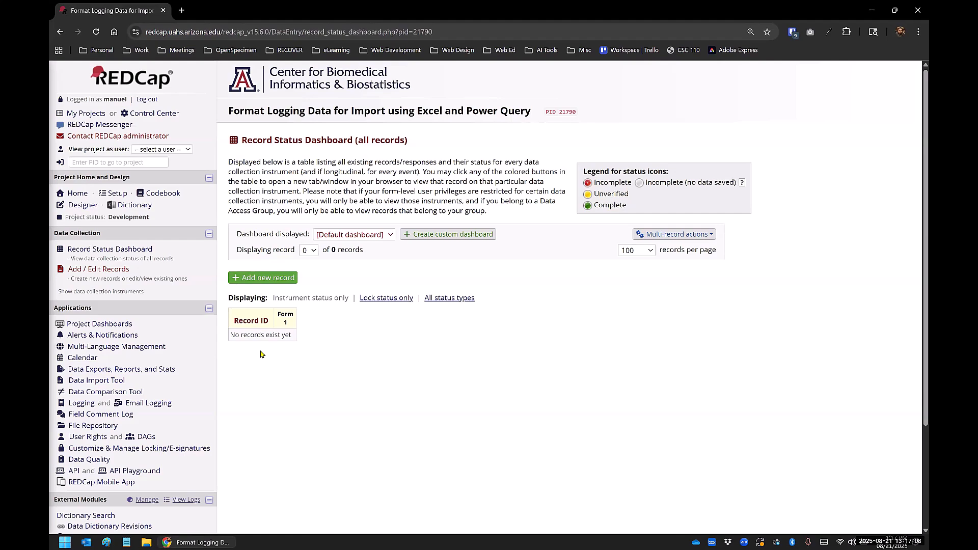
left_click(80, 406)
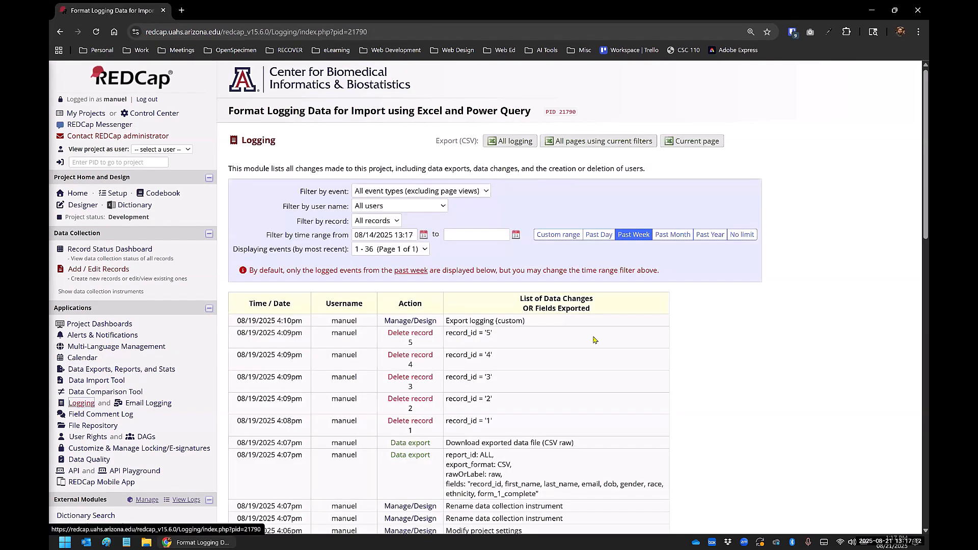
scroll(555, 265, "down", 5)
scroll(571, 243, "up", 5)
scroll(571, 243, "down", 7)
scroll(571, 243, "down", 7)
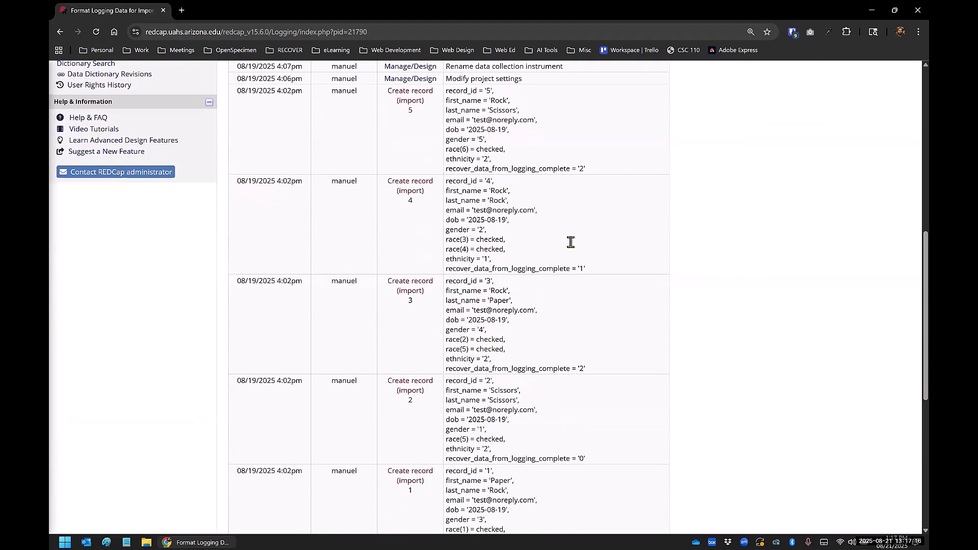
scroll(571, 242, "up", 9)
scroll(571, 242, "up", 5)
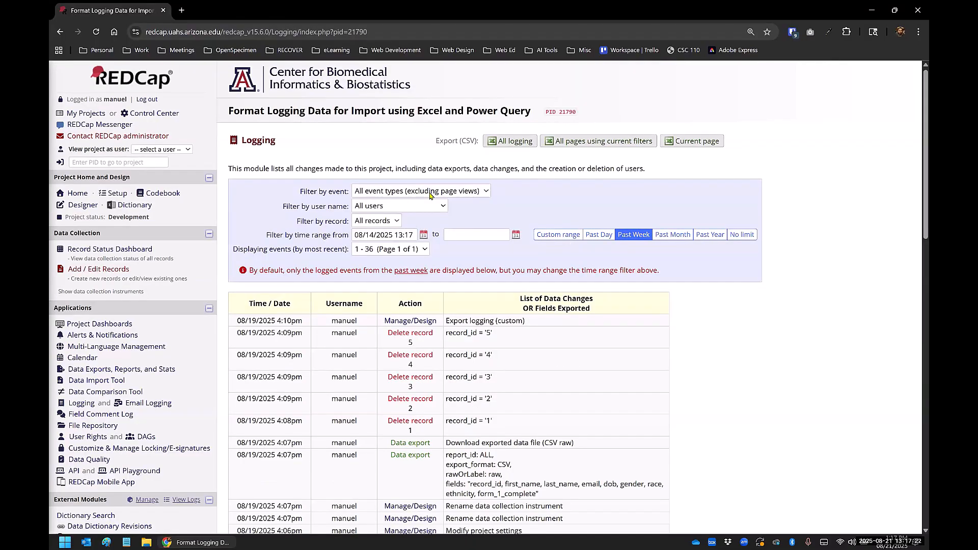
Step: Filter the project log to Record created (only) events with no limit on the time range
left_click(361, 193)
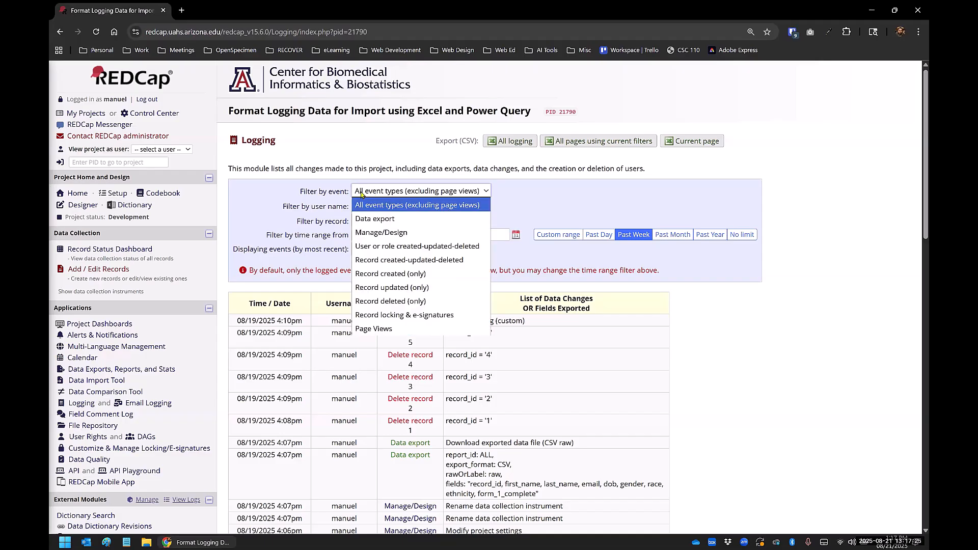
left_click(375, 277)
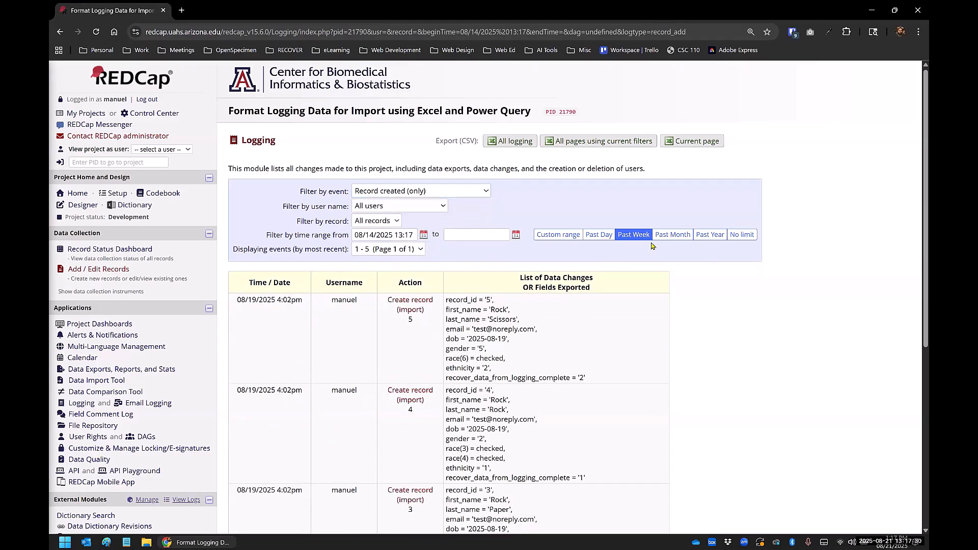
left_click(744, 236)
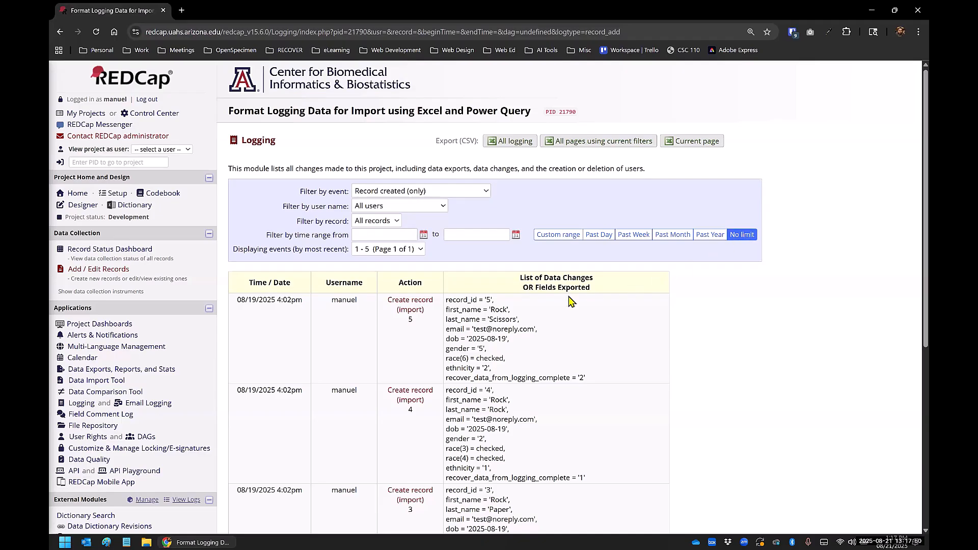
Step: Examine the field values logged for each created record and the other event types available for filtering
scroll(571, 301, "down", 3)
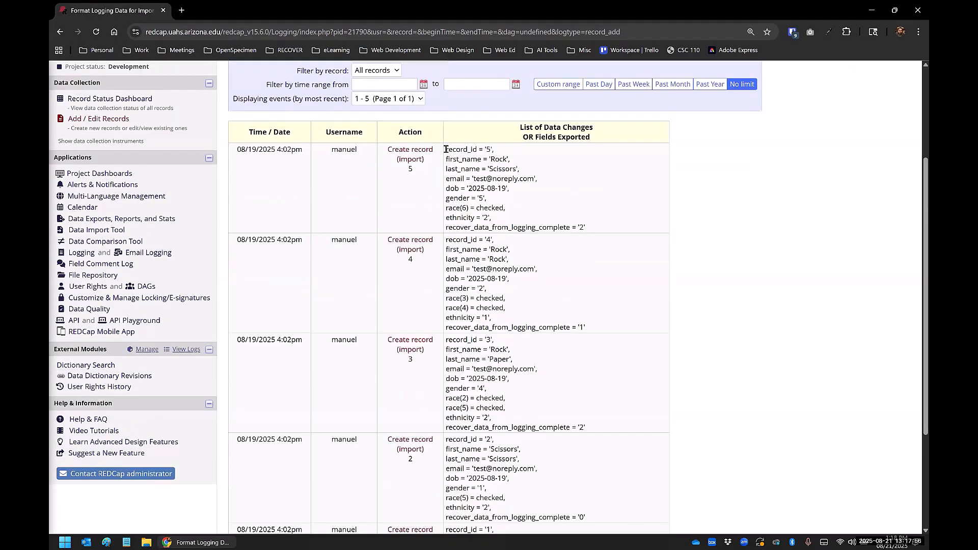
left_click_drag(446, 149, 591, 231)
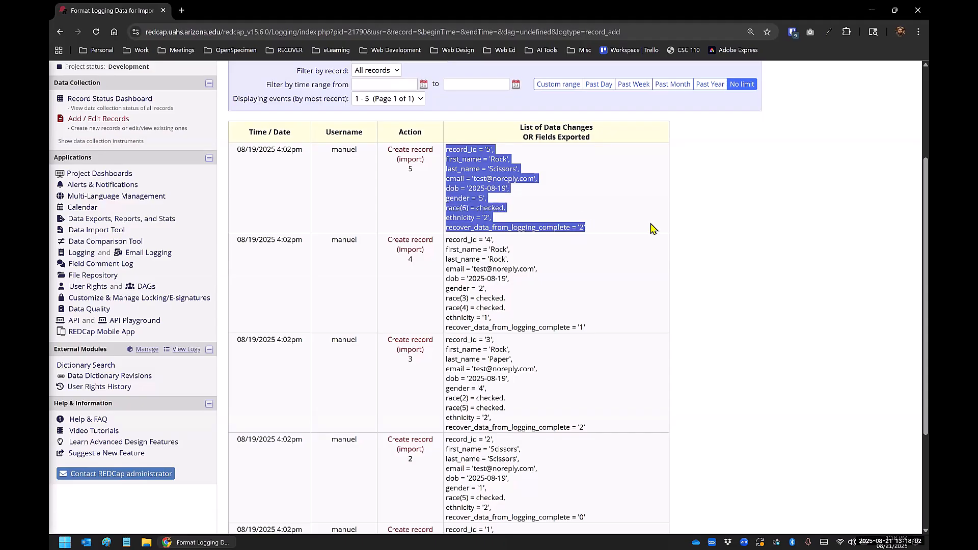
left_click(617, 206)
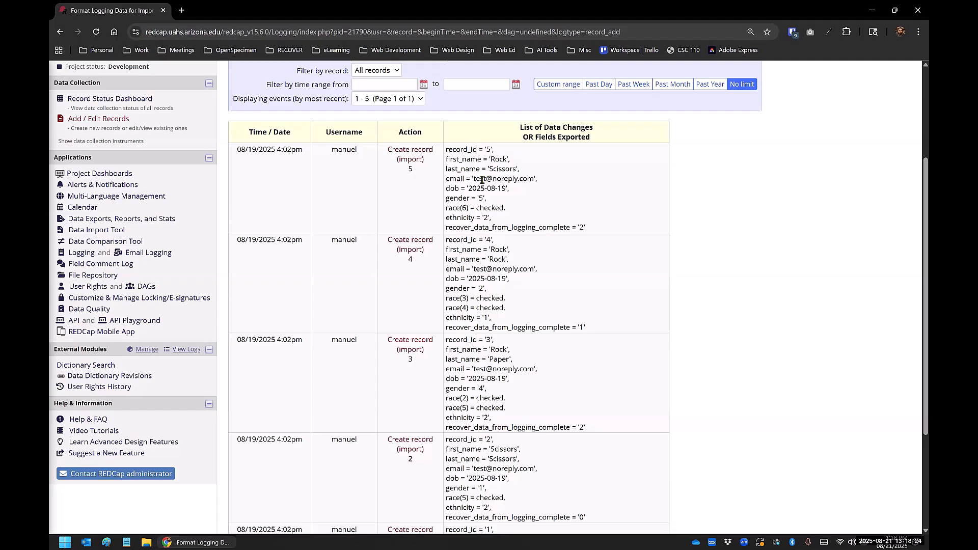
scroll(482, 180, "up", 2)
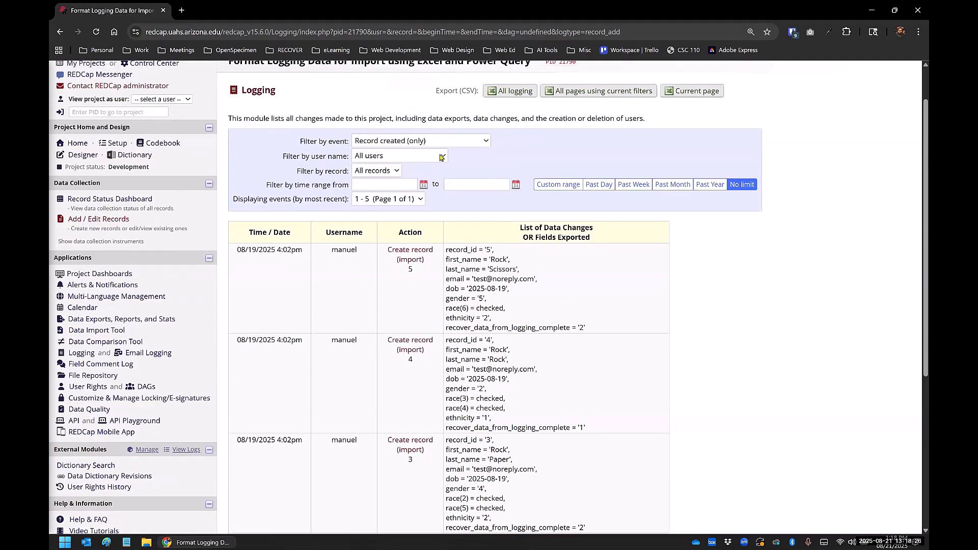
left_click(441, 156)
left_click(435, 141)
left_click(436, 141)
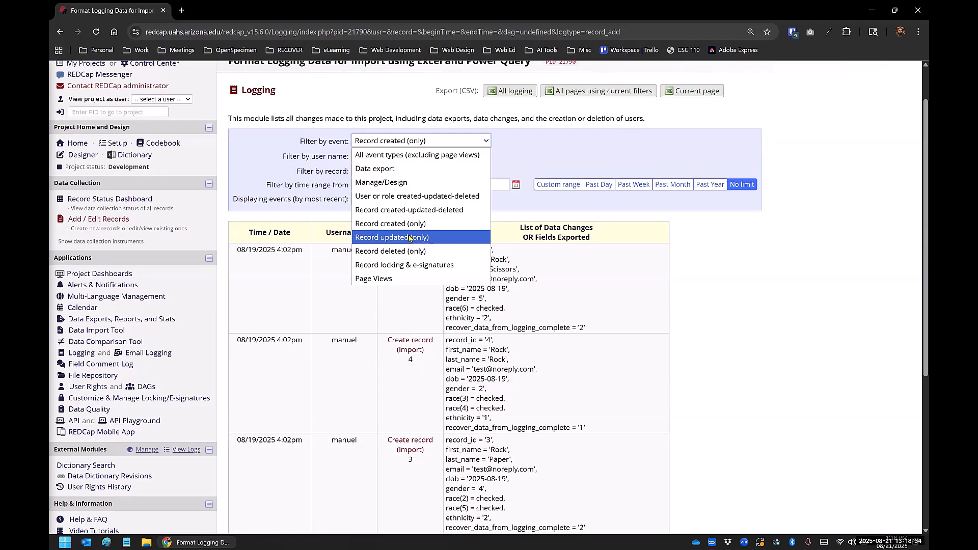
left_click(701, 316)
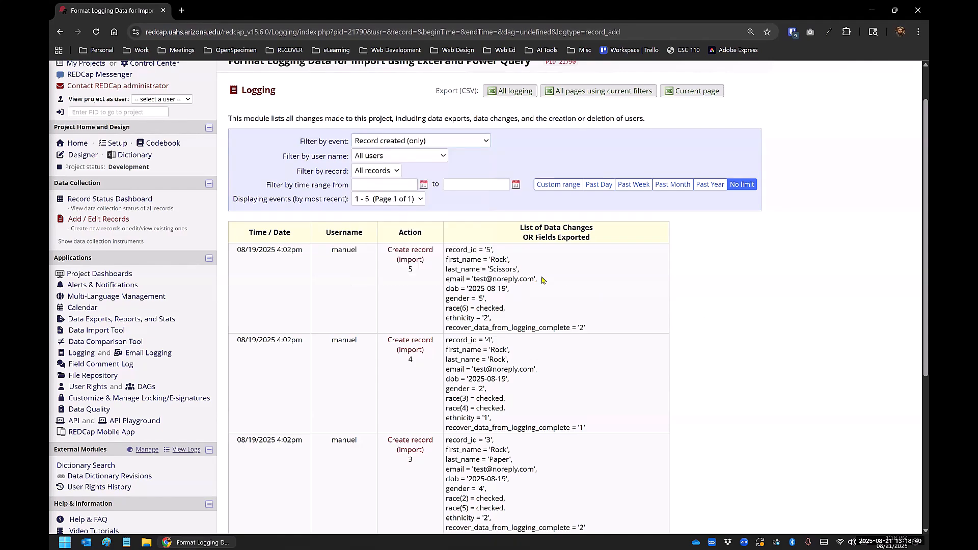
scroll(535, 277, "up", 1)
scroll(510, 327, "down", 2)
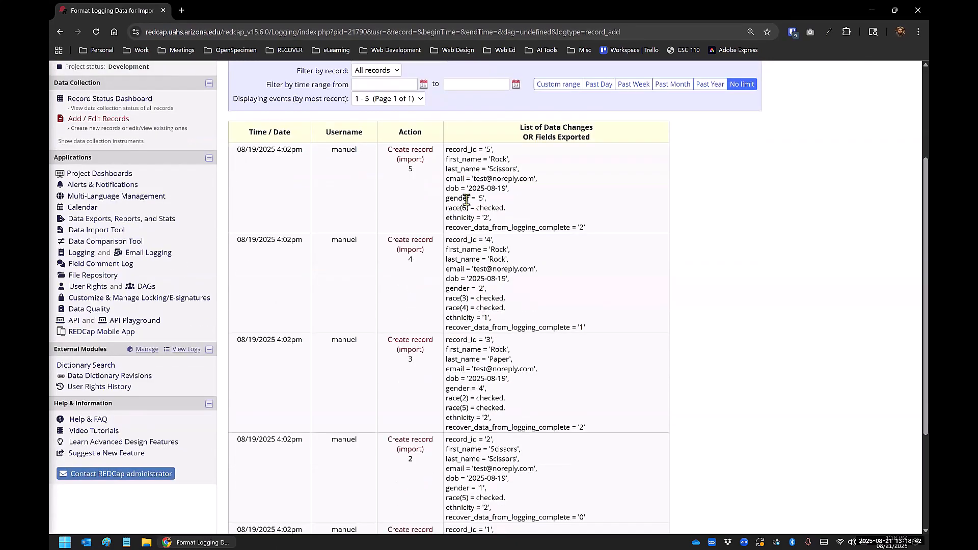
scroll(471, 349, "down", 4)
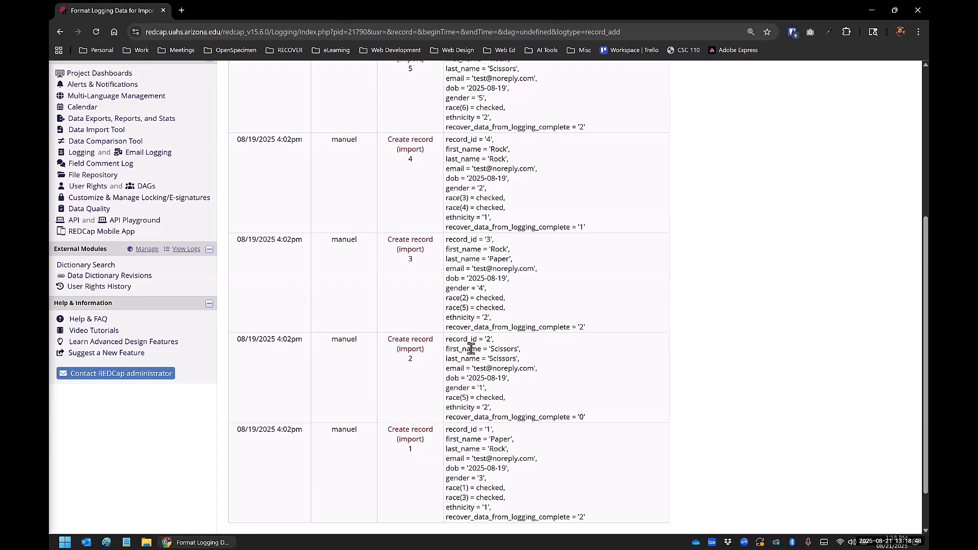
scroll(472, 349, "up", 5)
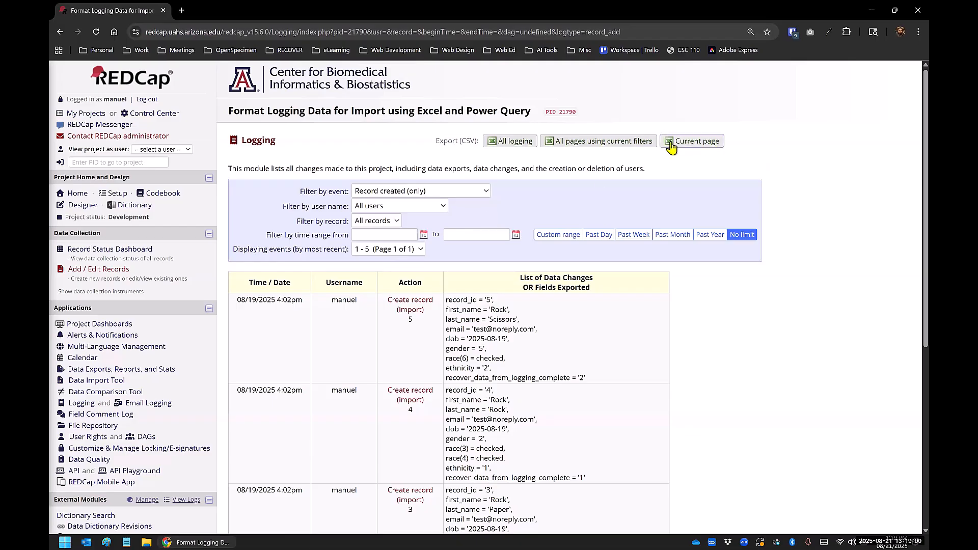
Step: Export all log pages using the current filters as a CSV file to the Desktop, and open it in Excel
left_click(587, 143)
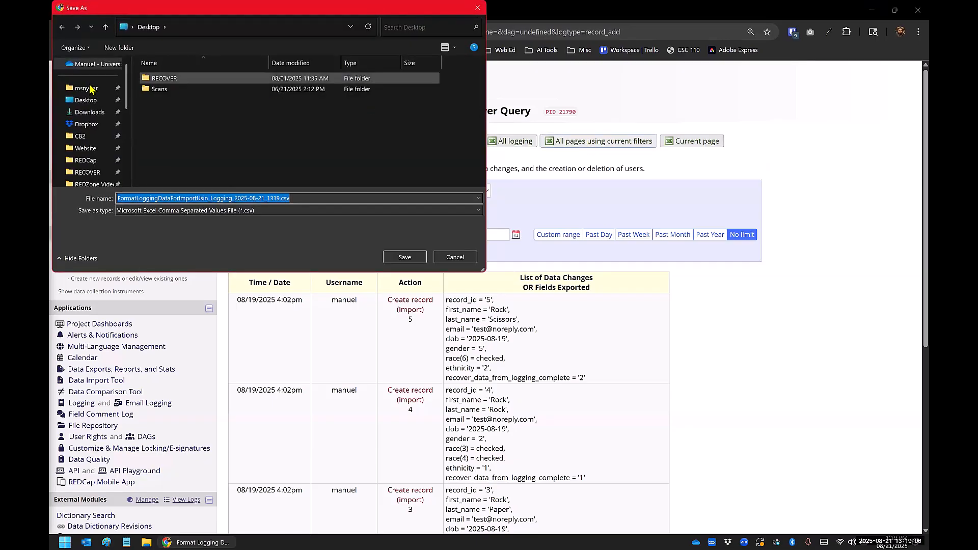
left_click(404, 258)
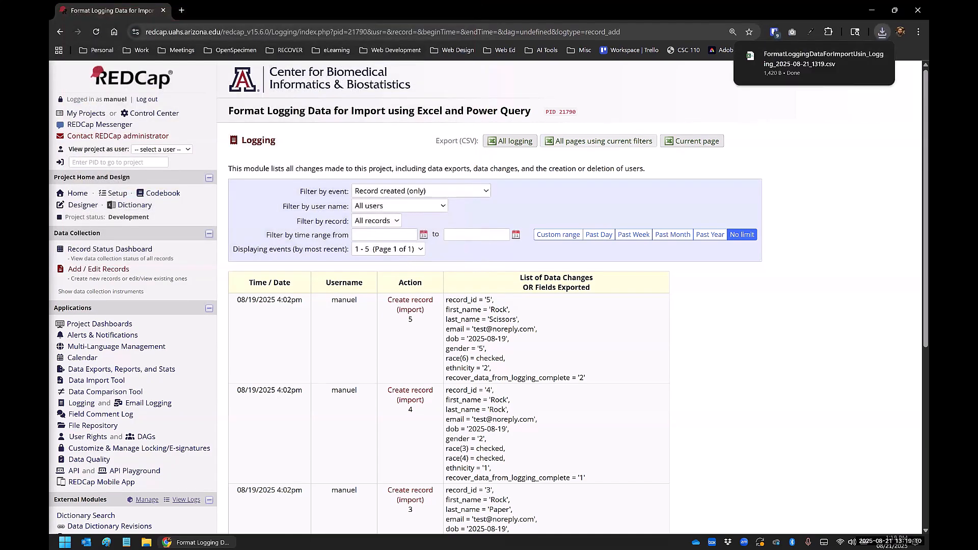
key("super")
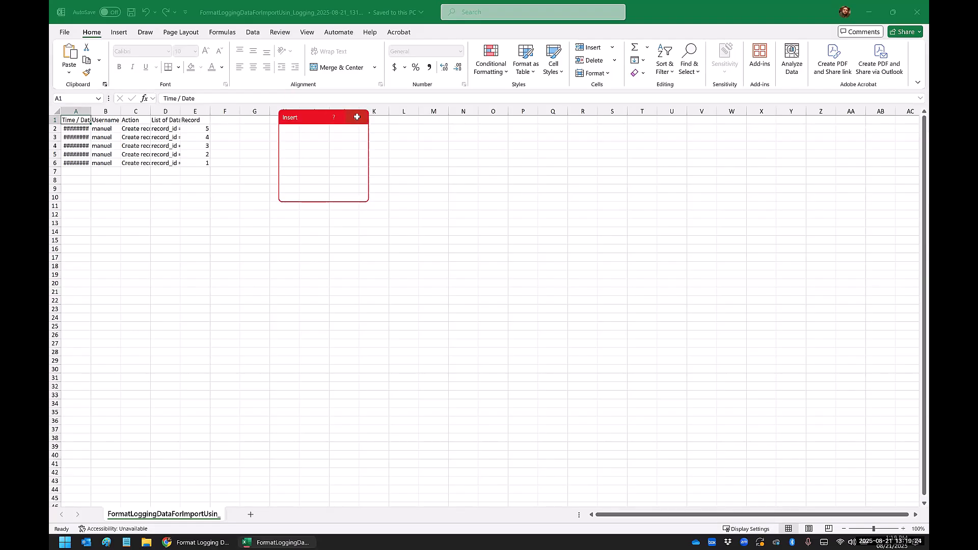
Step: Zoom the exported log sheet to 120% and autofit all columns to inspect the List of Data Changes entries
left_click(356, 117)
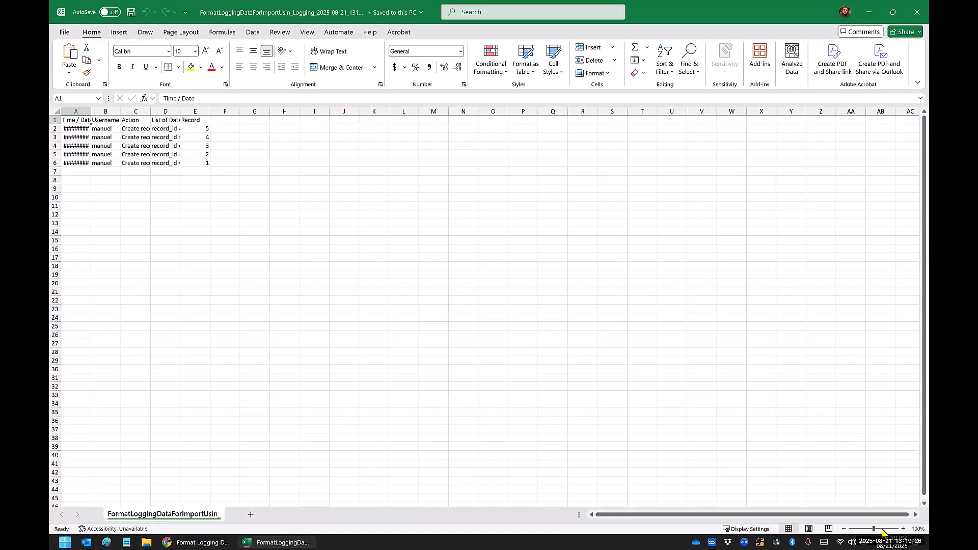
left_click(904, 530)
left_click(904, 529)
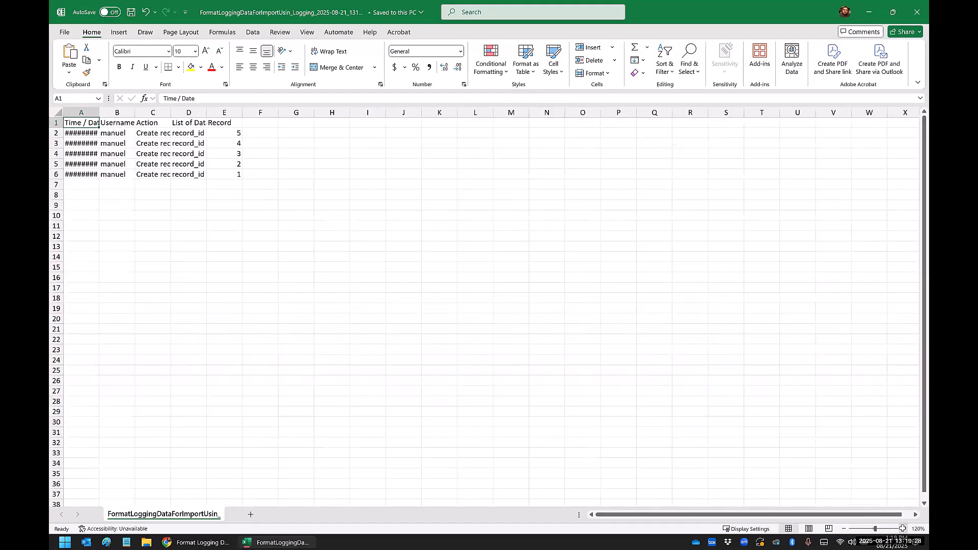
left_click(58, 112)
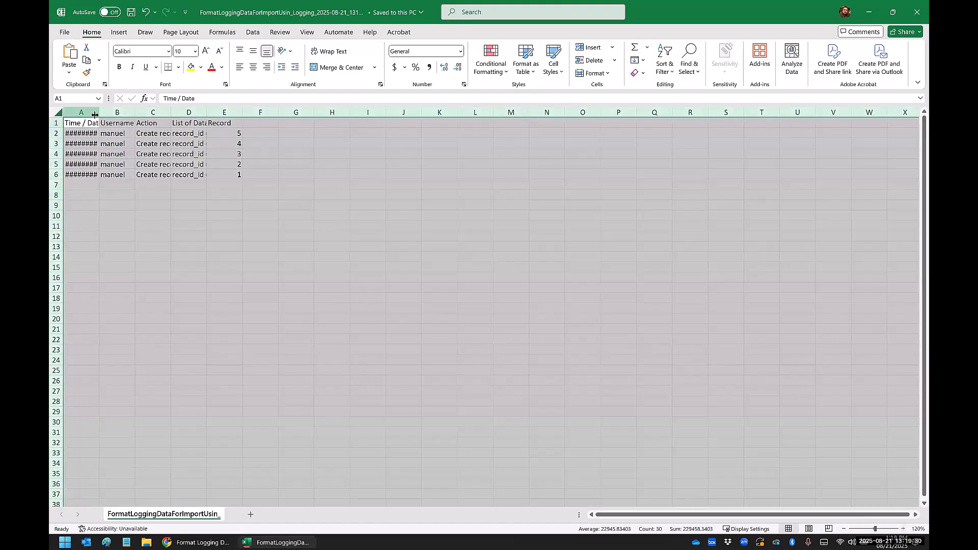
double_click(100, 111)
left_click(224, 246)
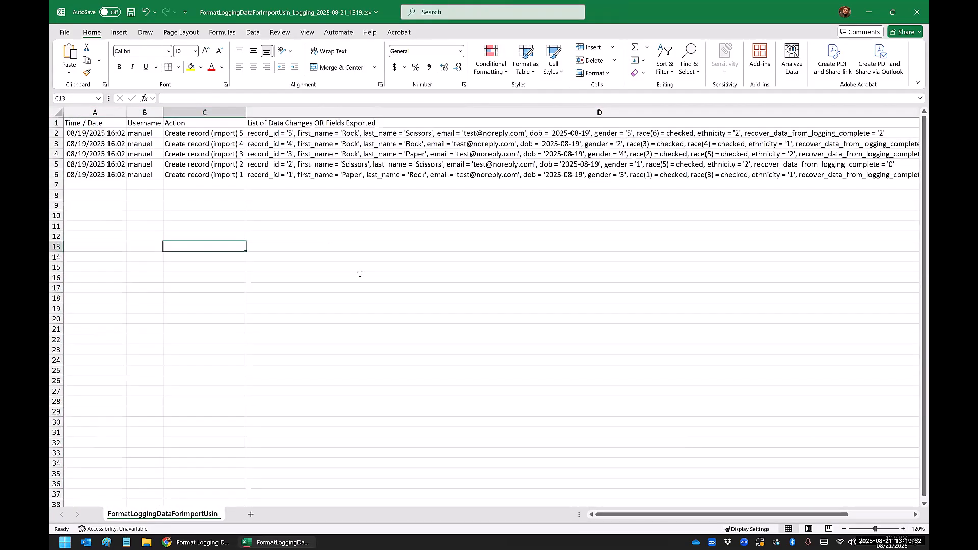
left_click_drag(620, 515, 639, 515)
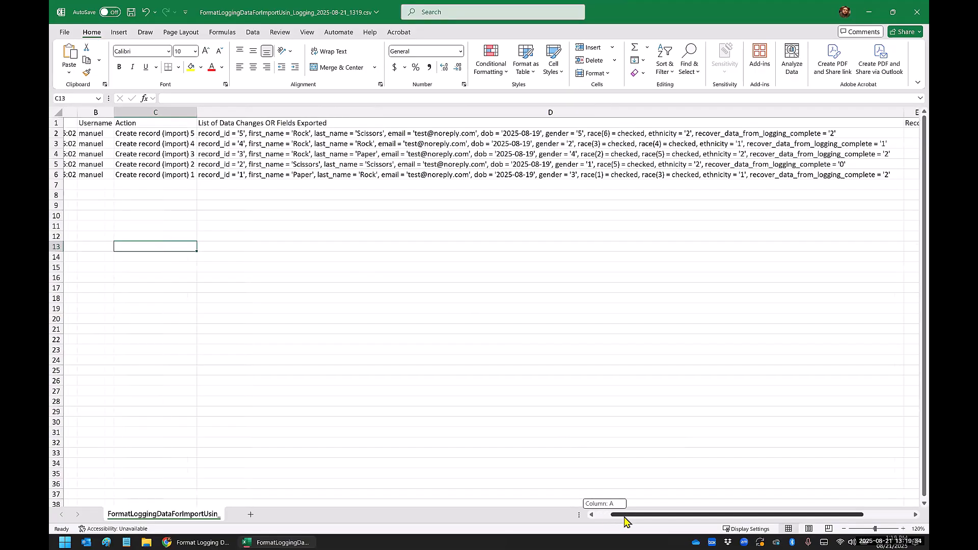
left_click(203, 132)
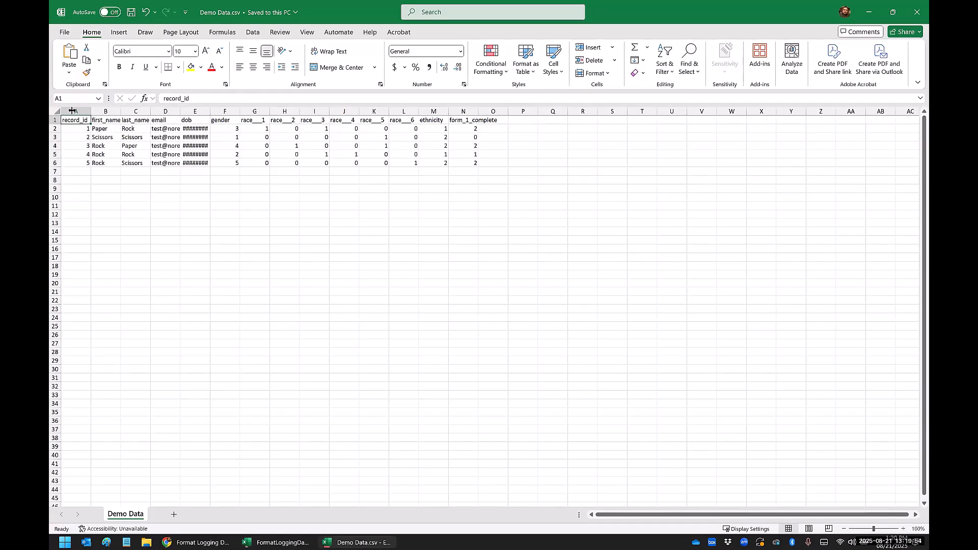
Step: Autofit all columns of Demo Data.csv to view its one-column-per-field layout, and close the file
key("ctrl+a")
double_click(90, 110)
left_click(176, 180)
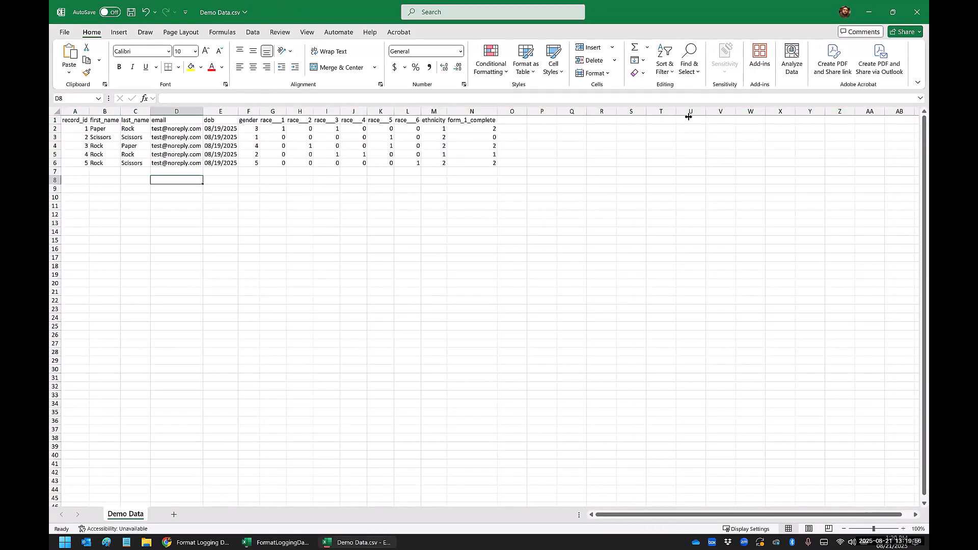
left_click(909, 21)
left_click(507, 286)
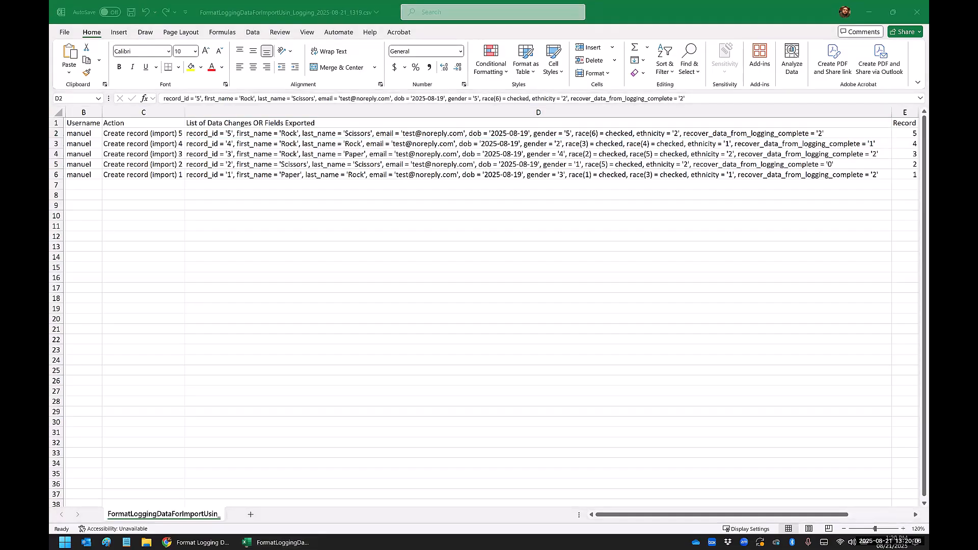
Step: Close the exported logging CSV without saving the changes
left_click(303, 214)
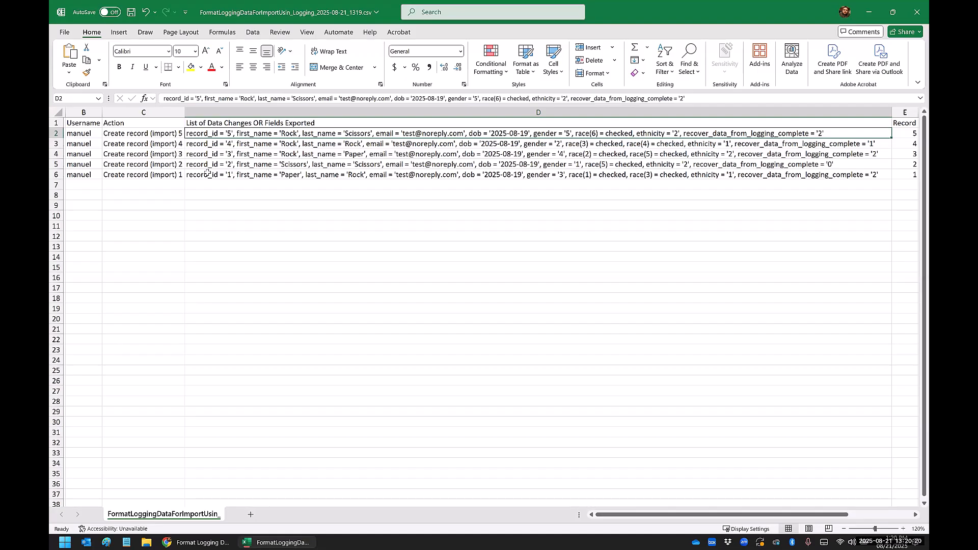
left_click(912, 15)
left_click(519, 412)
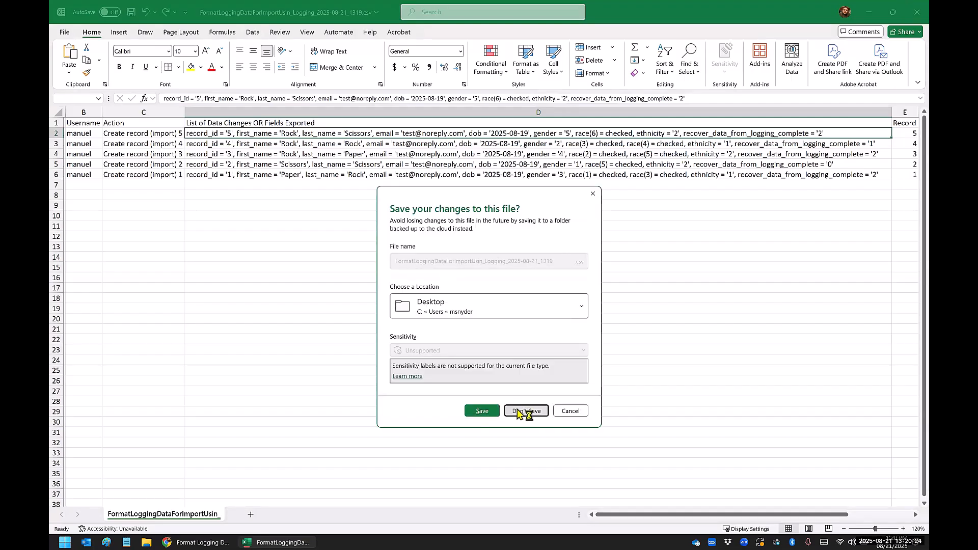
Step: Start a new blank Excel workbook and bring up its data import commands
left_click(67, 540)
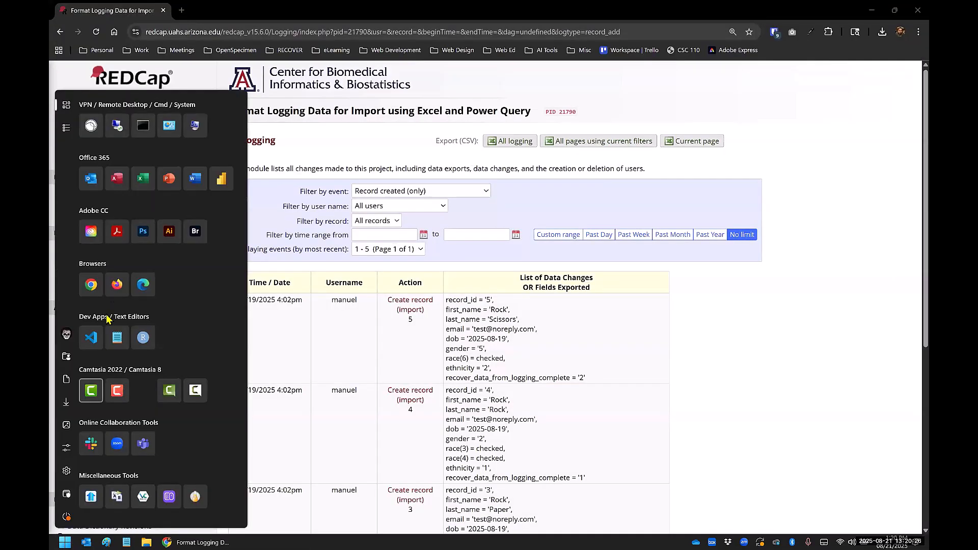
left_click(143, 178)
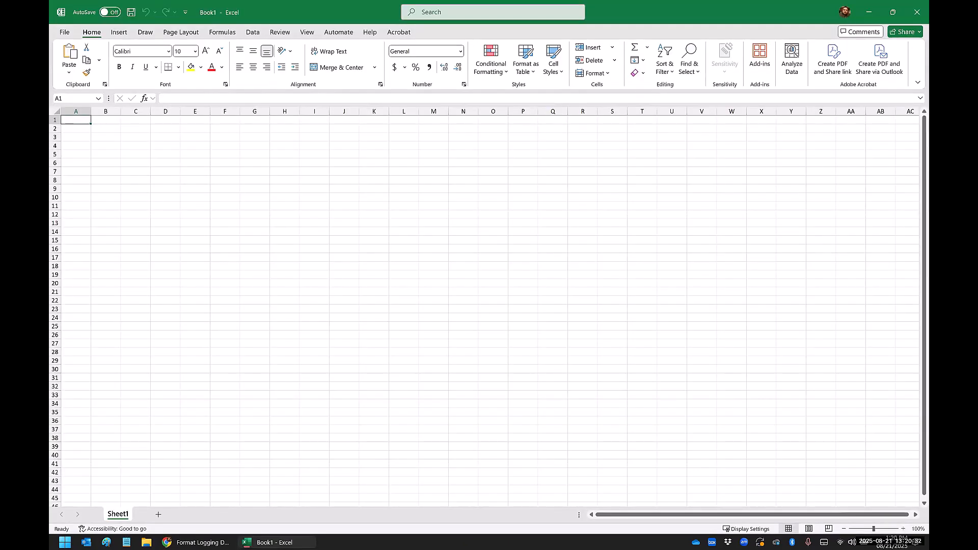
left_click(254, 34)
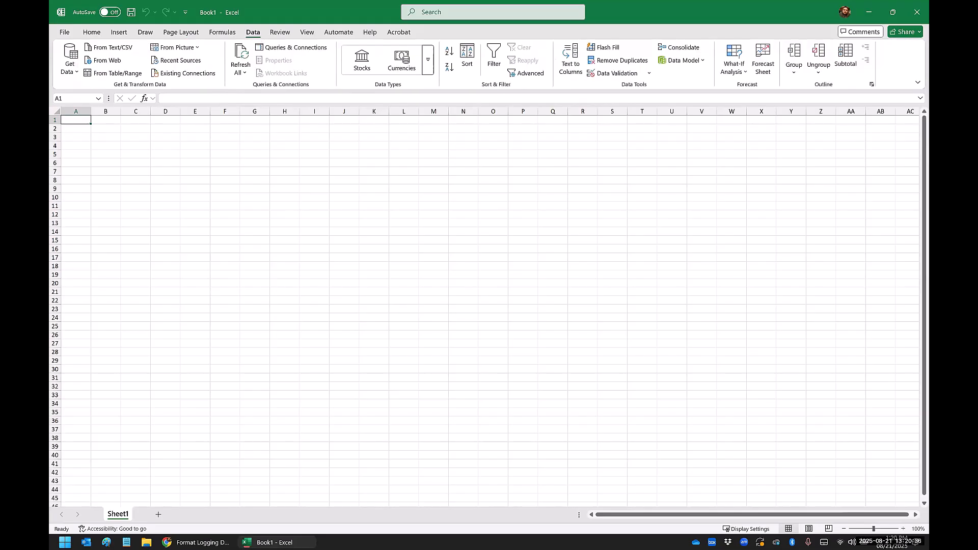
Step: View the file sources from which data can be imported into the workbook, including Text/CSV
left_click(70, 66)
mouse_move(174, 92)
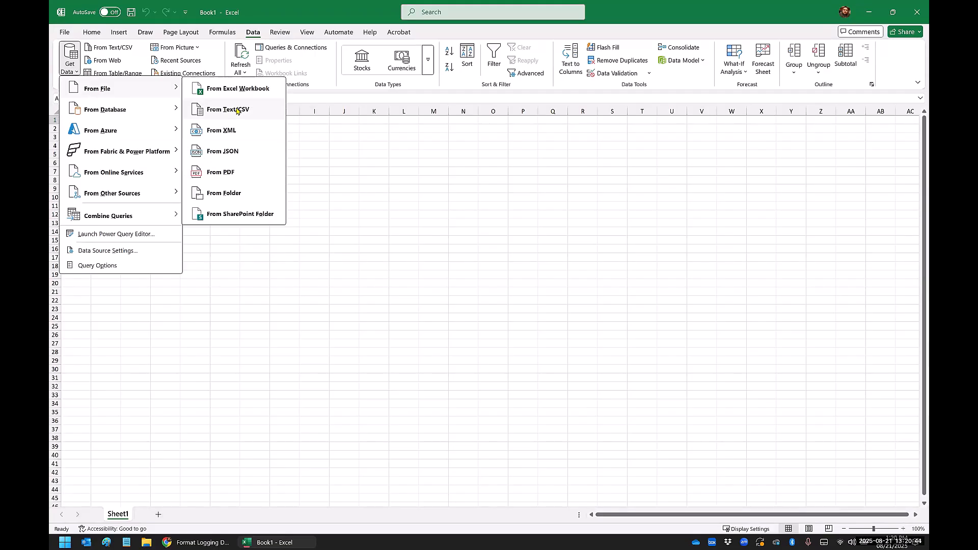
left_click(298, 141)
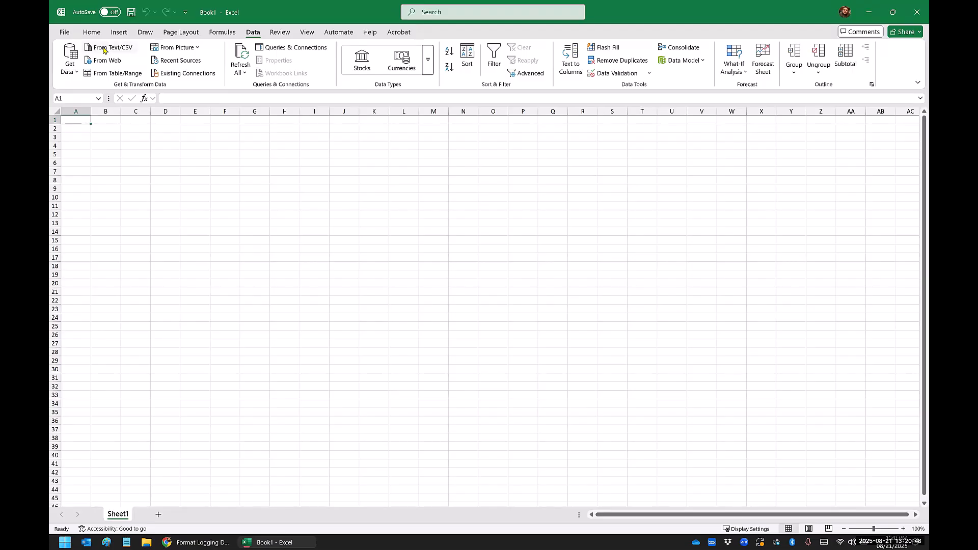
Step: Import FormatLoggingDataForImportUsin_Logging_2025-08-21_1319.csv and open its data for transformation in a maximized Power Query Editor
left_click(104, 49)
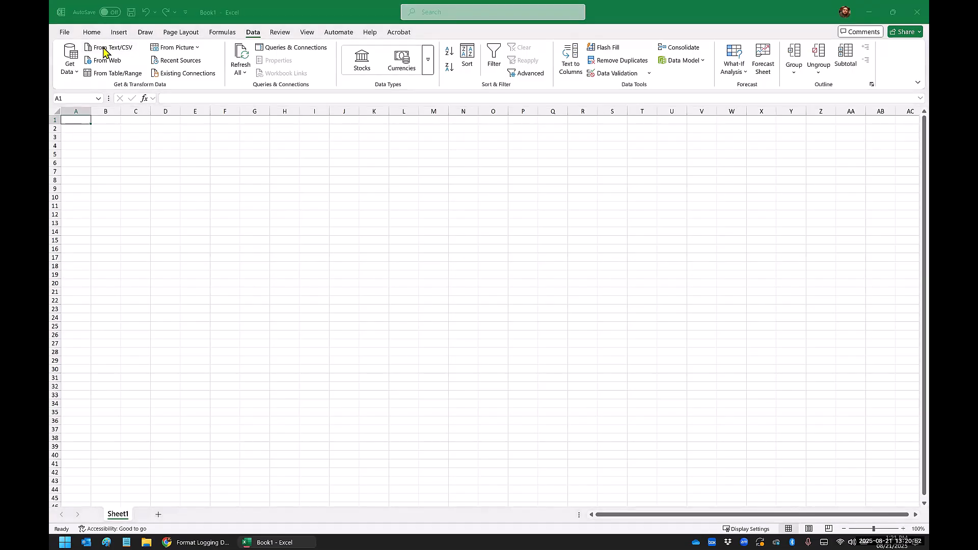
left_click(176, 114)
left_click(404, 259)
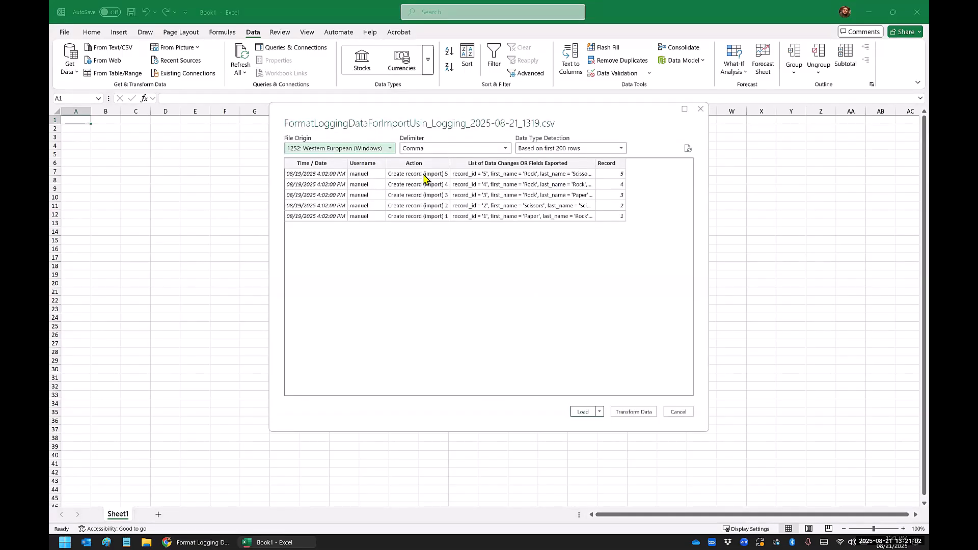
left_click(632, 414)
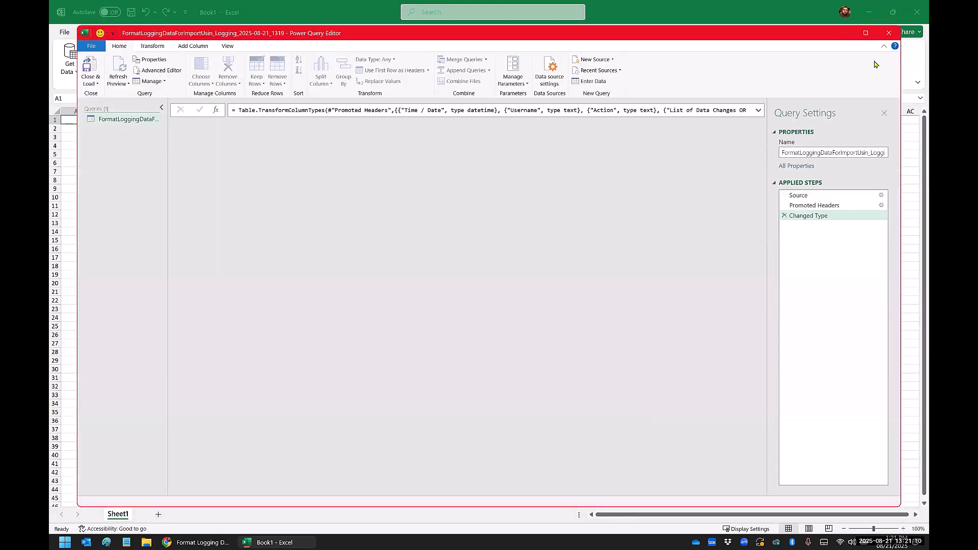
left_click(865, 32)
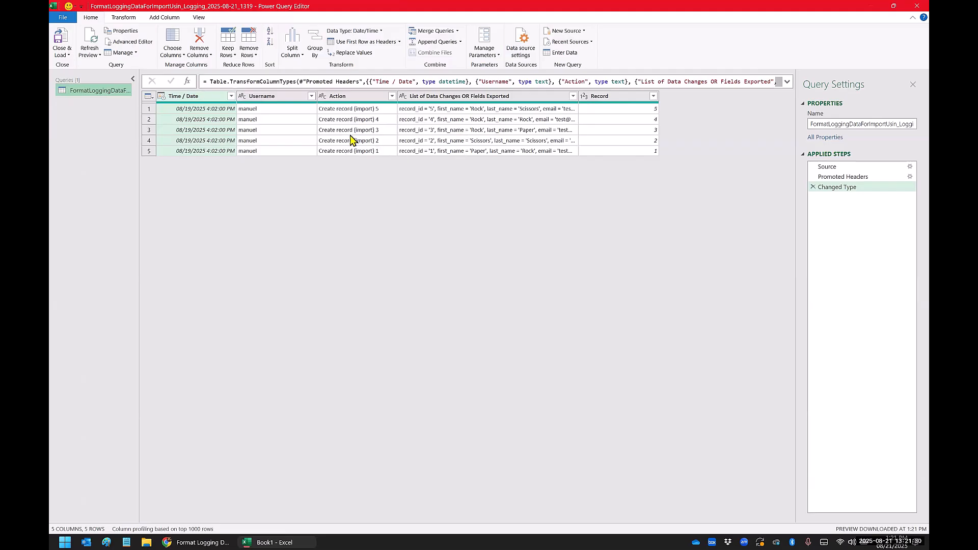
Step: Remove the Time / Date, Username and Action columns, and move Record ahead of List of Data Changes OR Fields Exported
left_click(345, 97, "shift")
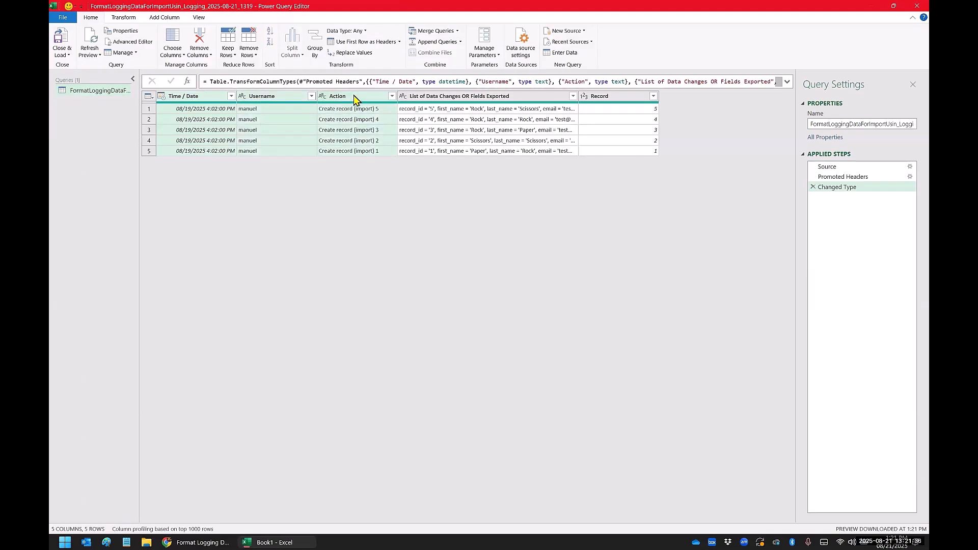
right_click(354, 96)
left_click(394, 113)
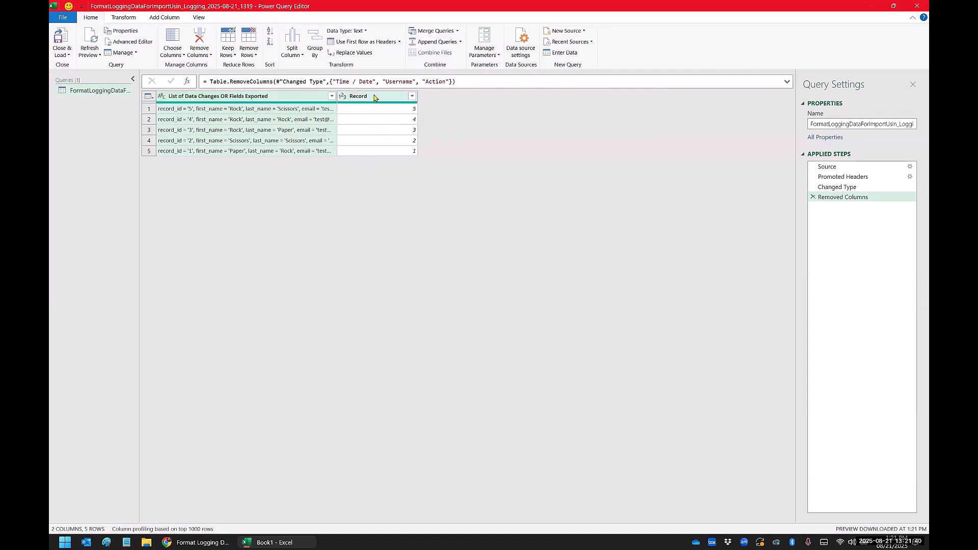
left_click_drag(378, 98, 204, 100)
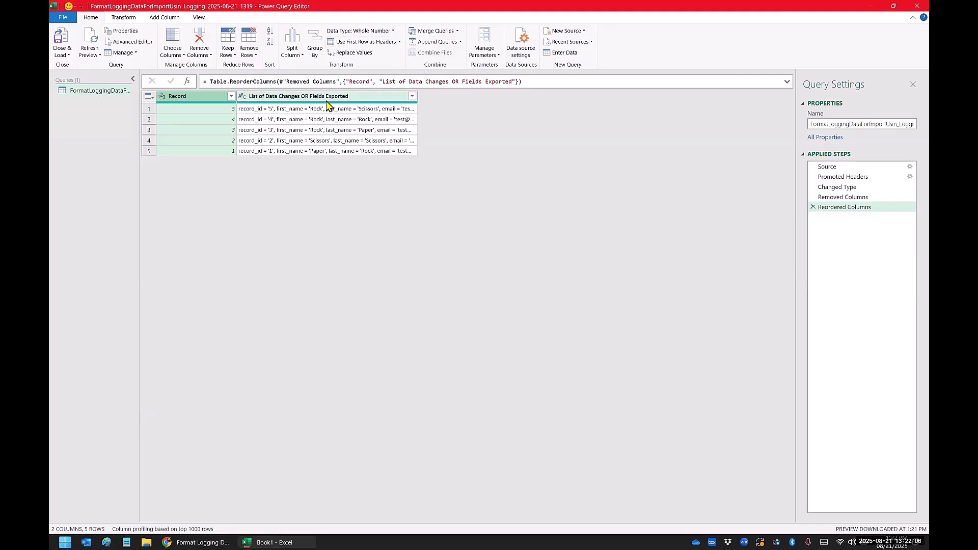
Step: Split List of Data Changes OR Fields Exported into rows at each comma, with the quote character set to None
left_click(307, 98)
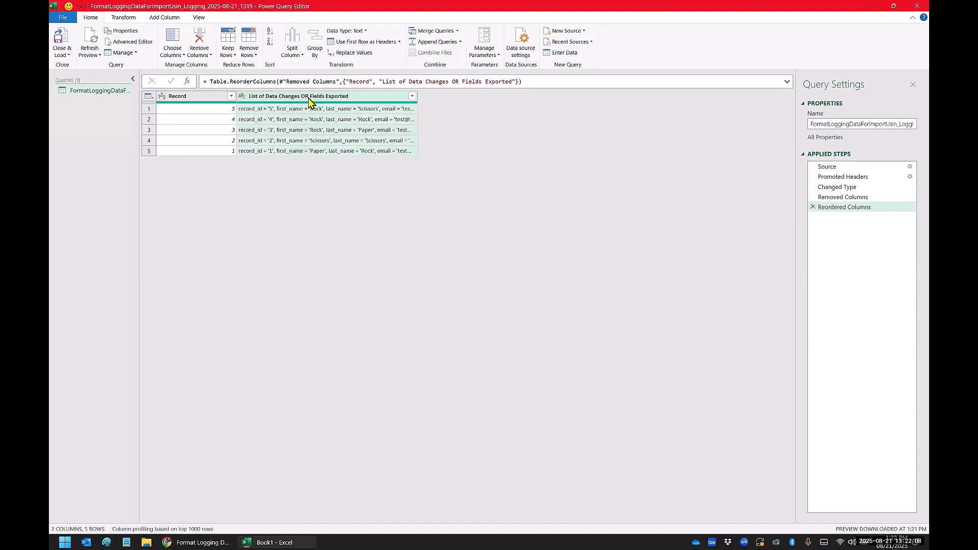
right_click(307, 98)
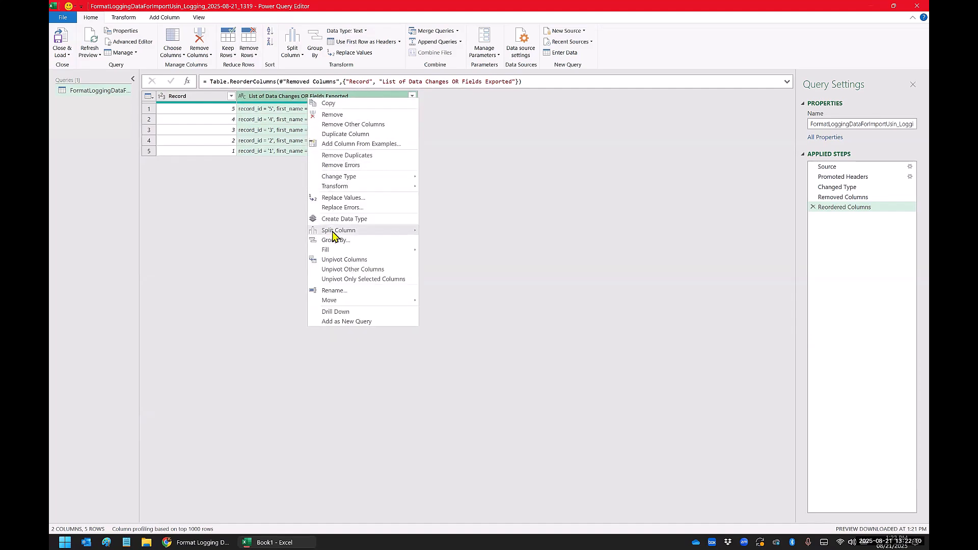
mouse_move(339, 231)
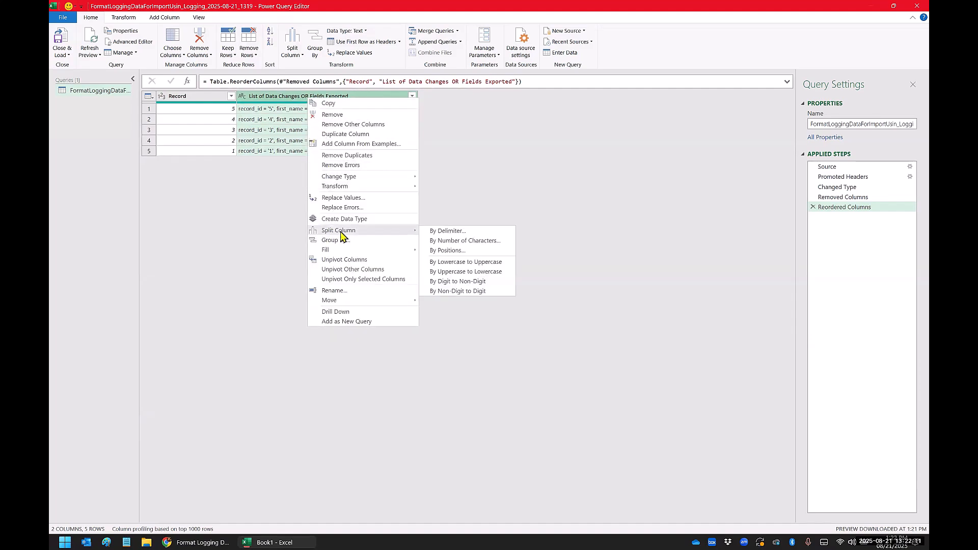
left_click(445, 232)
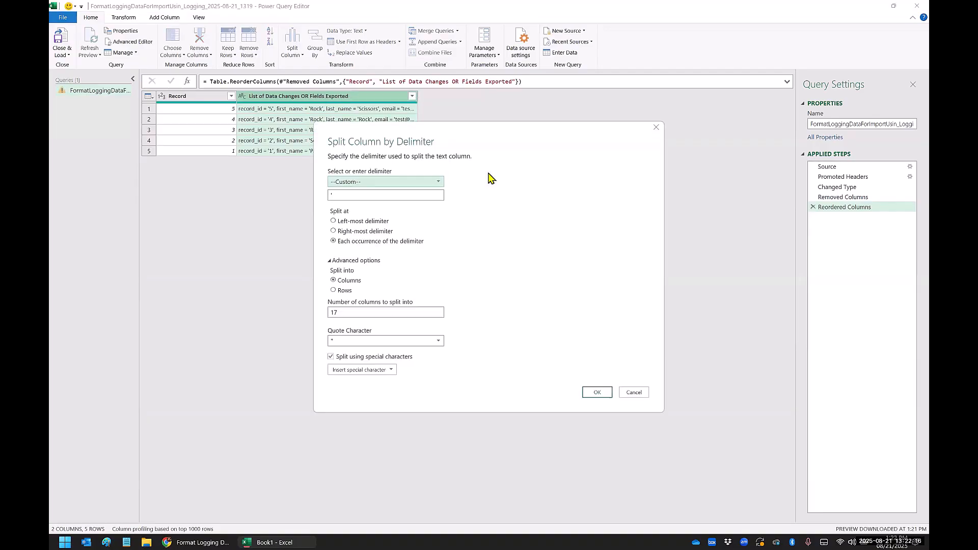
left_click(382, 182)
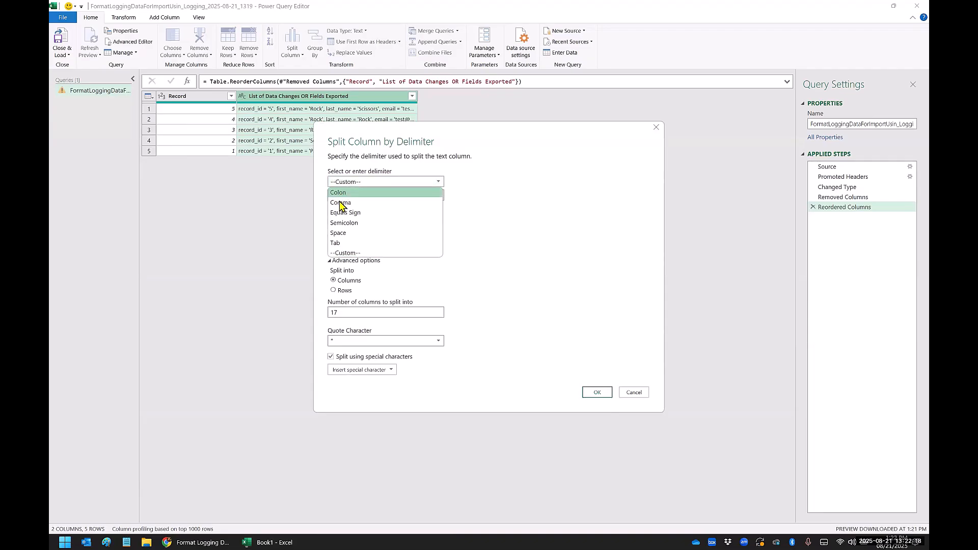
left_click(339, 202)
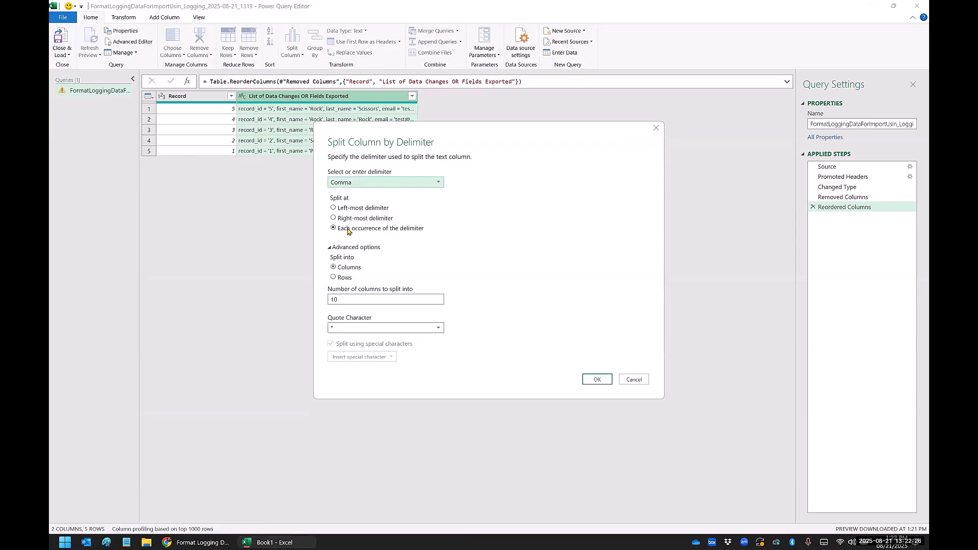
left_click(333, 278)
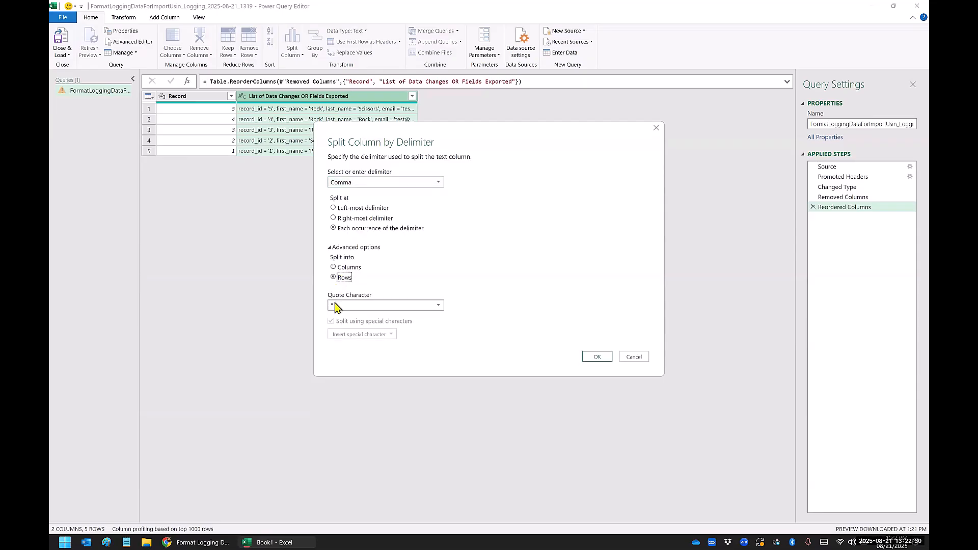
left_click(336, 307)
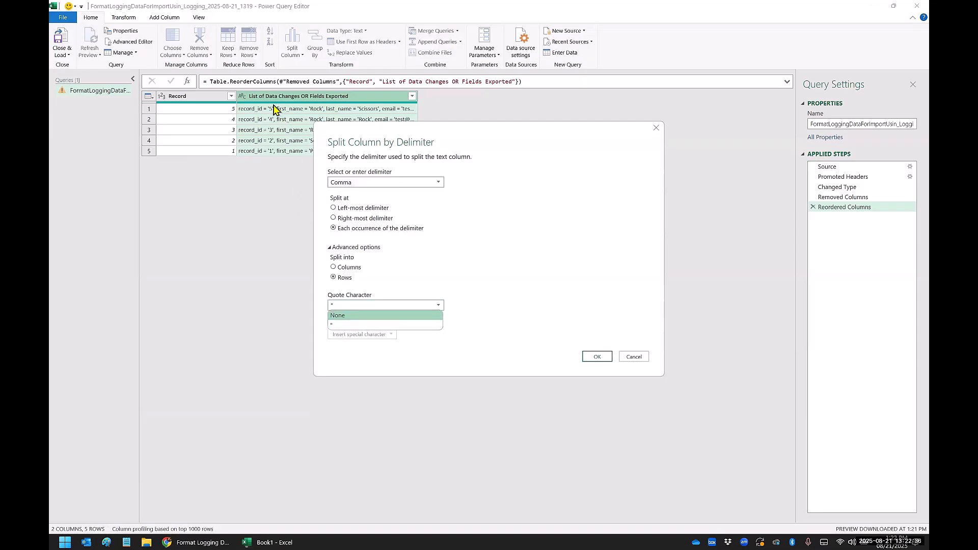
left_click(348, 317)
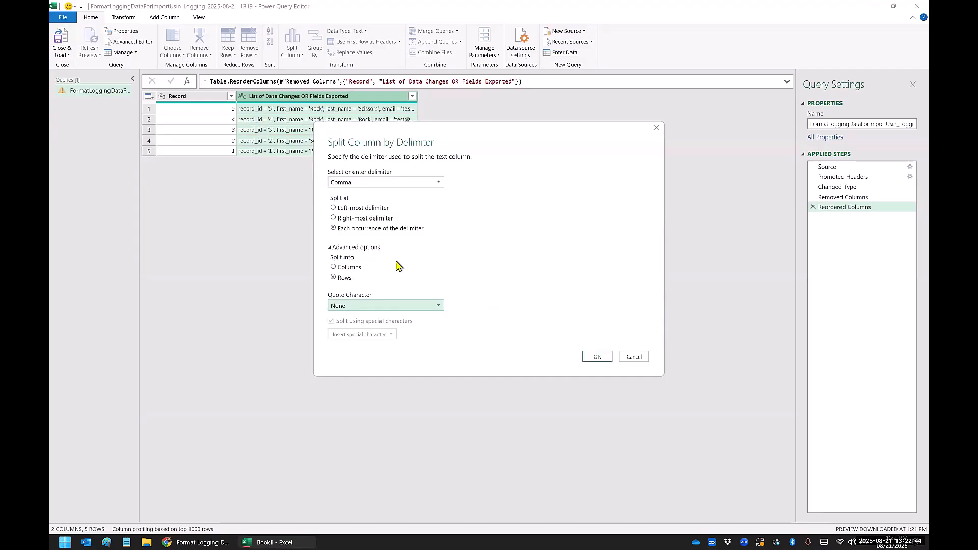
left_click(596, 358)
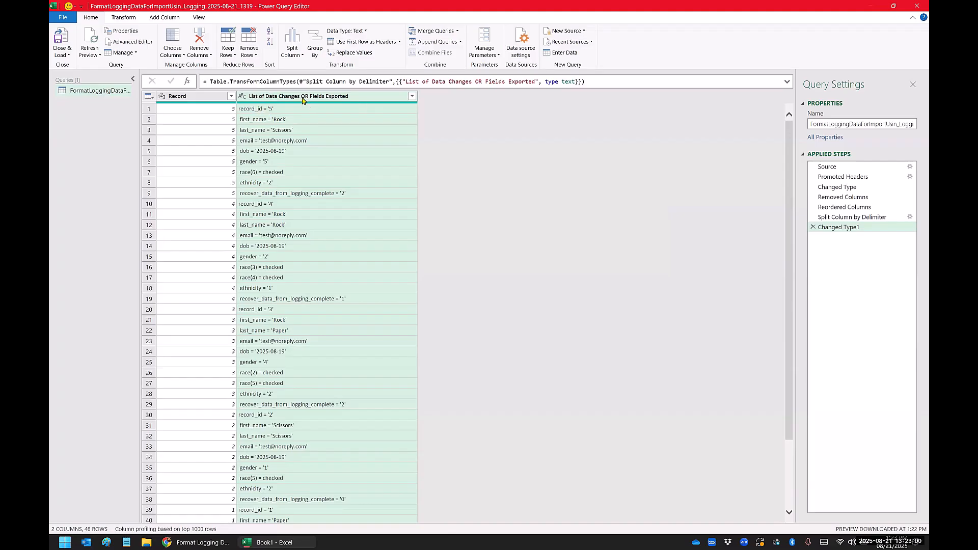
Step: Split List of Data Changes OR Fields Exported at each equals sign into 2 columns for field names and values
right_click(302, 99)
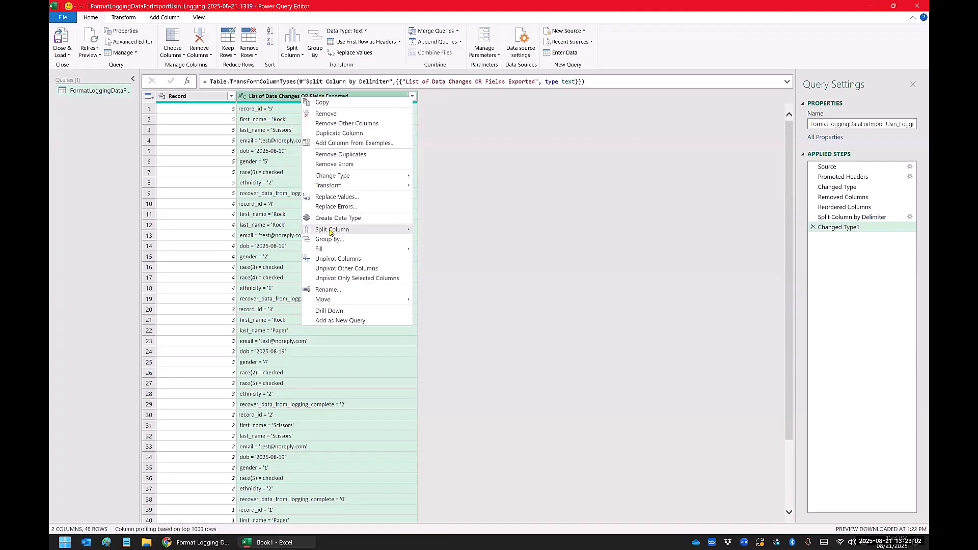
mouse_move(357, 230)
left_click(441, 230)
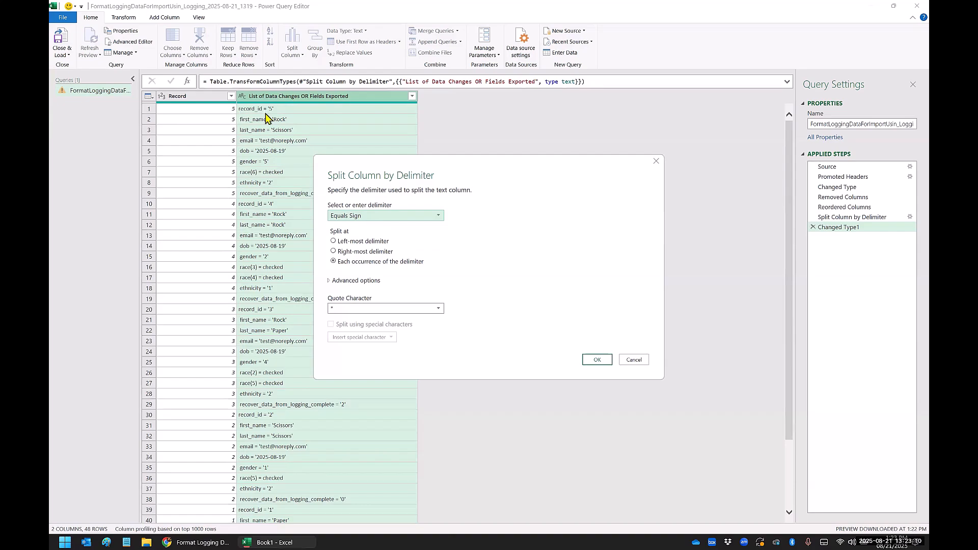
left_click(352, 216)
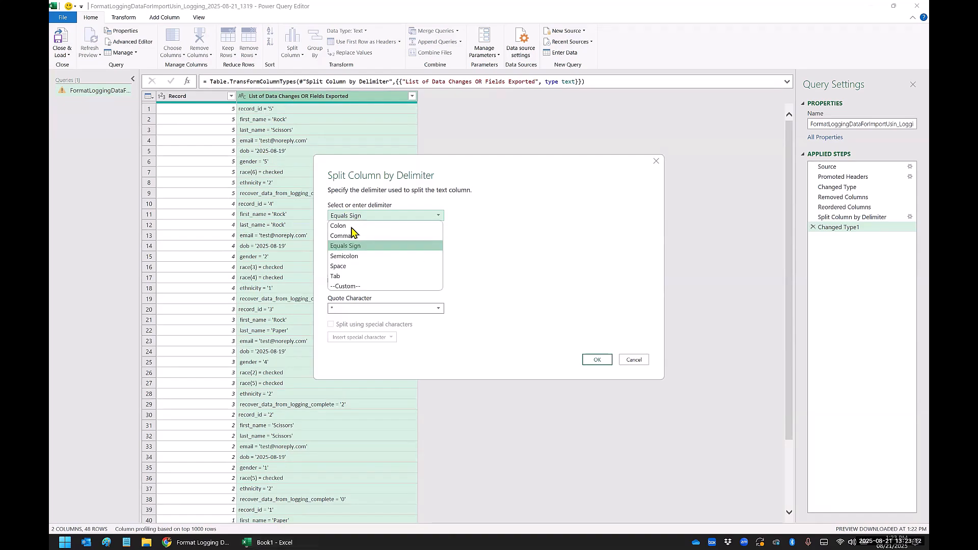
left_click(351, 246)
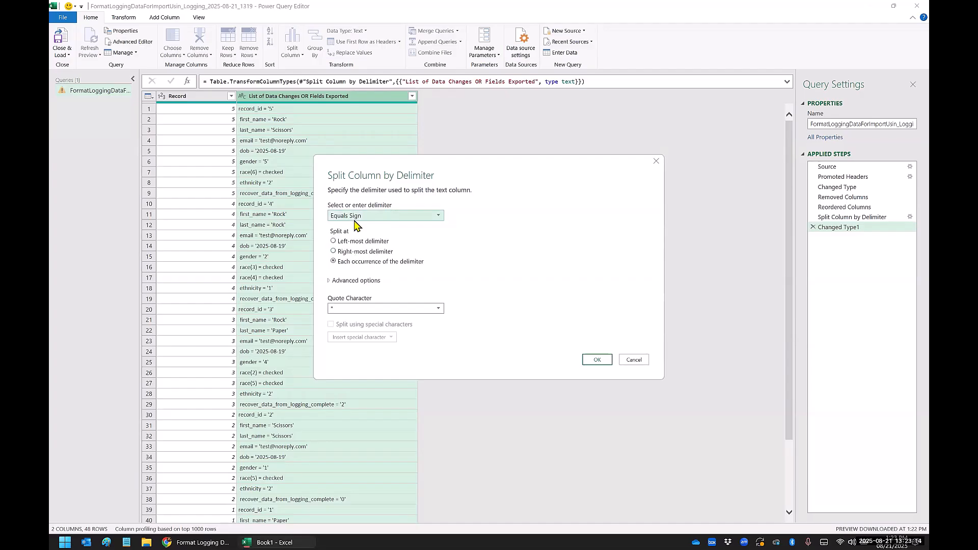
left_click(330, 282)
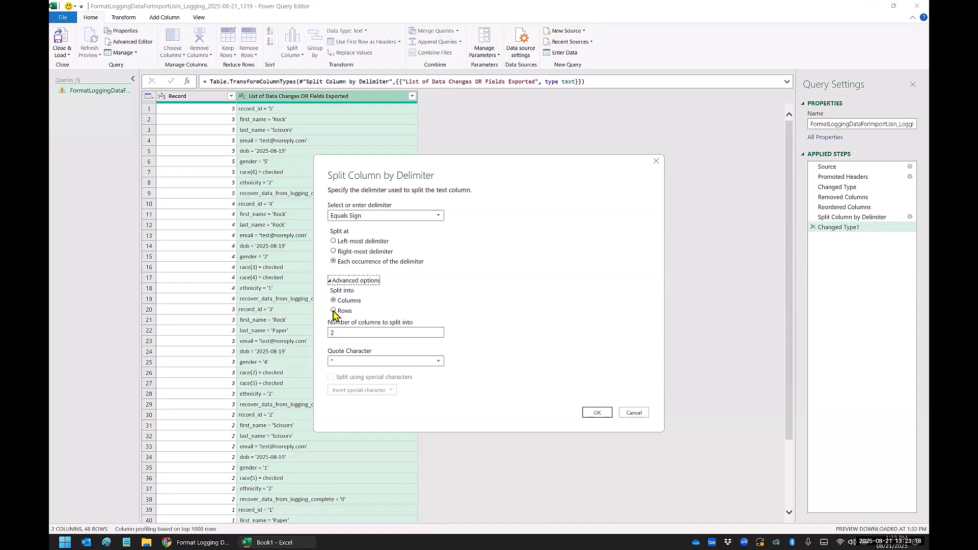
left_click(333, 311)
left_click(334, 300)
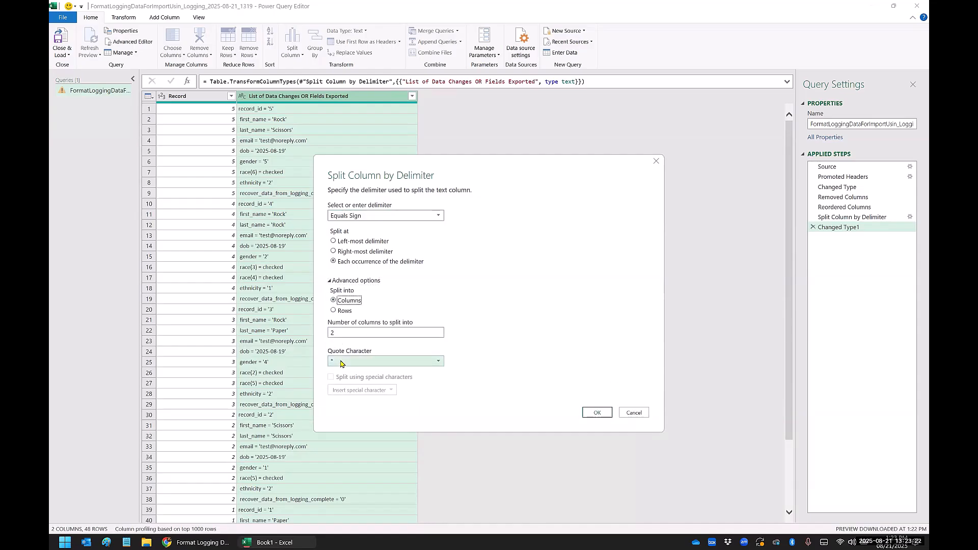
left_click(588, 413)
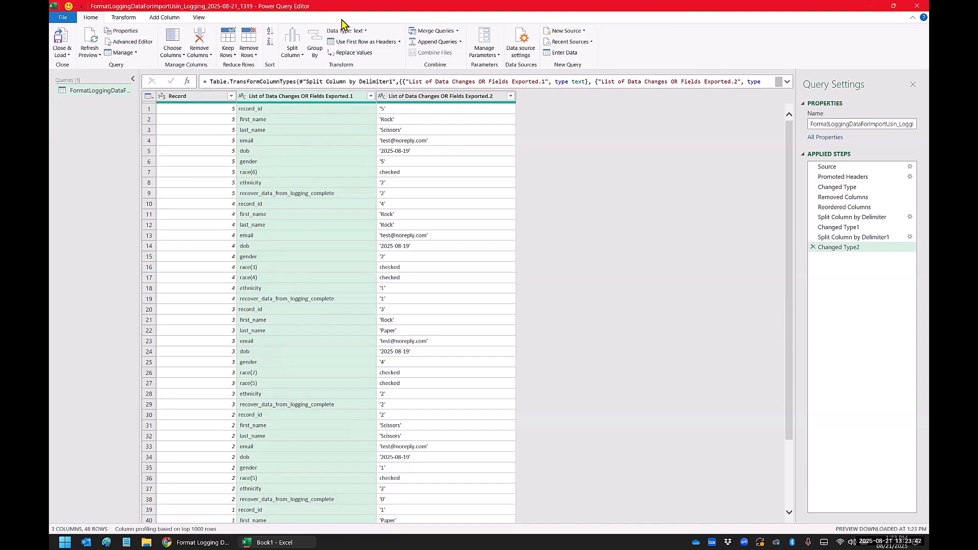
Step: Trim the text in the two split columns holding the field names and their values
left_click(241, 123)
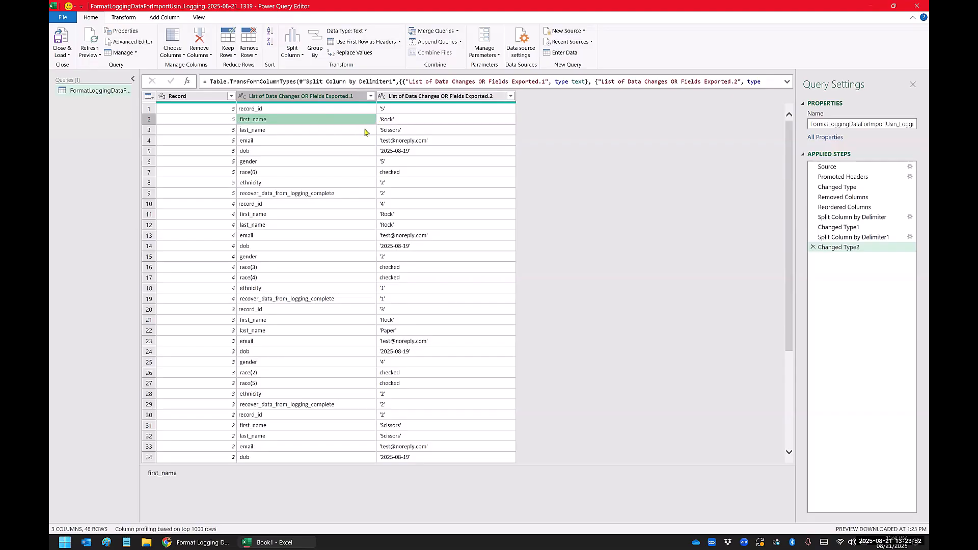
left_click(337, 98)
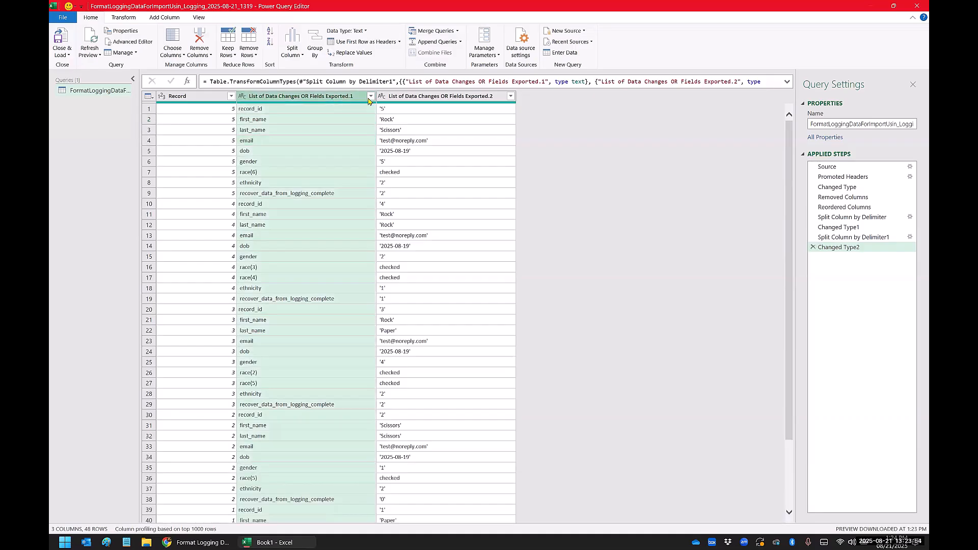
left_click(430, 102, "ctrl")
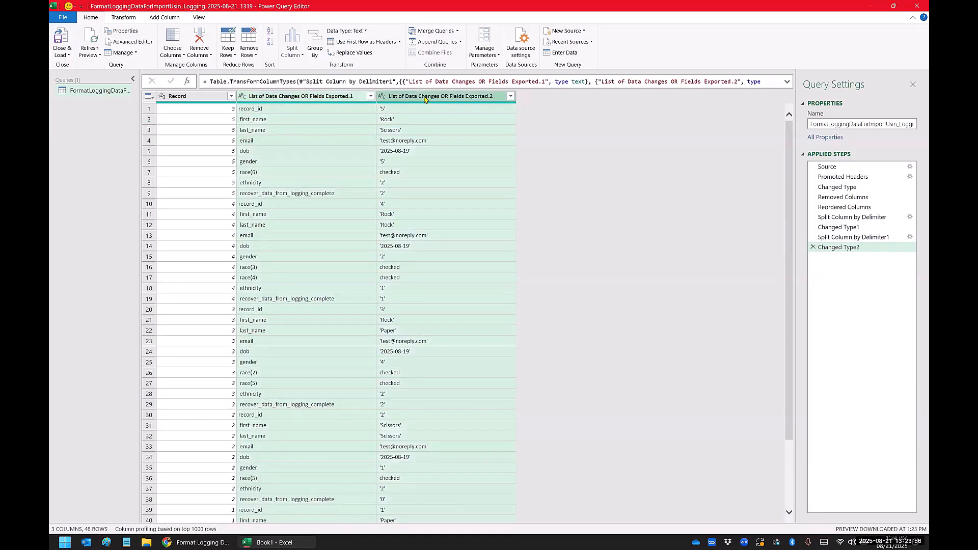
right_click(403, 99)
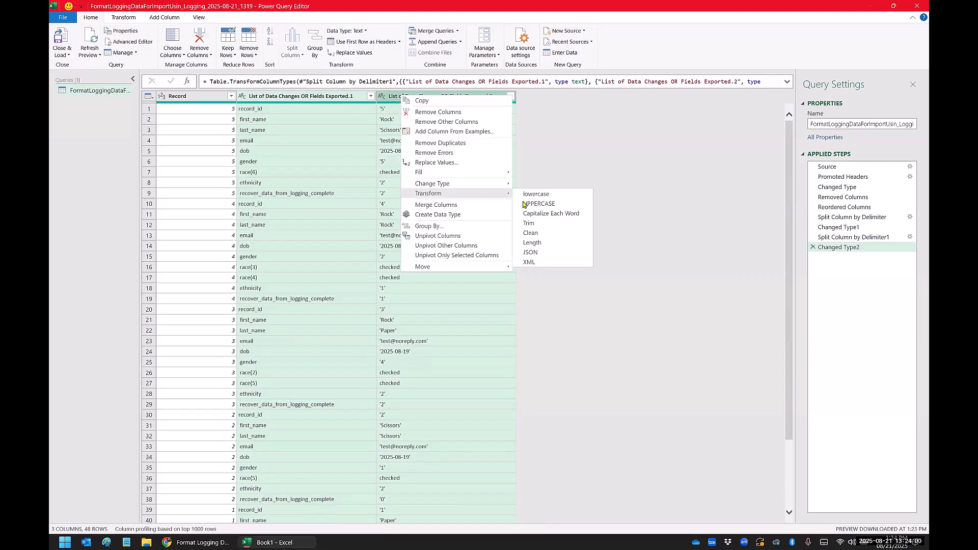
left_click(529, 225)
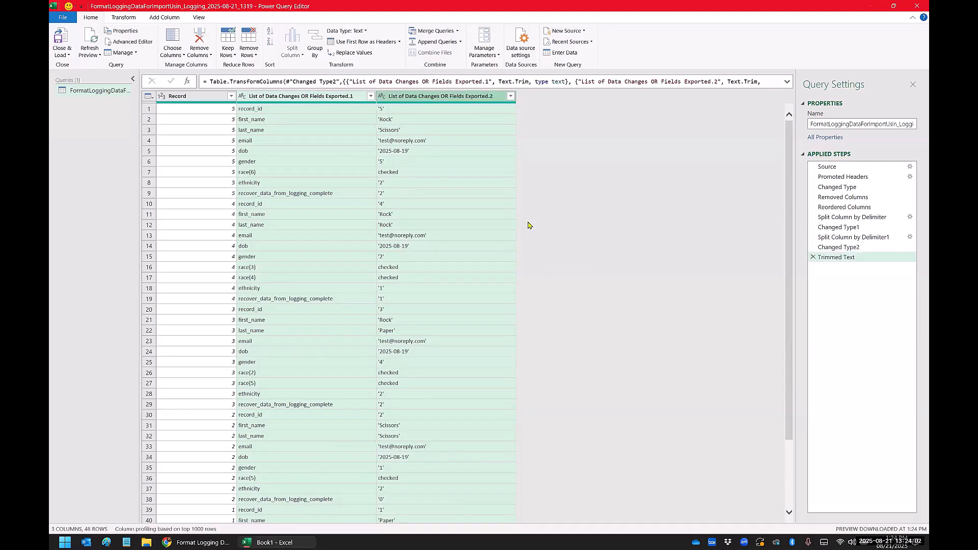
Step: Delete the Trimmed Text step from the query, keeping Changed Type2
left_click(422, 187)
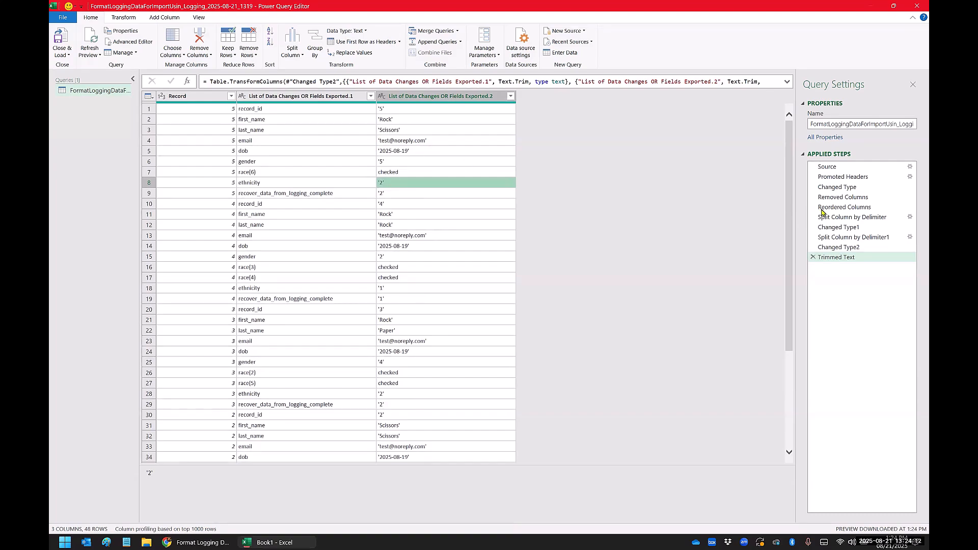
left_click(814, 248)
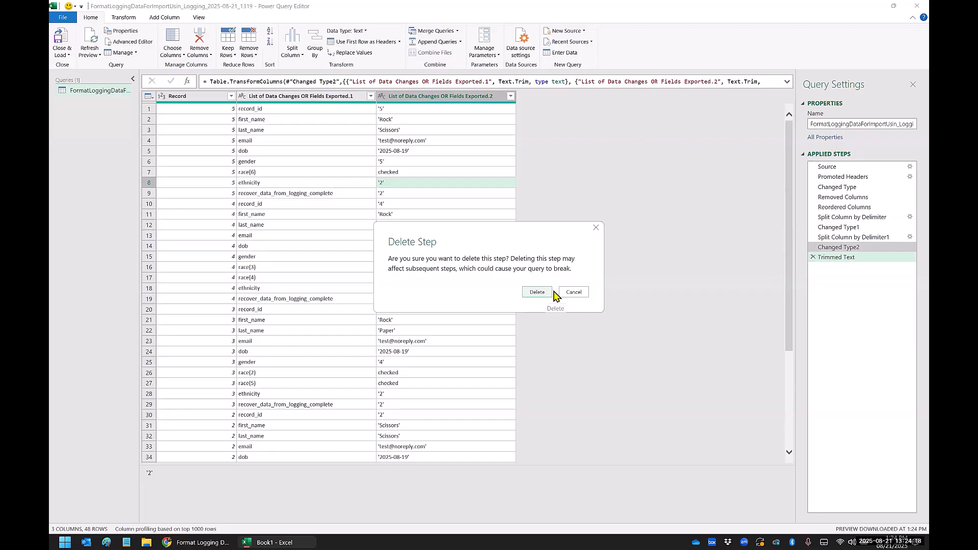
left_click(574, 292)
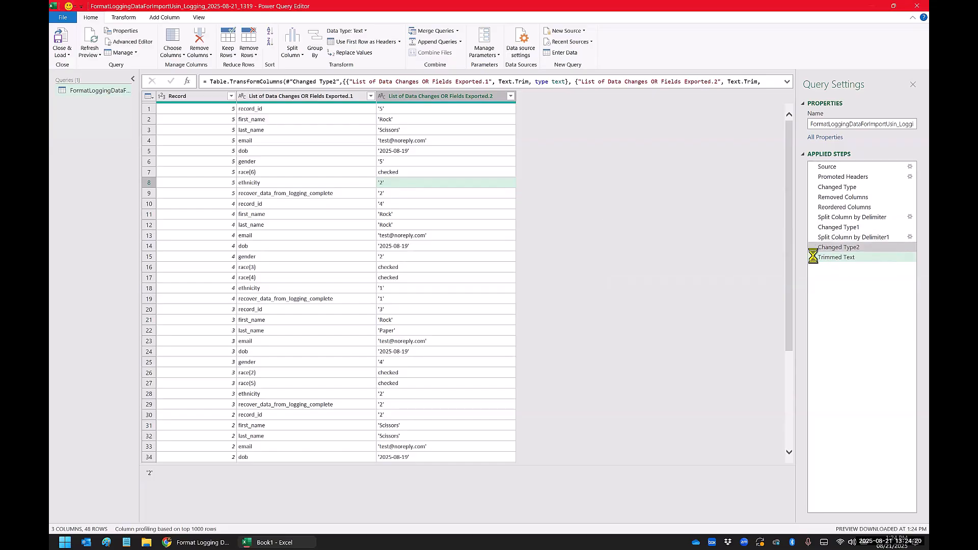
left_click(814, 257)
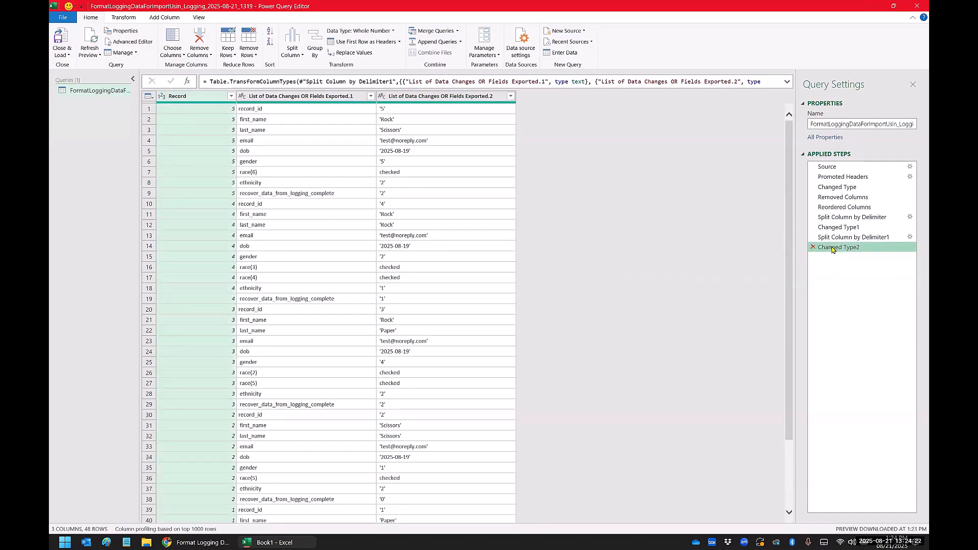
Step: Trim surrounding spaces from both List of Data Changes OR Fields Exported.1 and List of Data Changes OR Fields Exported.2
left_click(349, 100)
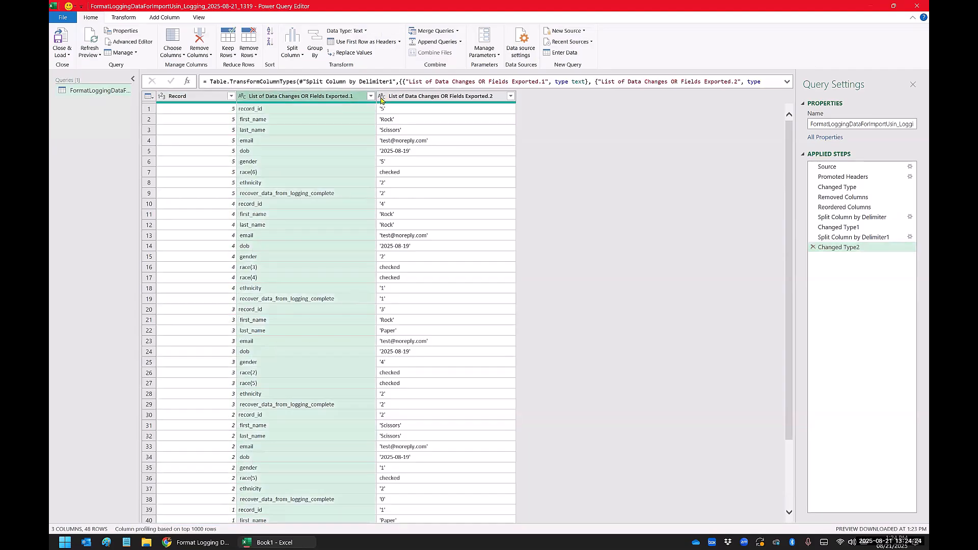
left_click(421, 100, "ctrl")
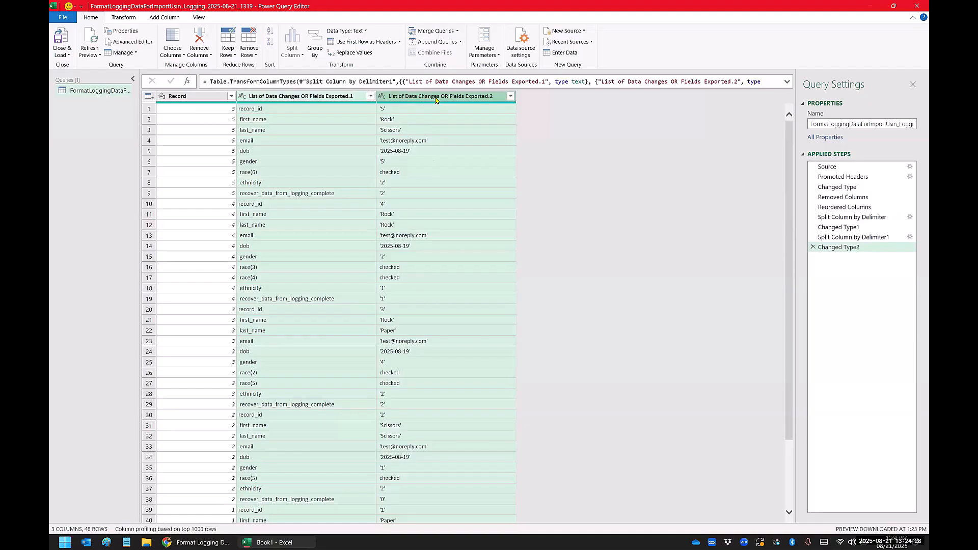
right_click(435, 100)
mouse_move(473, 196)
left_click(567, 228)
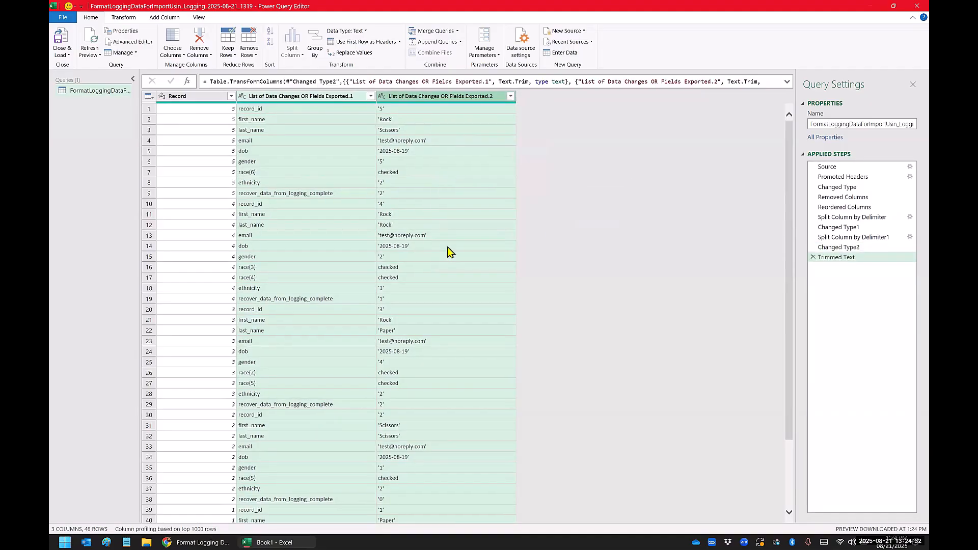
left_click(448, 251)
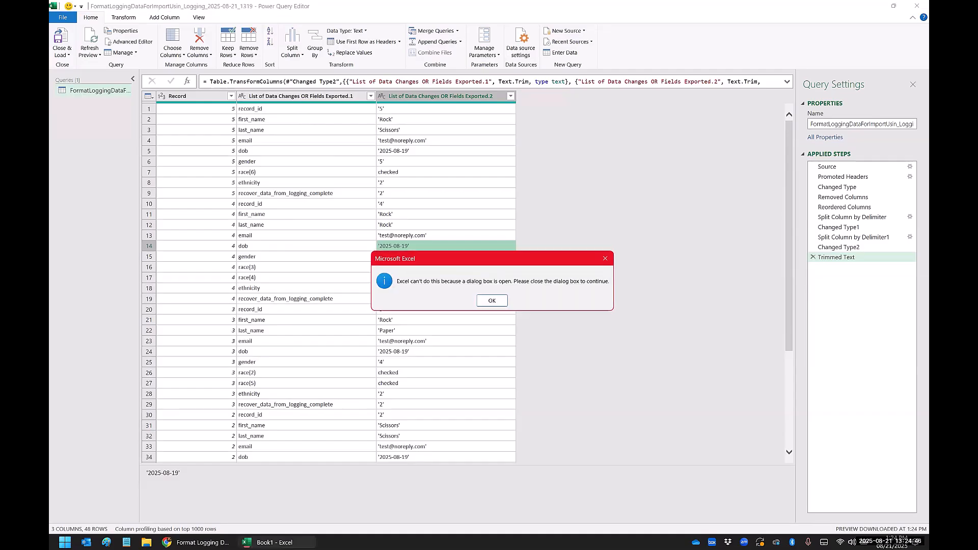
left_click(490, 302)
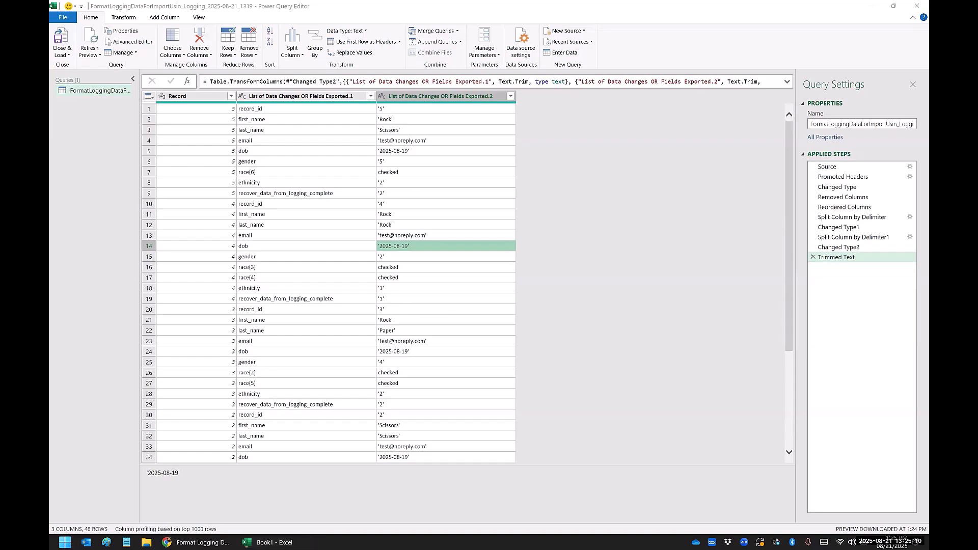
Step: Replace every apostrophe (') with nothing in the List of Data Changes OR Fields Exported.2 column
left_click(388, 98)
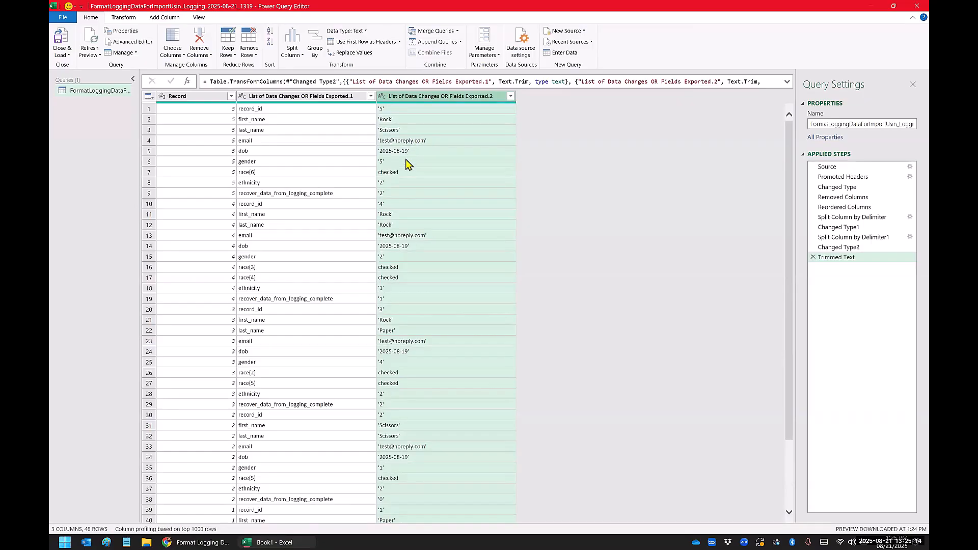
right_click(421, 100)
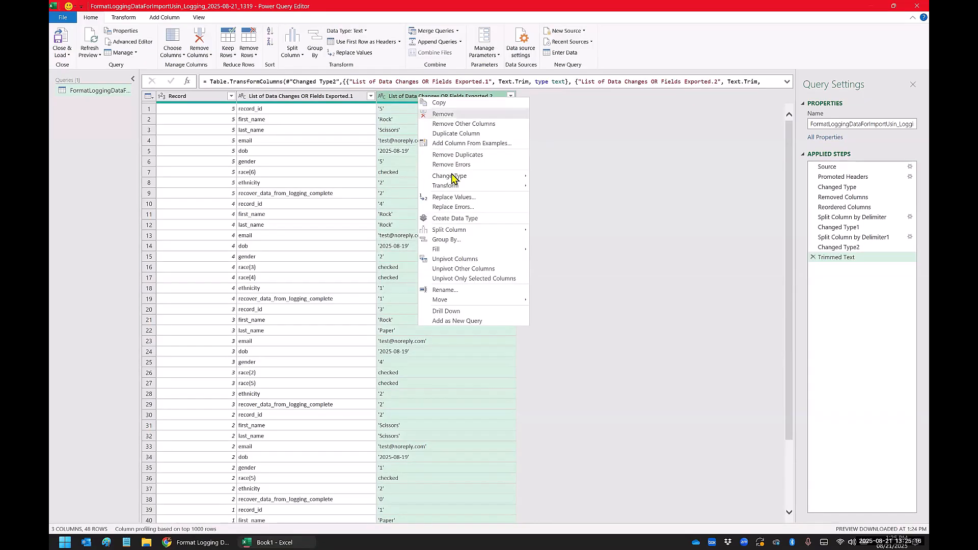
mouse_move(452, 189)
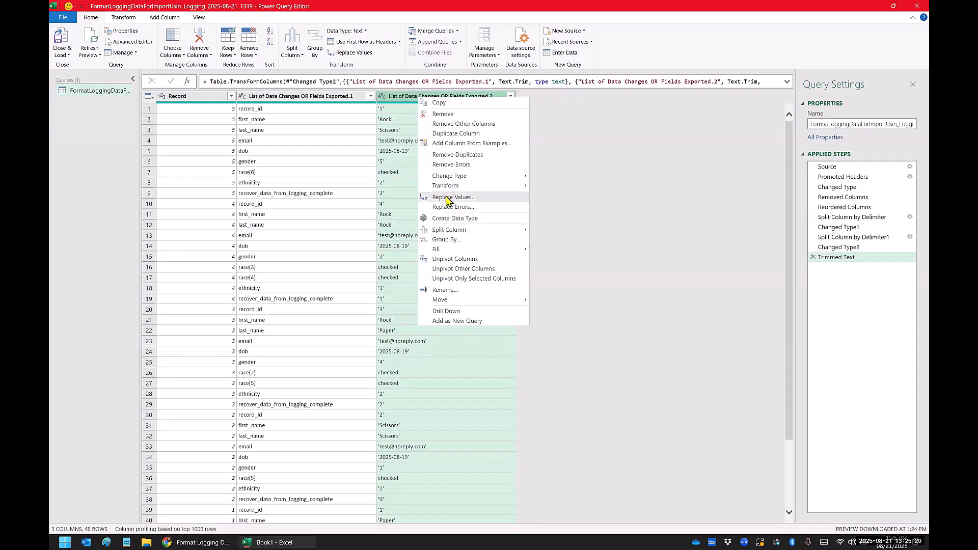
left_click(448, 199)
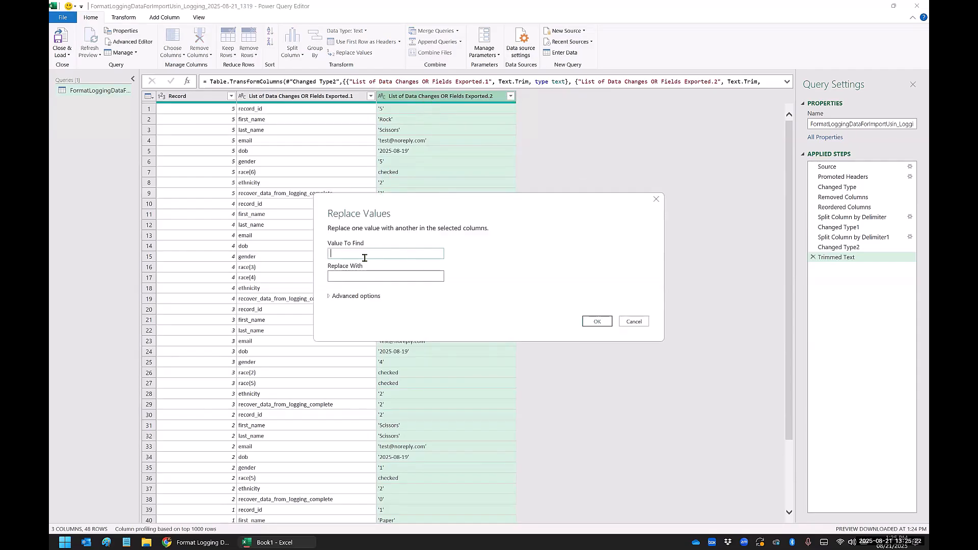
type("'")
left_click(362, 276)
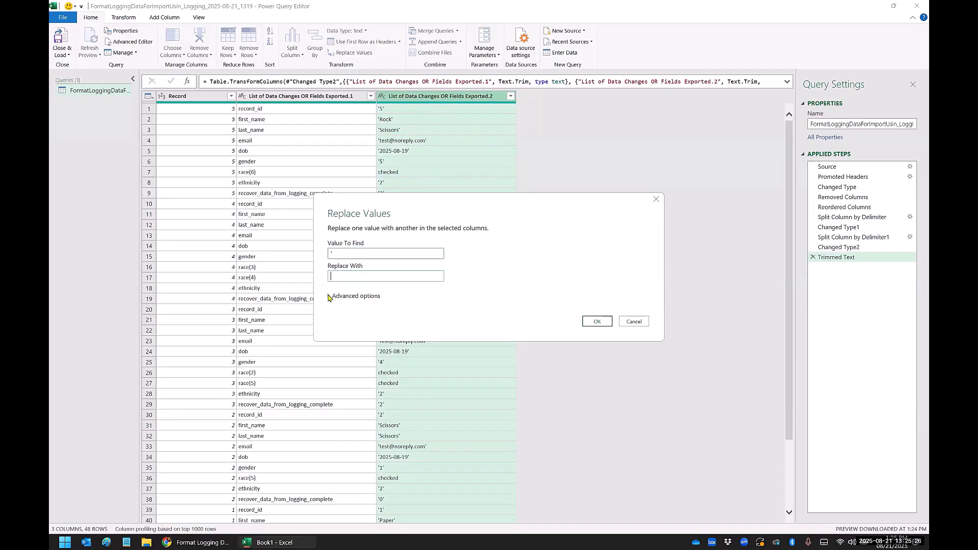
left_click(344, 297)
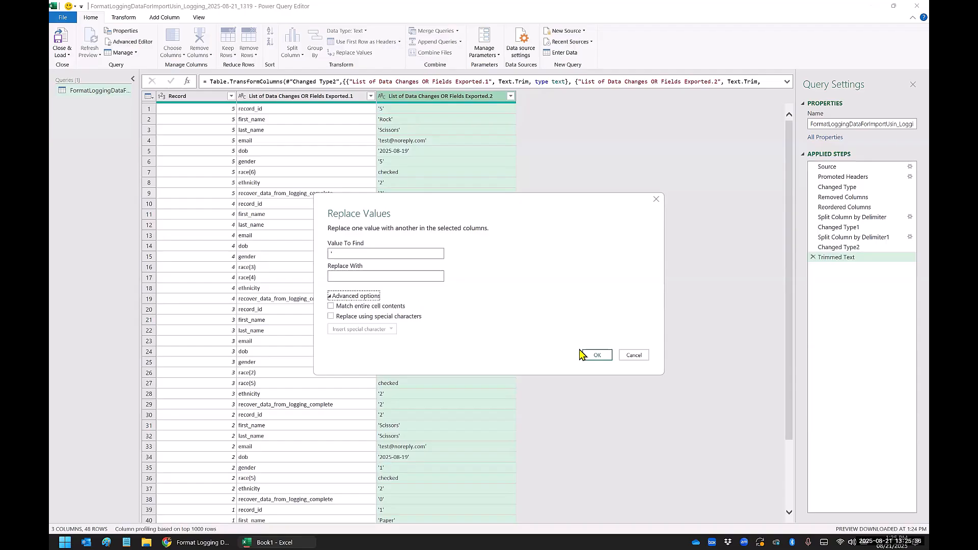
left_click(595, 357)
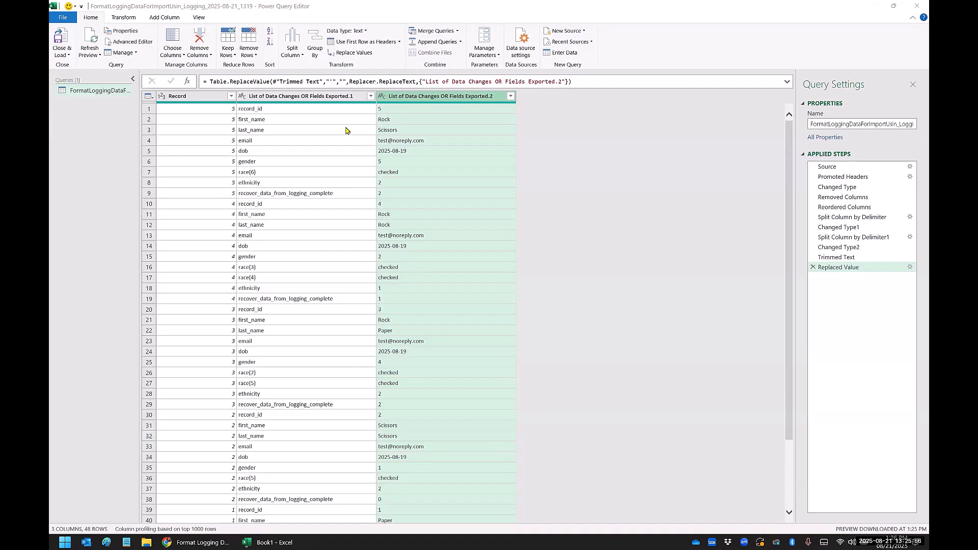
Step: Pivot List of Data Changes OR Fields Exported.1 into columns, using List of Data Changes OR Fields Exported.2 as values with Don't Aggregate
left_click(325, 99, "ctrl")
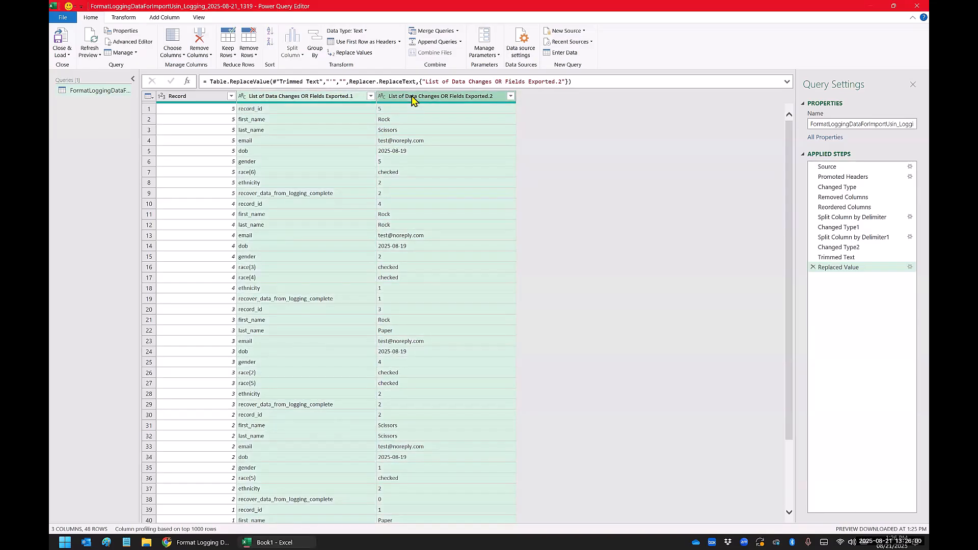
left_click(124, 17)
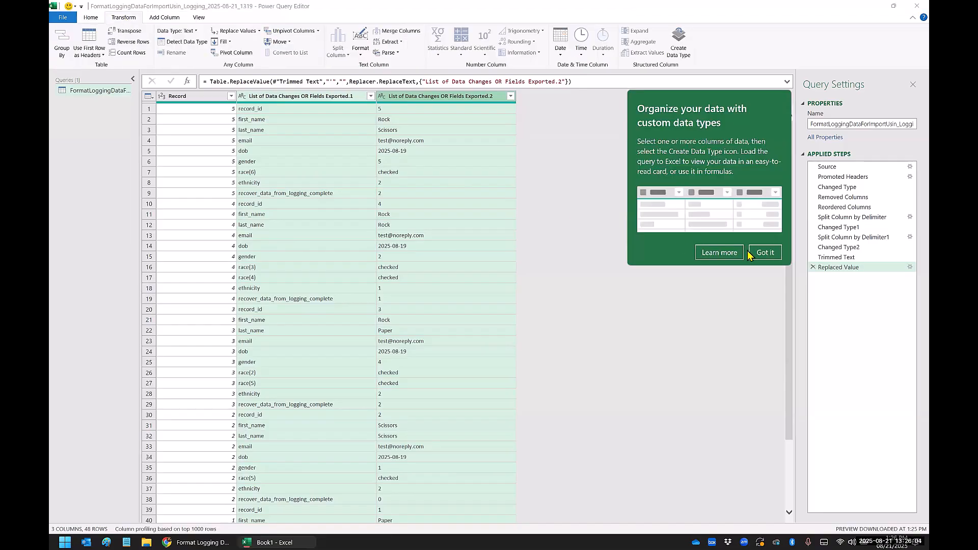
left_click(764, 258)
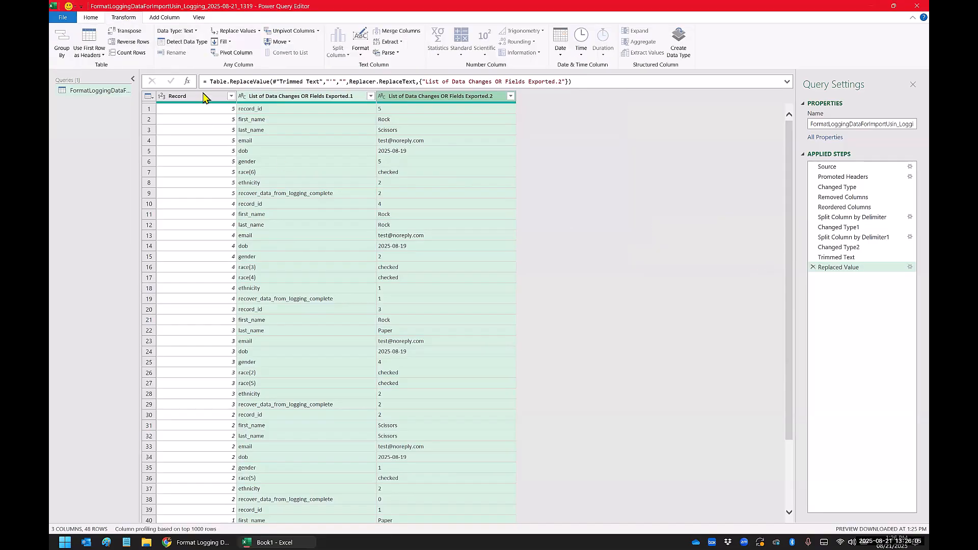
left_click(229, 53)
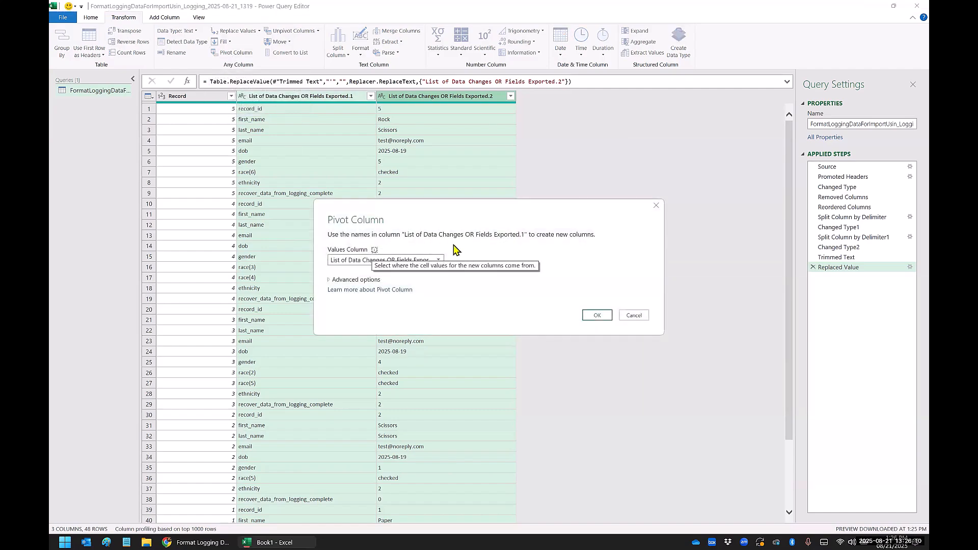
left_click(438, 260)
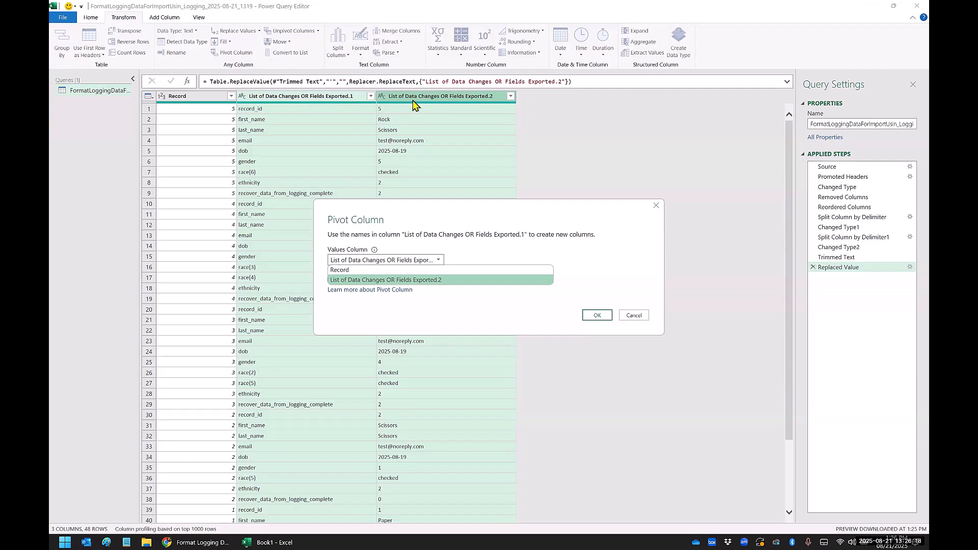
left_click(359, 281)
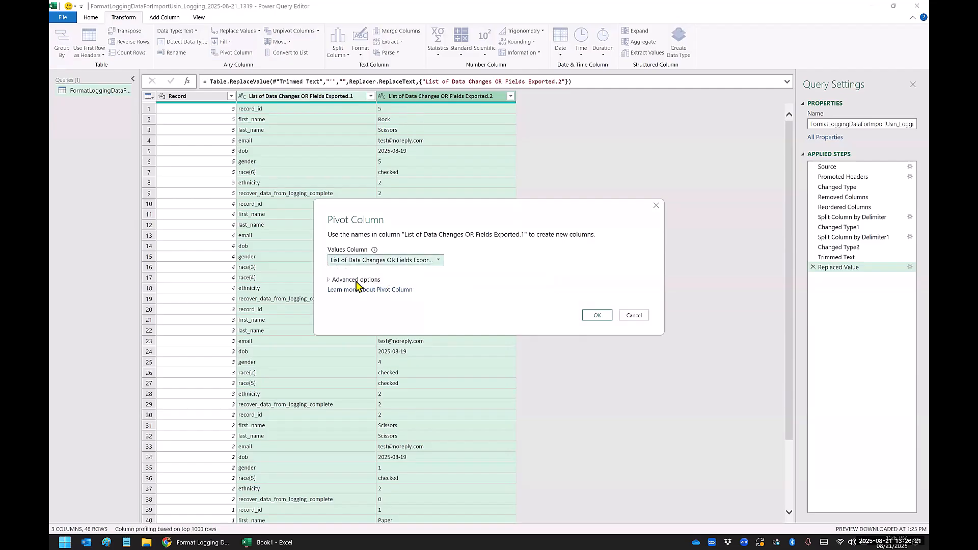
left_click(331, 280)
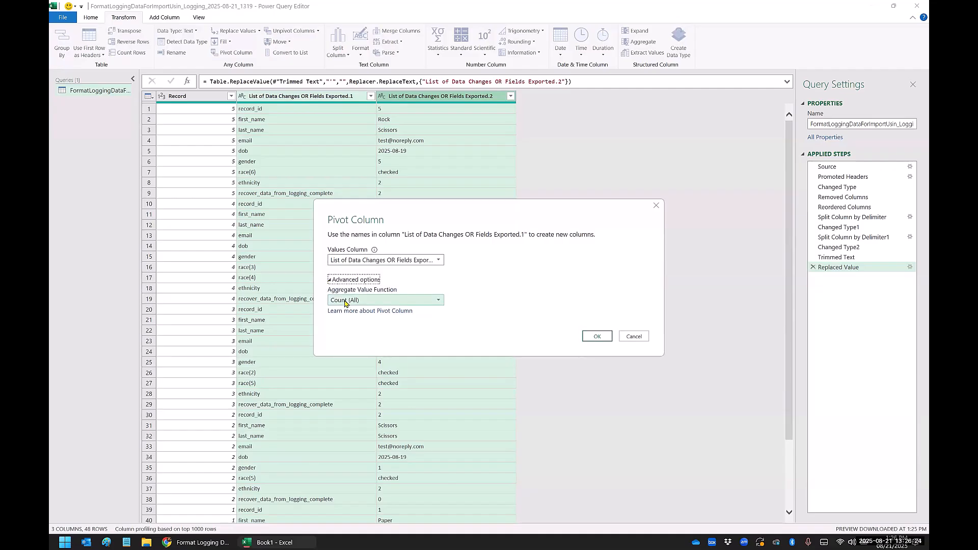
left_click(345, 301)
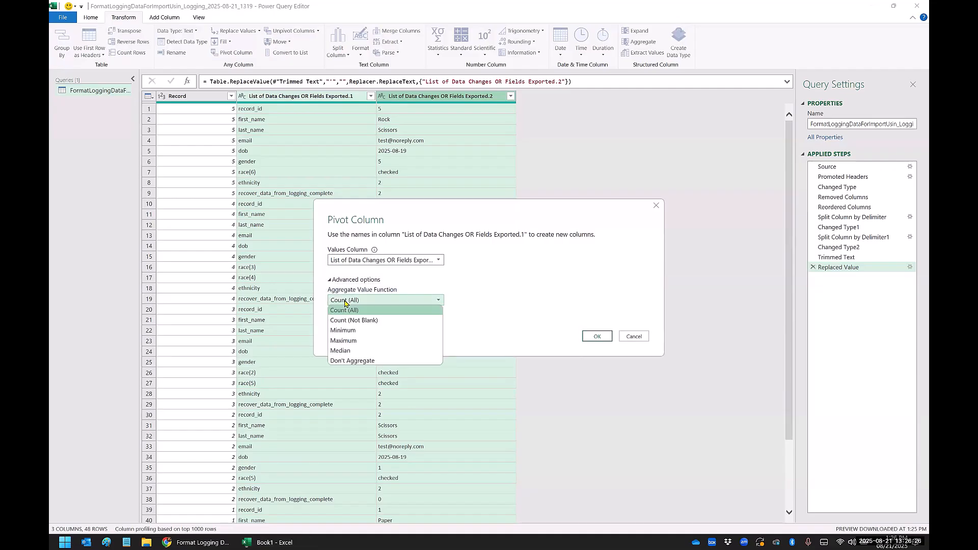
left_click(343, 360)
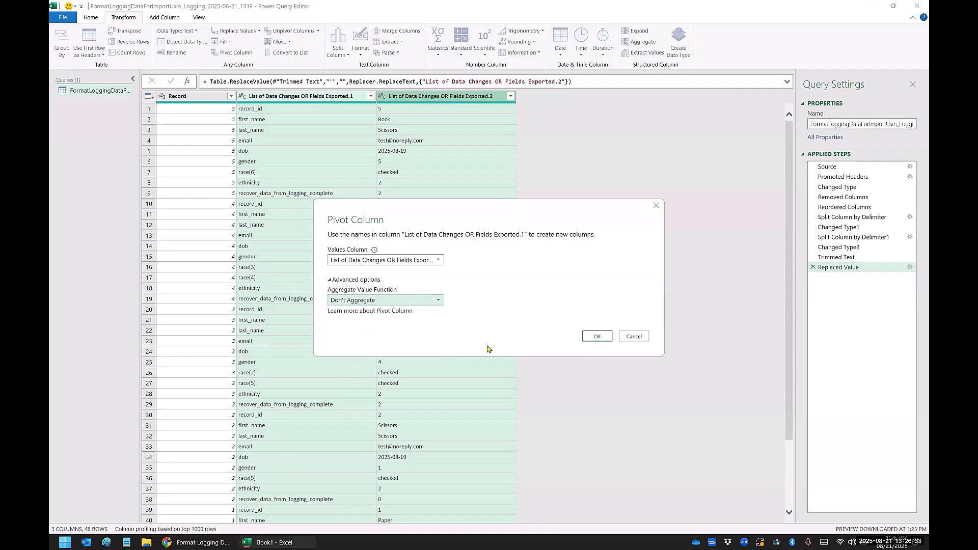
left_click(593, 338)
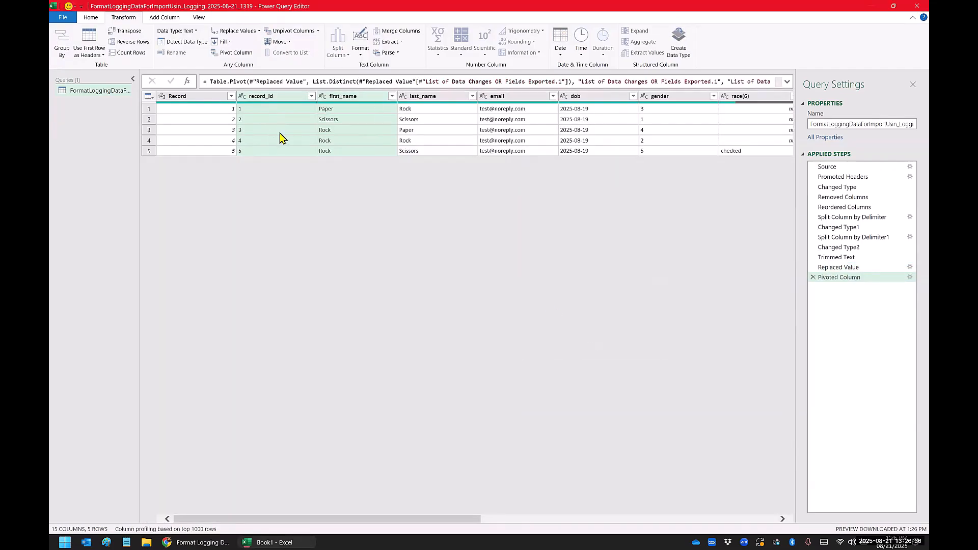
Step: Review the pivoted columns and remove the redundant Record column, keeping record_id
left_click_drag(329, 520, 646, 515)
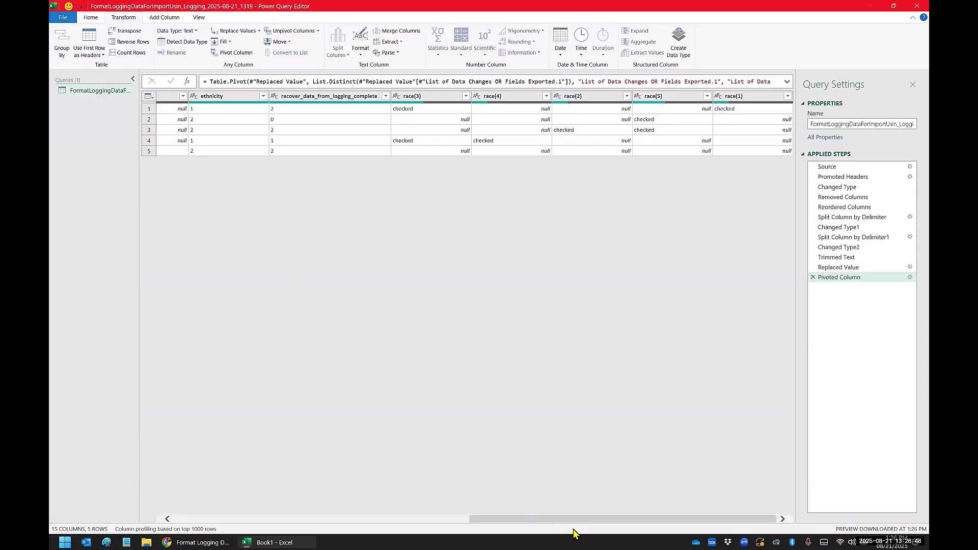
left_click_drag(567, 520, 211, 516)
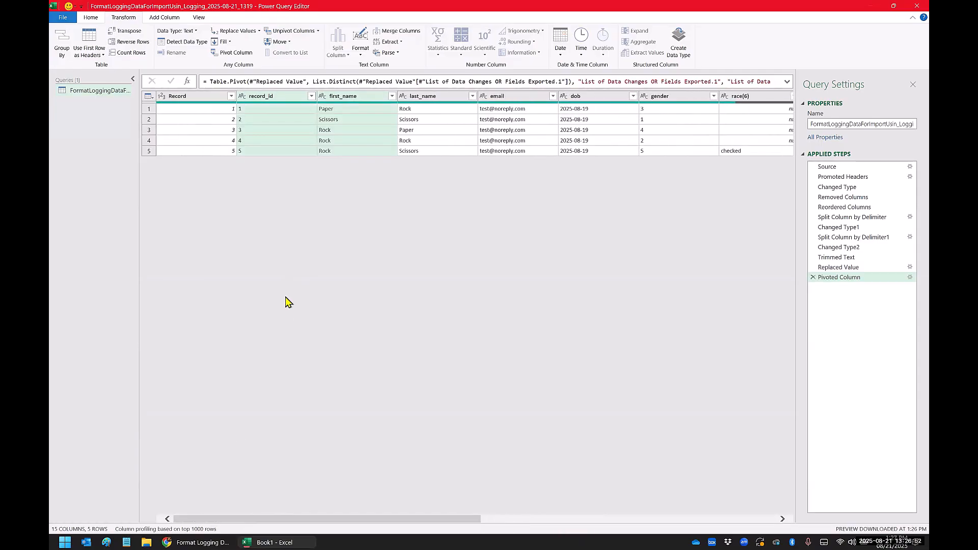
left_click(252, 132)
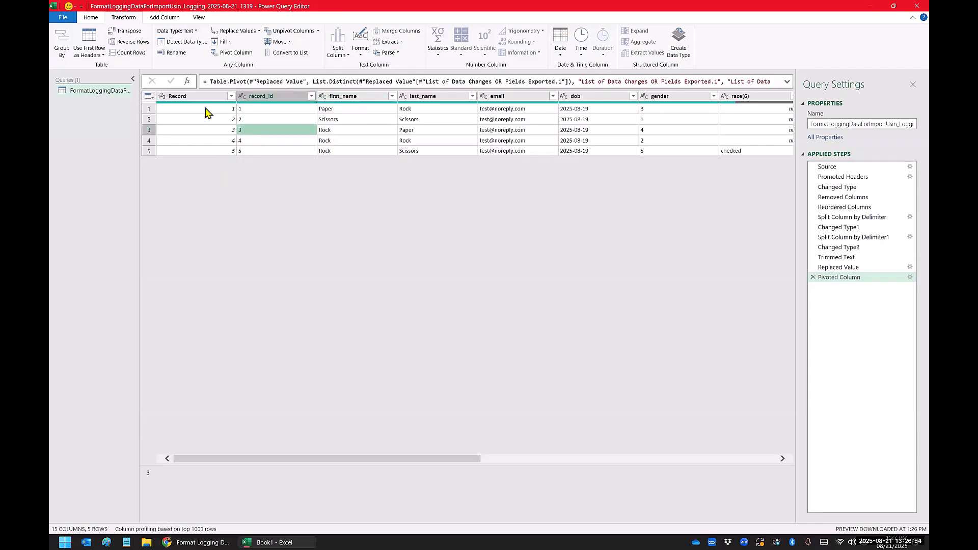
left_click(253, 97)
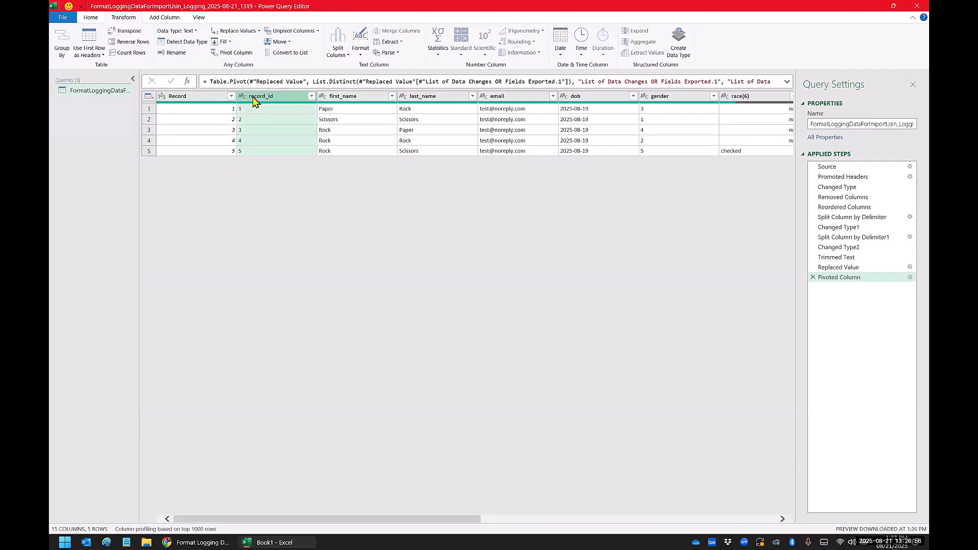
left_click(212, 99)
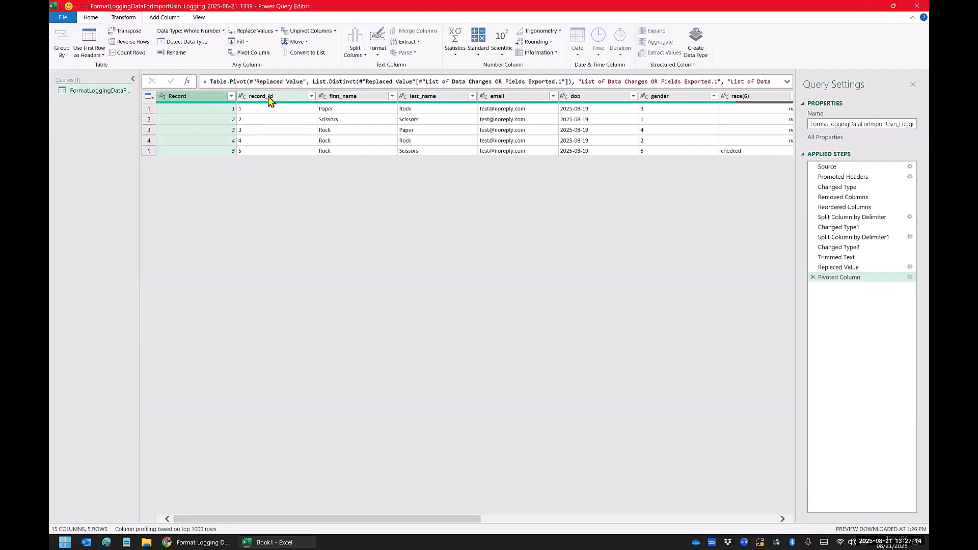
right_click(183, 96)
left_click(209, 117)
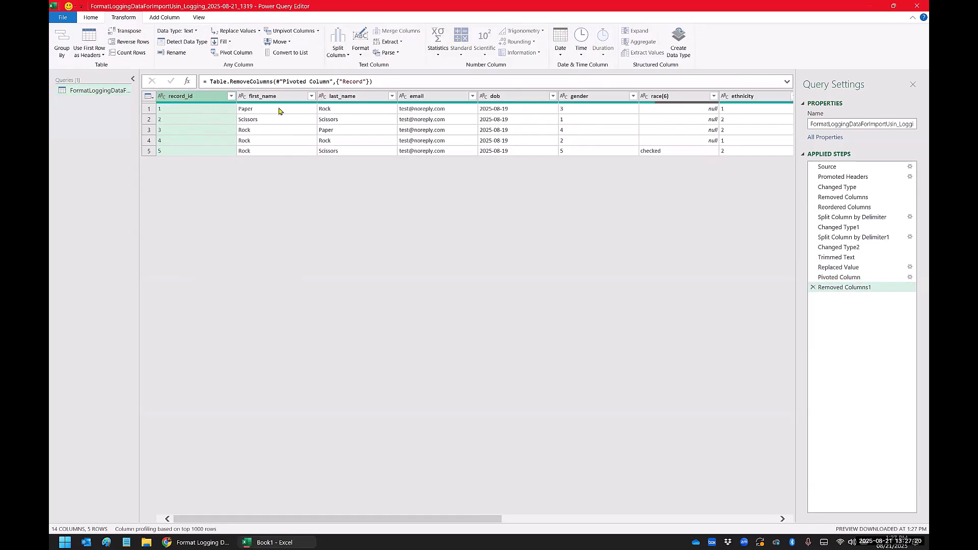
Step: Switch to the REDCap project in Chrome and open its Codebook in a new tab at the race field
left_click_drag(387, 520, 710, 464)
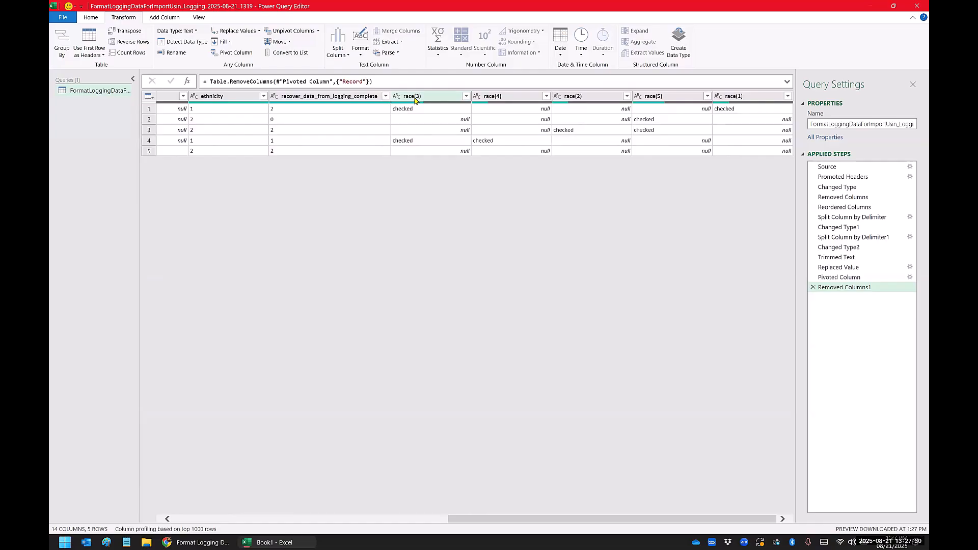
left_click(212, 541)
scroll(460, 372, "down", 1)
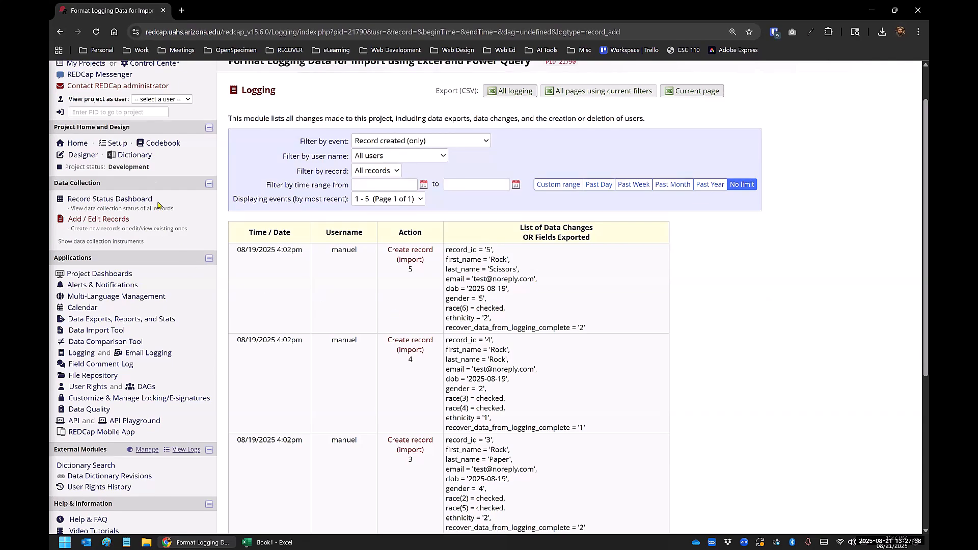
right_click(159, 143)
left_click(189, 150)
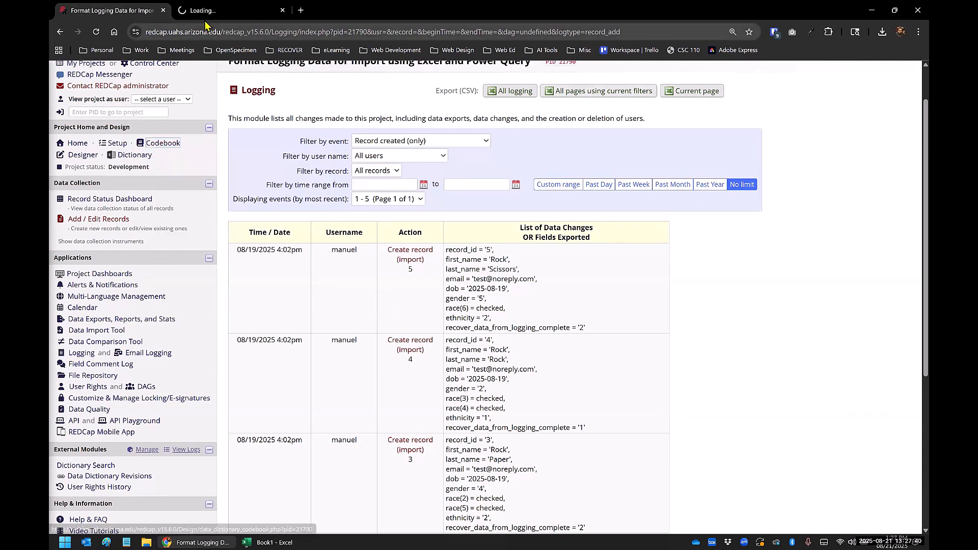
left_click(214, 15)
scroll(330, 280, "down", 5)
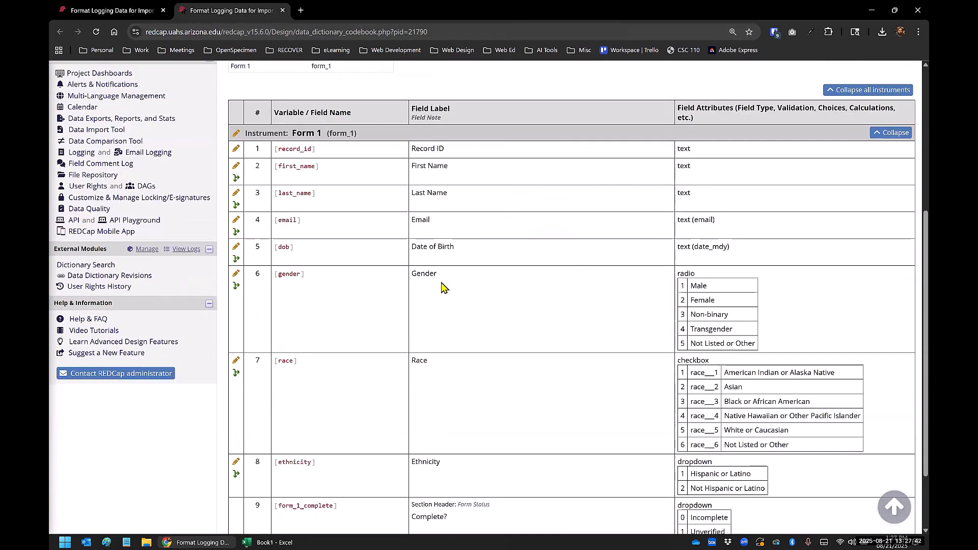
scroll(330, 281, "down", 3)
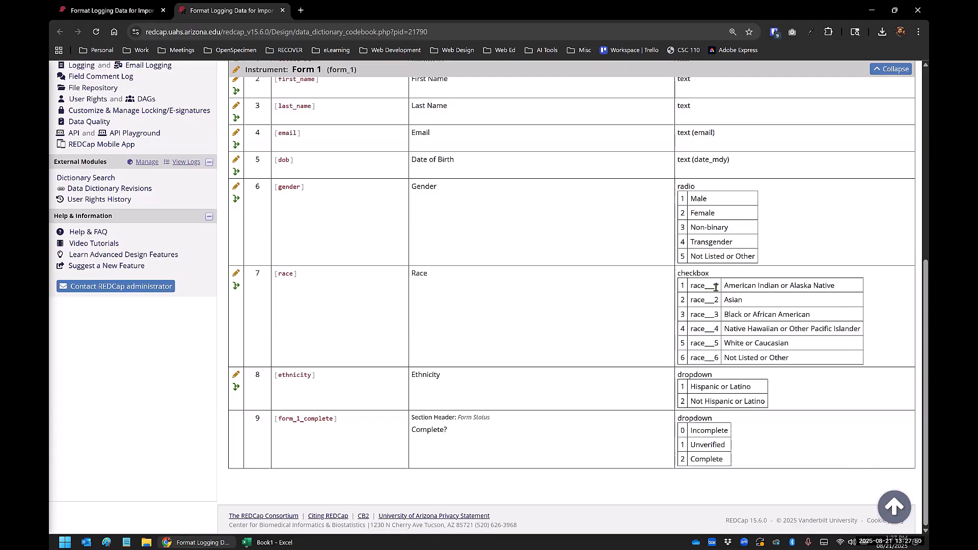
Step: Examine how the race checkbox variables such as race___1 and race___2 are named for their choice codes in the Codebook
left_click_drag(705, 287, 715, 288)
left_click_drag(690, 286, 721, 293)
left_click(740, 286)
left_click_drag(691, 300, 723, 302)
left_click(723, 301)
double_click(682, 300)
Step: Return to the Logging page and examine how checked race options are written for records 5 and 4
key("ctrl+shift+Tab")
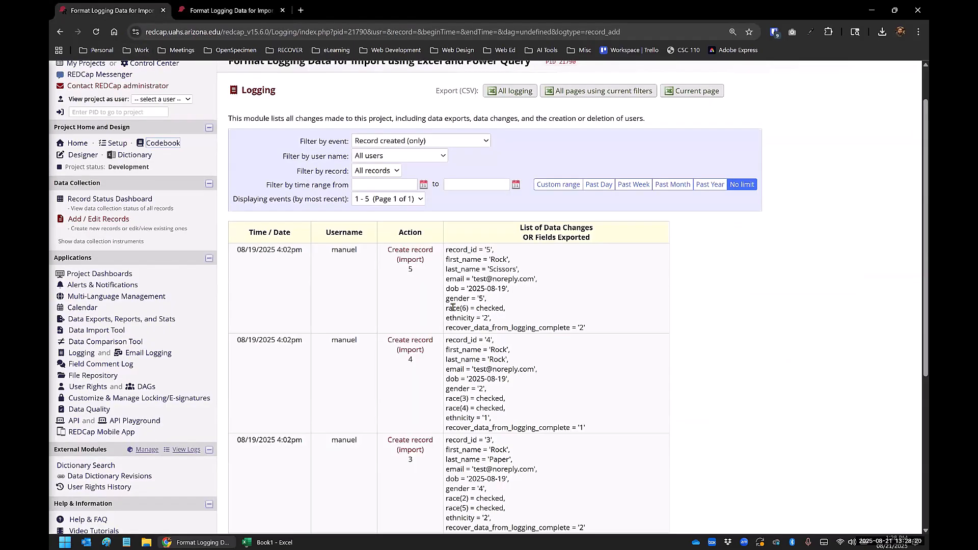
left_click_drag(468, 310, 515, 316)
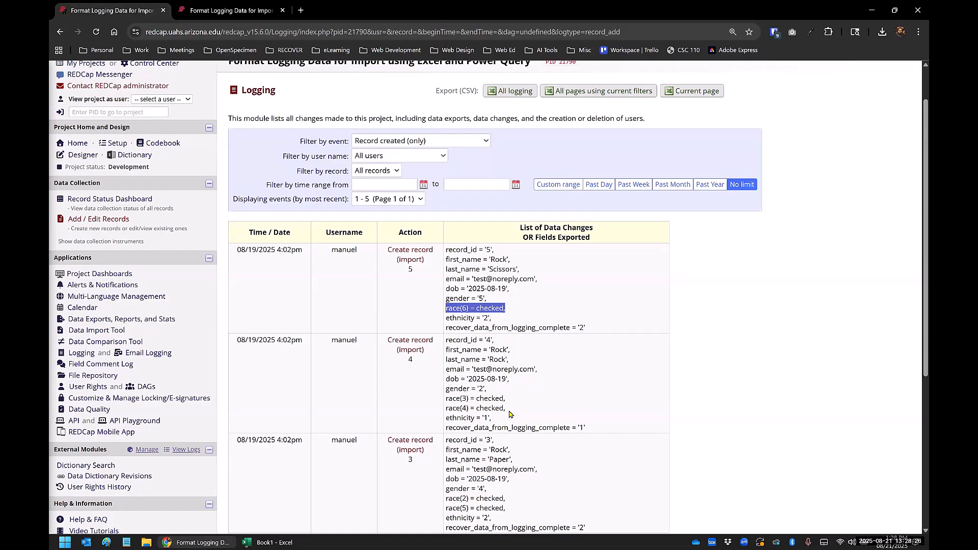
left_click_drag(507, 409, 452, 398)
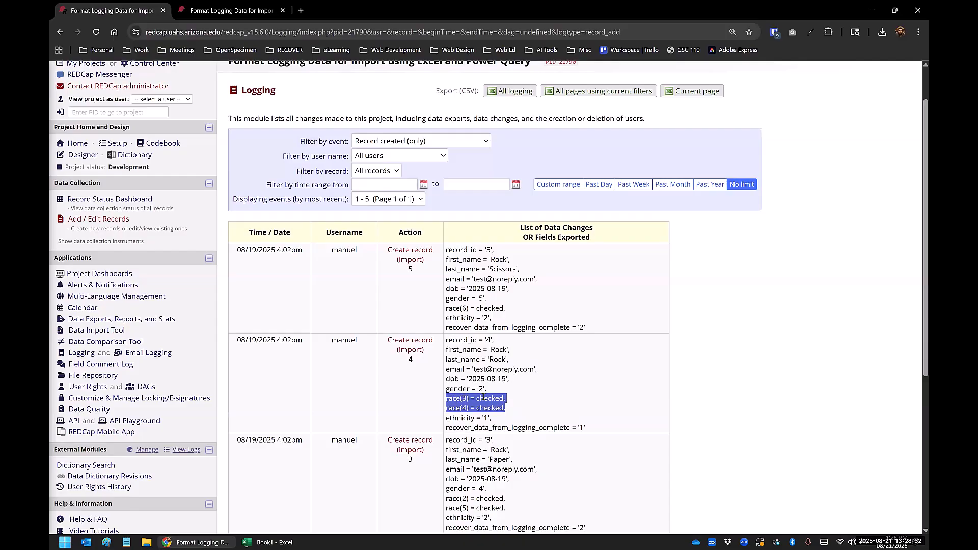
Step: Switch back to Power Query and move race(1) and race(2) ahead of race(3), putting race(1) through race(5) in numerical order
left_click(270, 542)
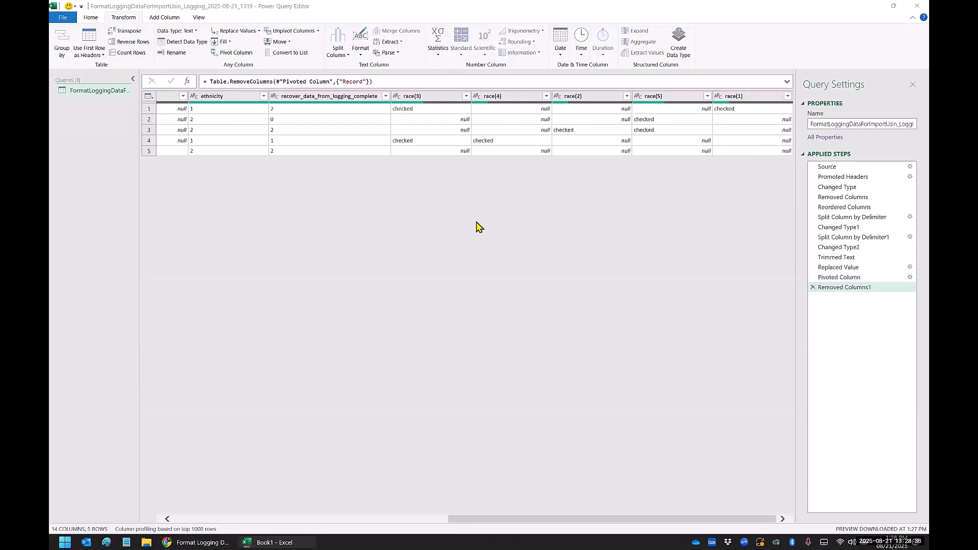
left_click(737, 98)
left_click_drag(570, 102, 426, 104)
left_click_drag(662, 102, 516, 104)
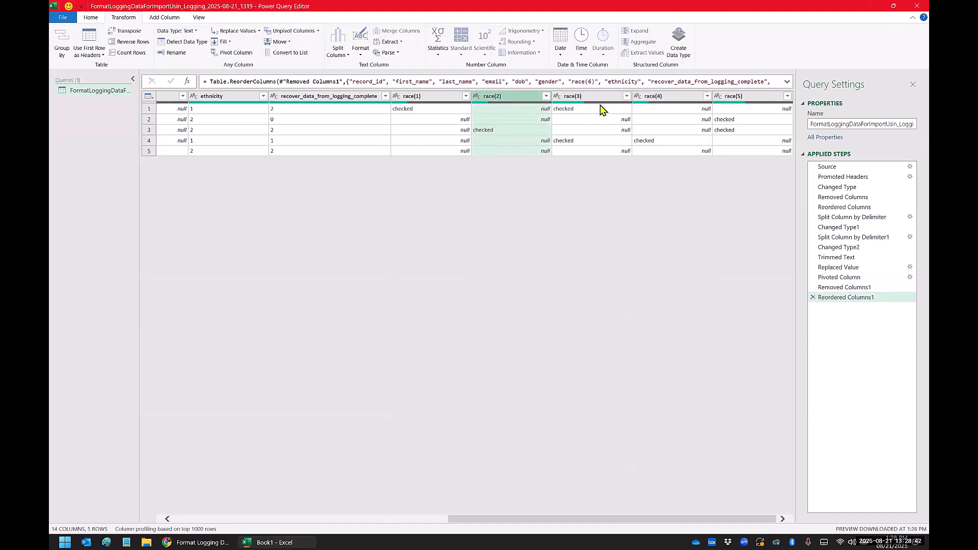
Step: Move the race(1) through race(5) columns between gender and race(6), so all six race columns are in numerical order
left_click(419, 102)
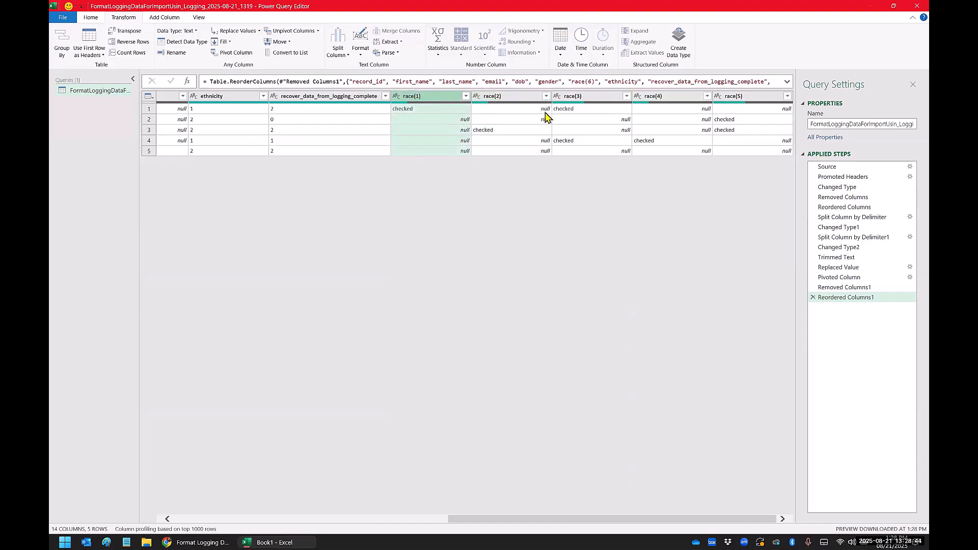
left_click(735, 101, "shift")
left_click_drag(454, 520, 292, 517)
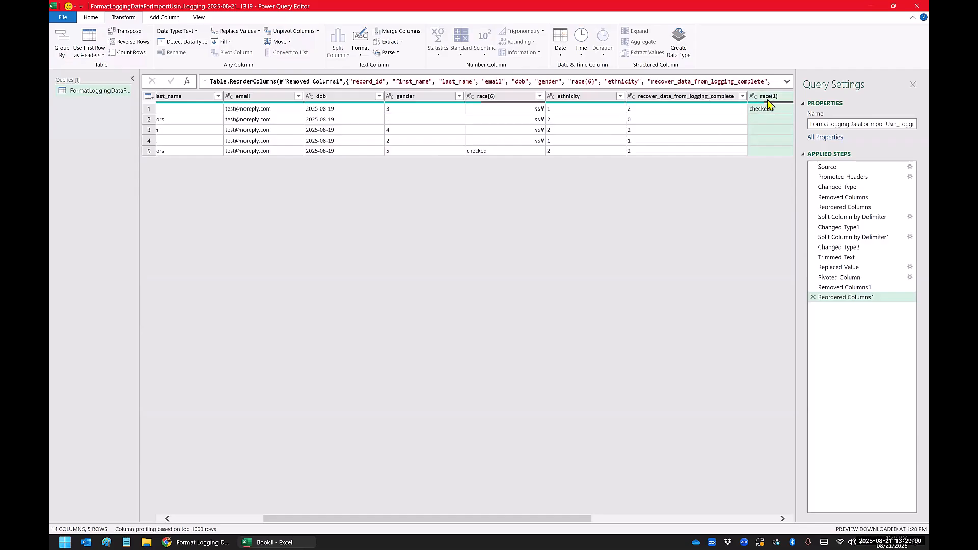
left_click_drag(767, 102, 518, 99)
Step: Rename the race(1) column as race___1 and the race(2) column as race___2
left_click_drag(437, 519, 552, 515)
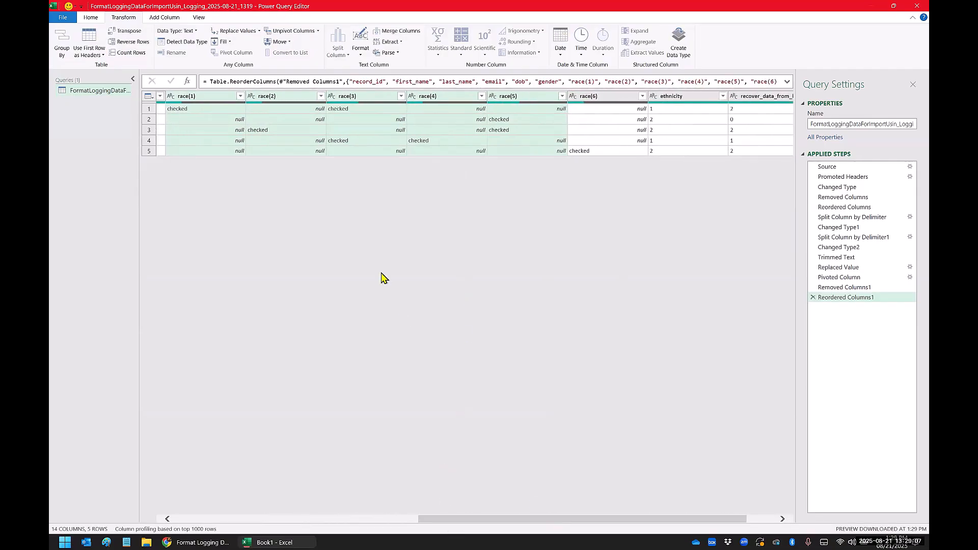
left_click(202, 97)
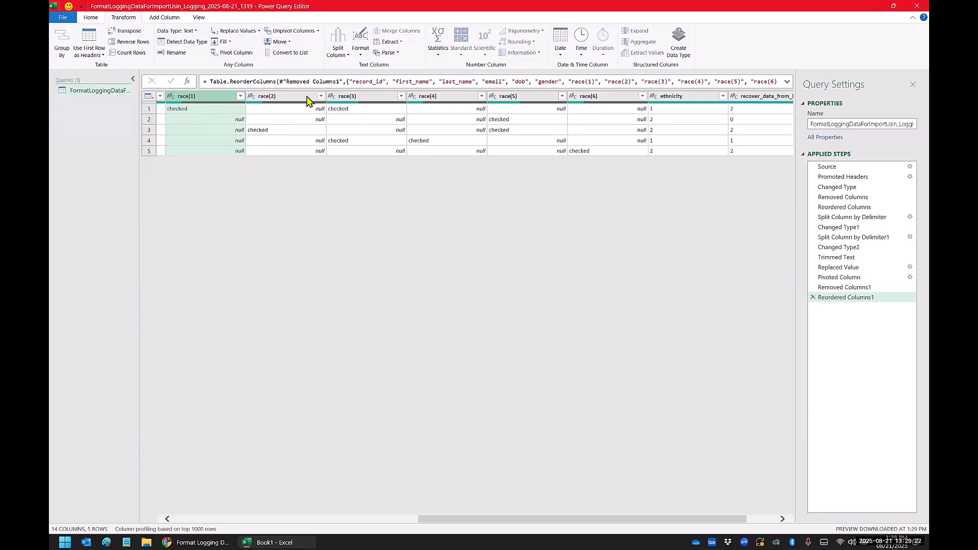
double_click(199, 96)
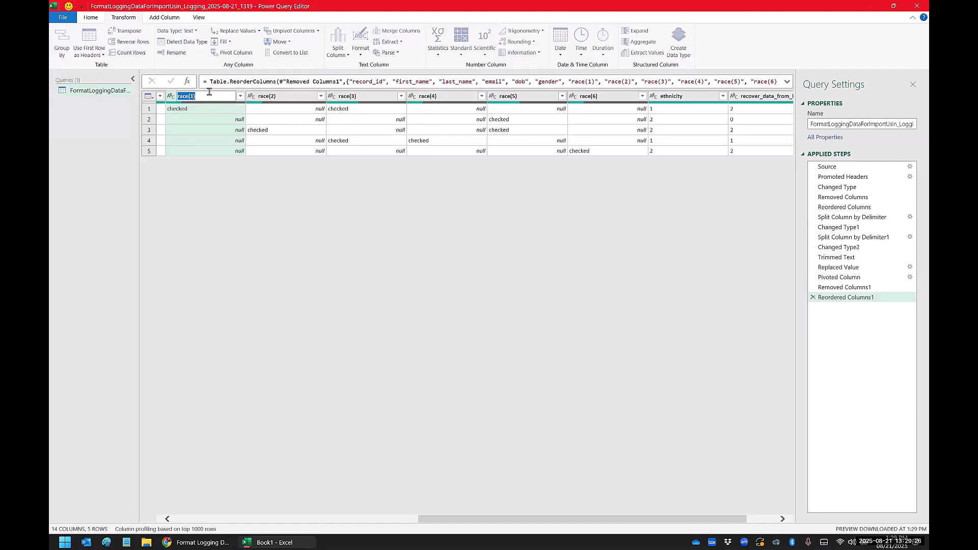
type("rac")
left_click_drag(198, 96, 176, 96)
key("ctrl+c")
left_click(266, 96)
double_click(267, 96)
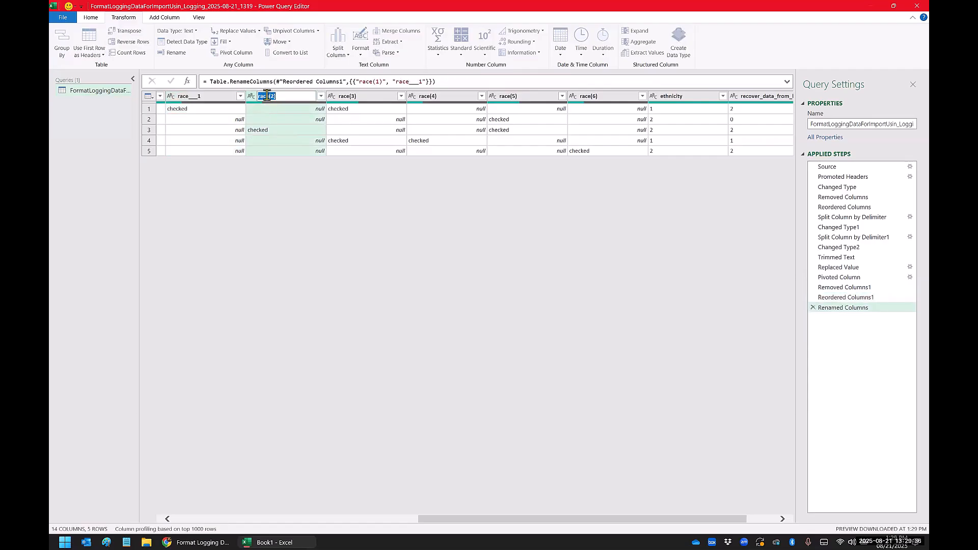
key("ctrl+v")
type("2")
Step: Rename the race(3) column as race___3 and the race(4) column as race___4
double_click(350, 97)
key("ctrl+v")
type("3")
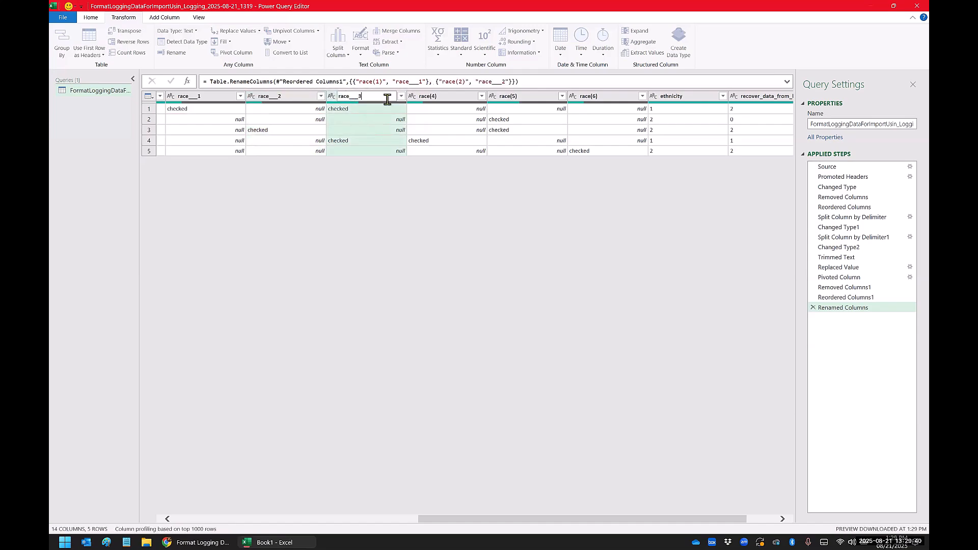
double_click(424, 96)
key("ctrl+v")
type("4")
Step: Rename the race(5) column as race___5 and the race(6) column as race___6
double_click(505, 97)
key("ctrl+v")
type("5")
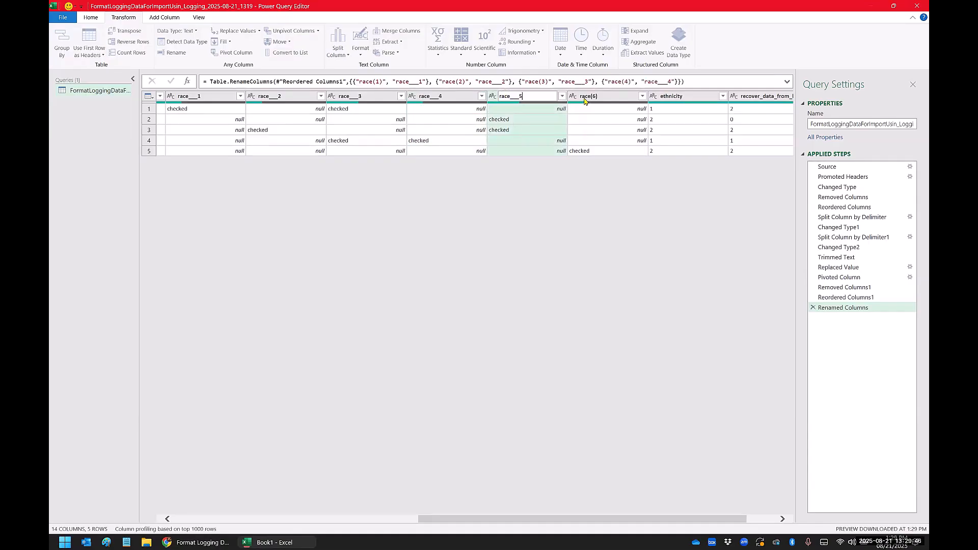
double_click(585, 97)
key("ctrl+v")
type("6")
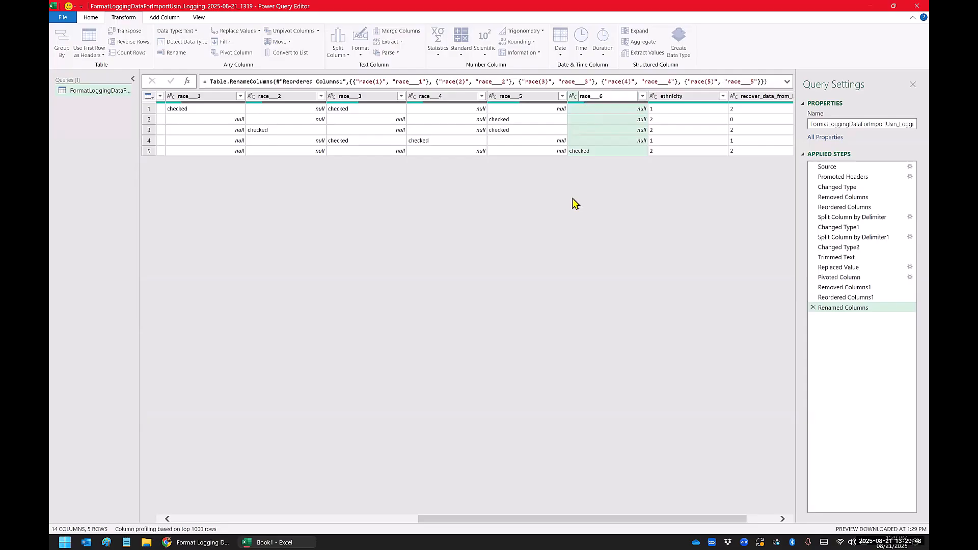
key("Return")
Step: Look over the table's column order and the checked entries in race___1 through race___6
left_click_drag(546, 519, 259, 518)
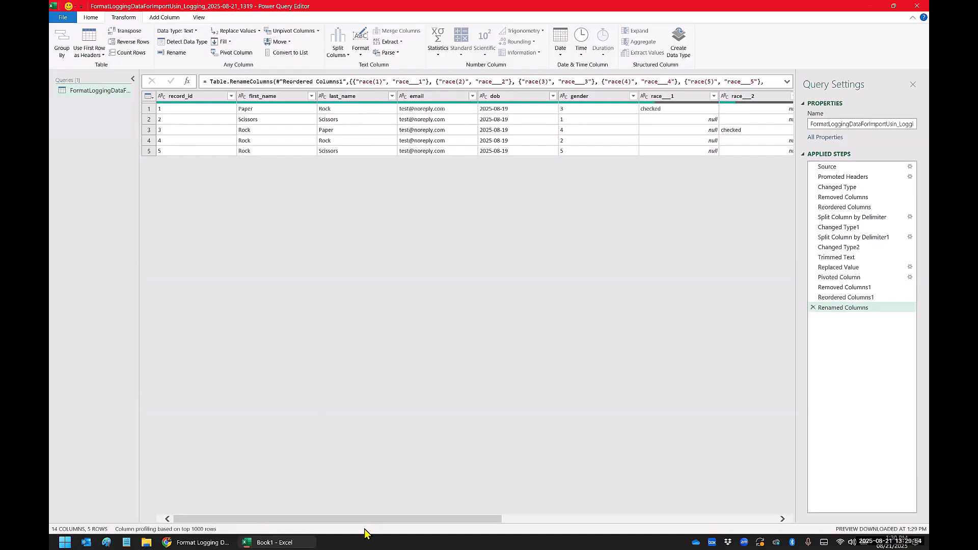
left_click_drag(402, 519, 616, 519)
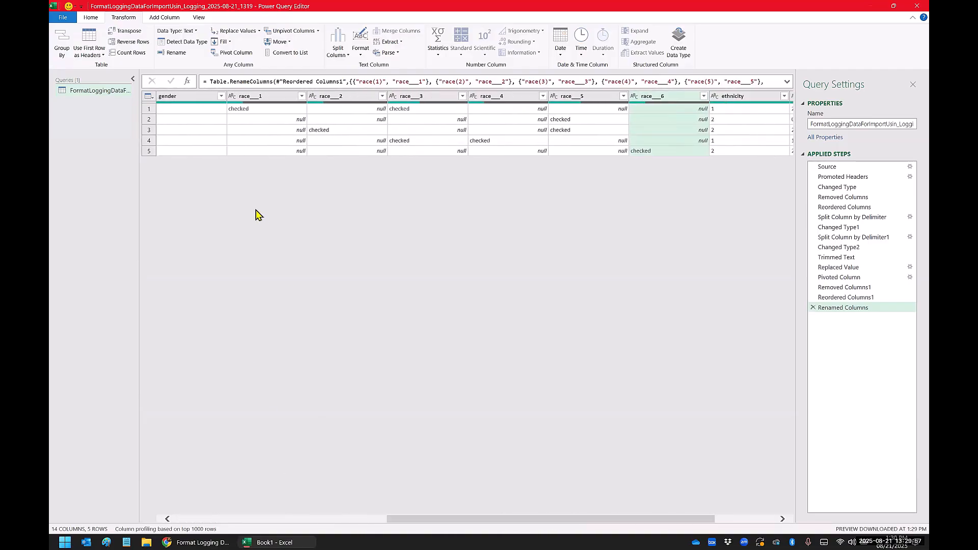
left_click(262, 111)
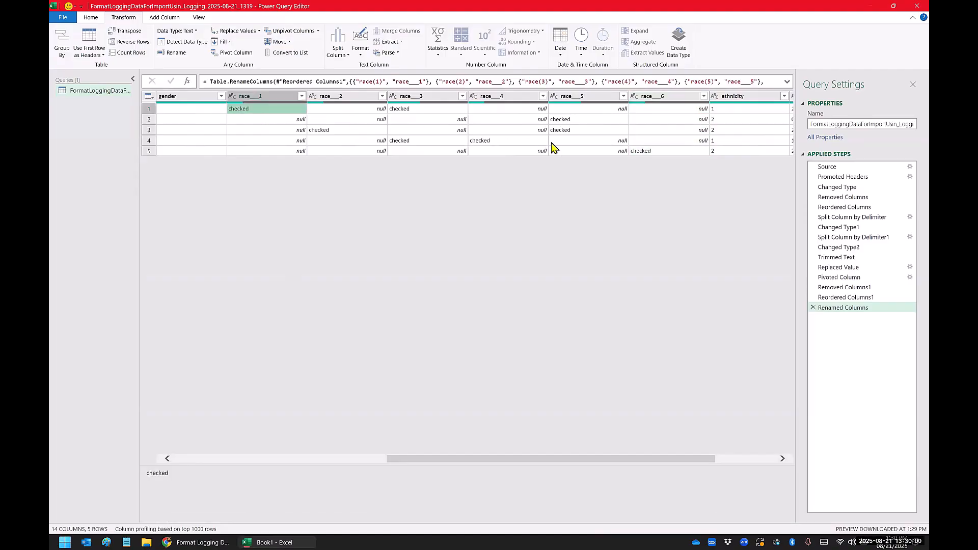
left_click(658, 151)
left_click(282, 111)
left_click(649, 153)
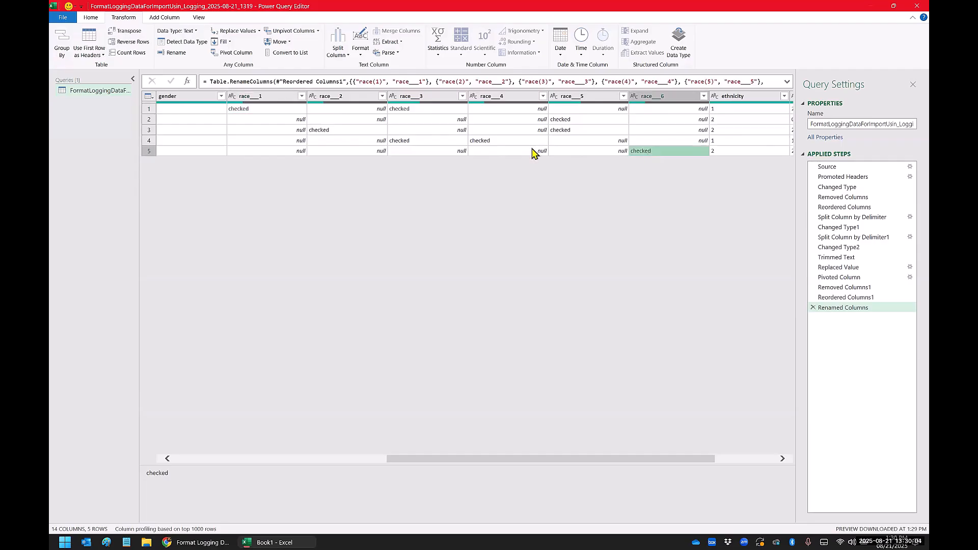
Step: Replace the value checked with 1 in columns race___1 through race___6, matching entire cell contents
left_click(272, 96)
mouse_move(272, 96)
left_mouse_down()
mouse_move(607, 107)
mouse_move(272, 96)
left_mouse_up()
left_click(645, 97, "shift")
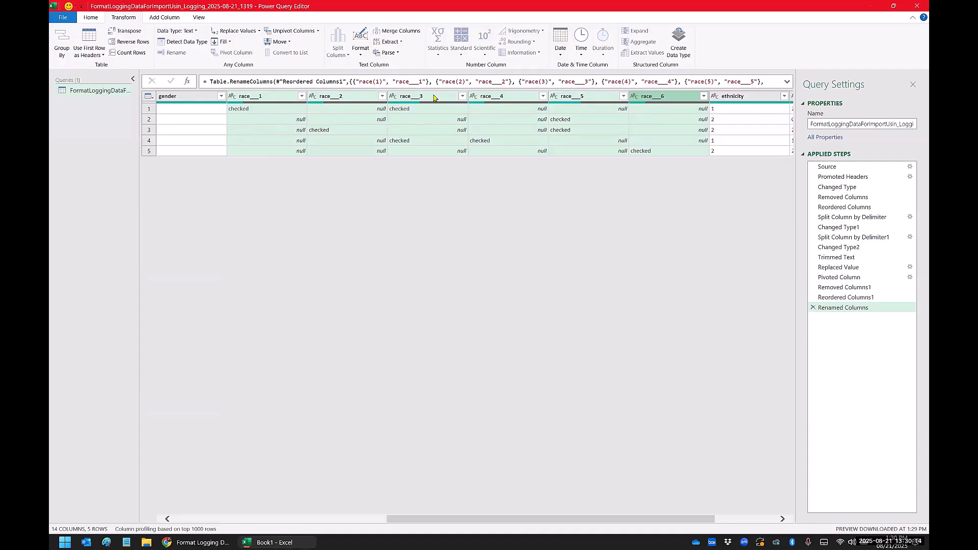
right_click(674, 97)
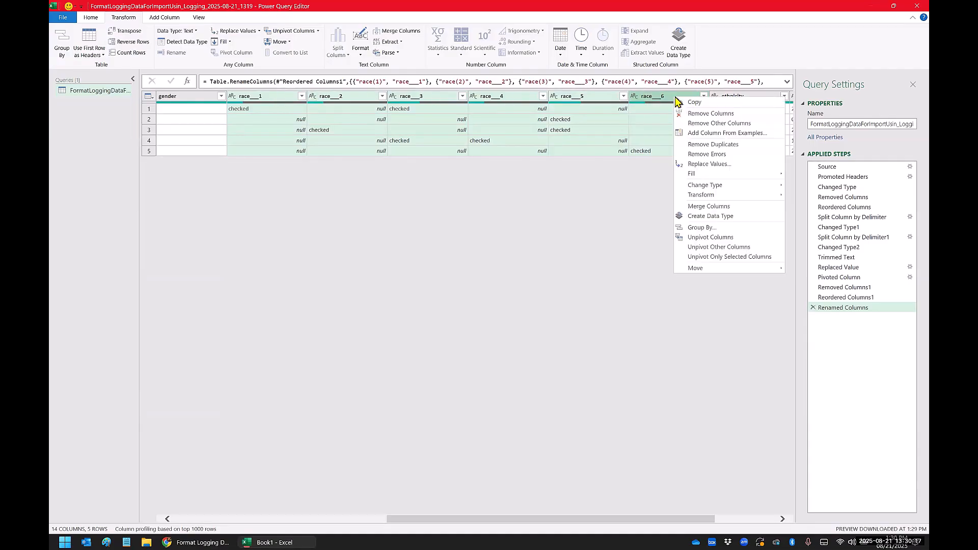
left_click(706, 164)
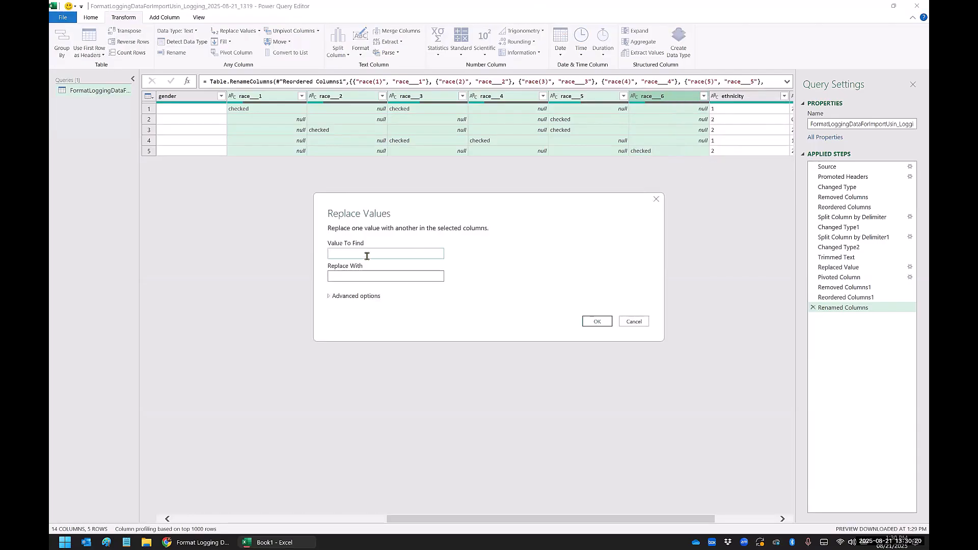
type("checked")
key("Tab")
type("1")
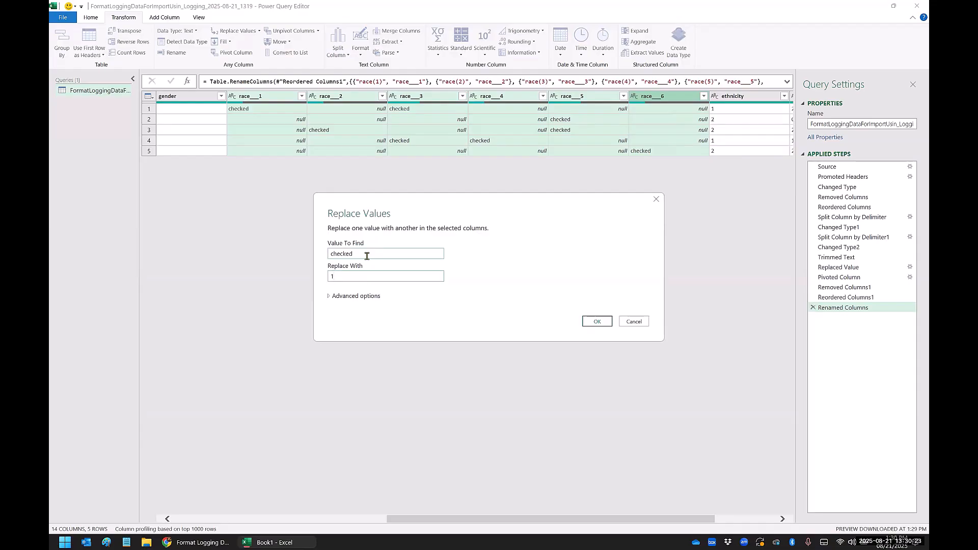
left_click(329, 297)
left_click(331, 306)
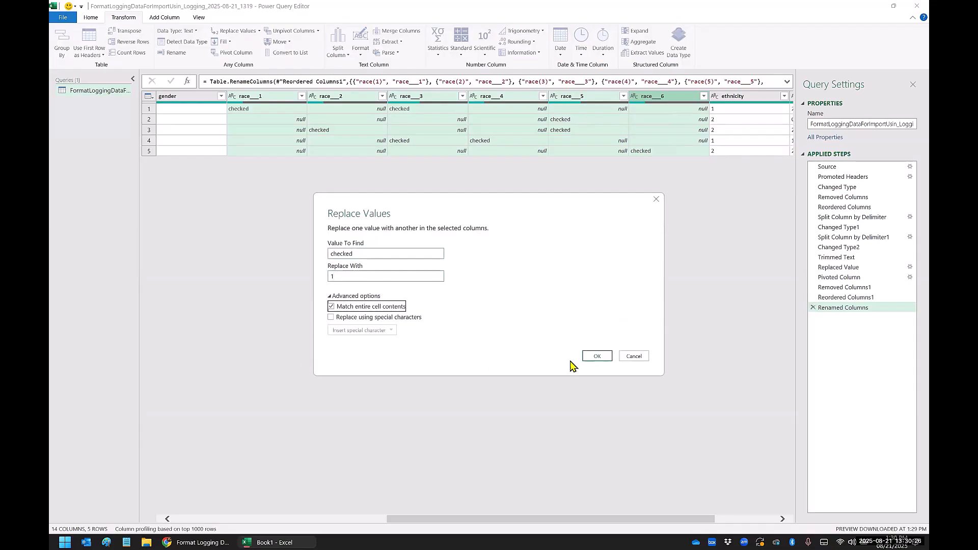
left_click(592, 358)
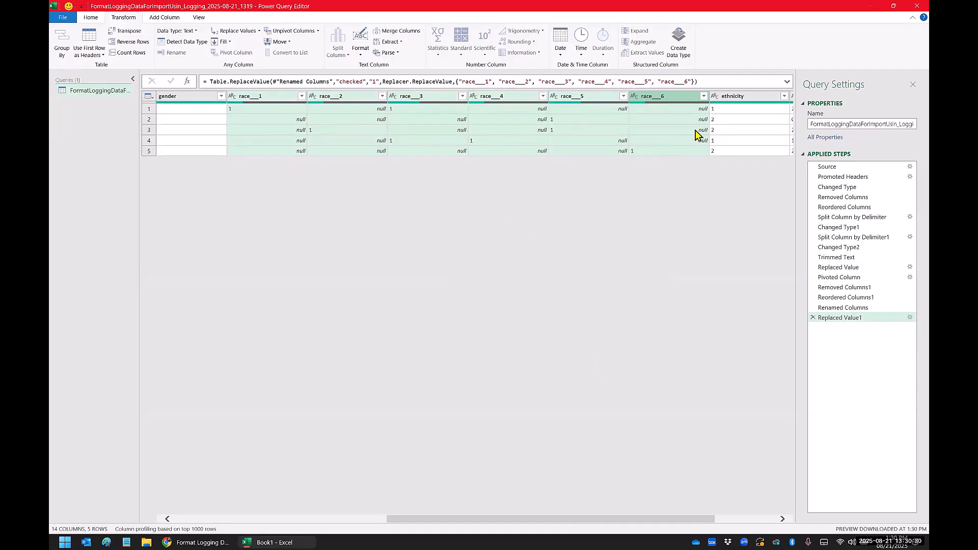
Step: Close the Power Query Editor and load the finished query into the Excel workbook with Close & Load
left_click(749, 122)
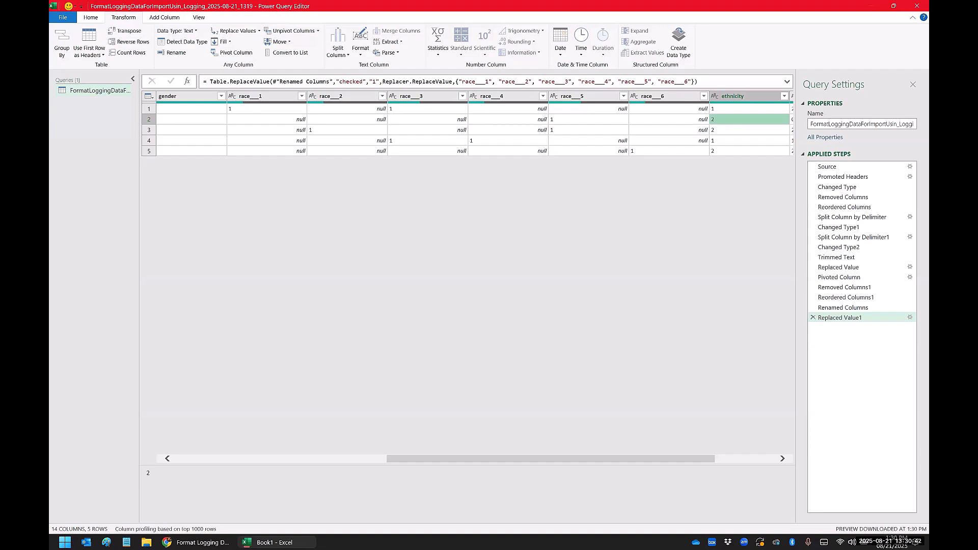
left_click(91, 18)
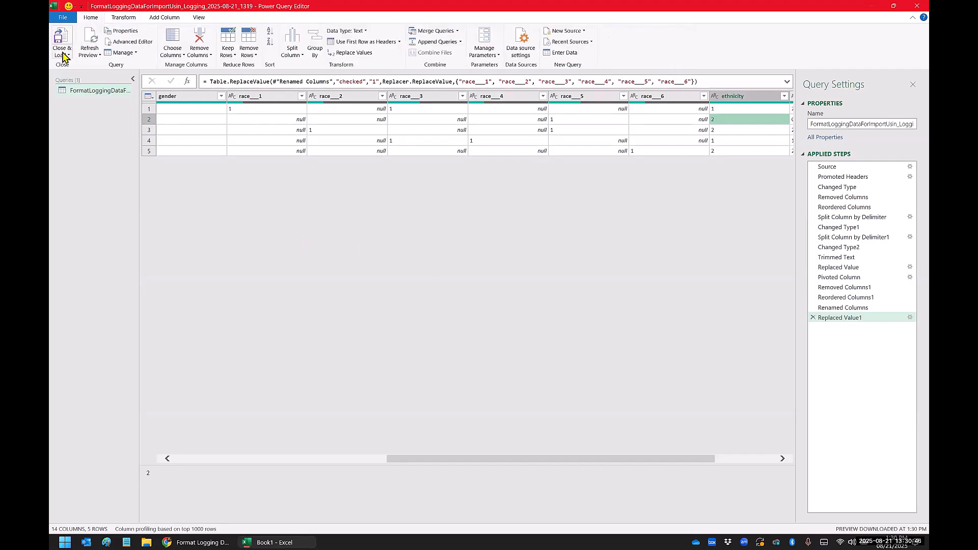
left_click(63, 53)
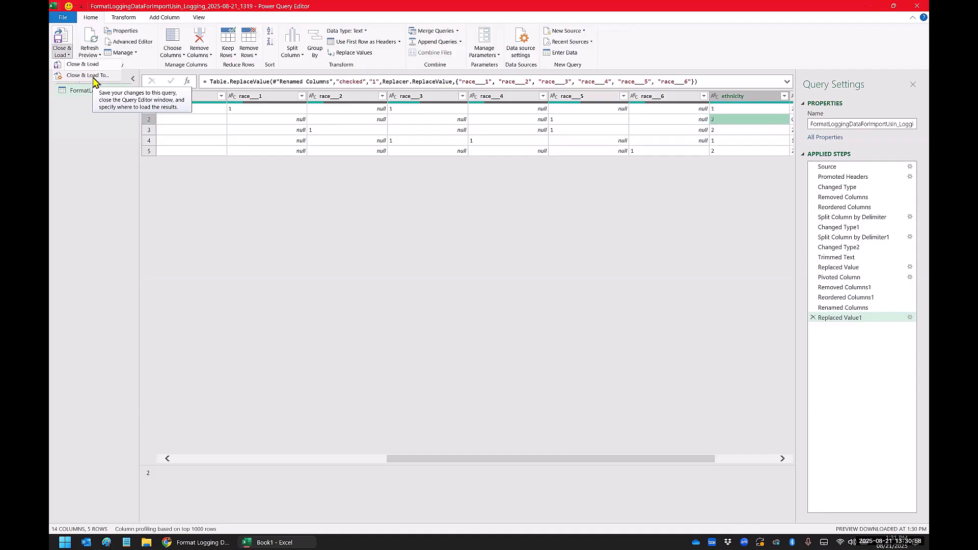
left_click(79, 65)
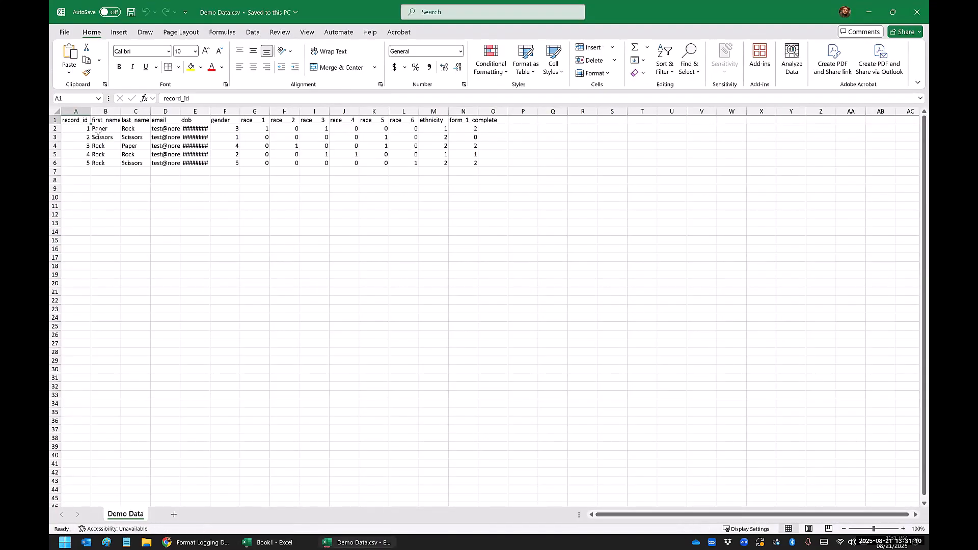
Step: Auto-fit all column widths in the Demo Data.csv sheet
left_click(55, 111)
double_click(90, 111)
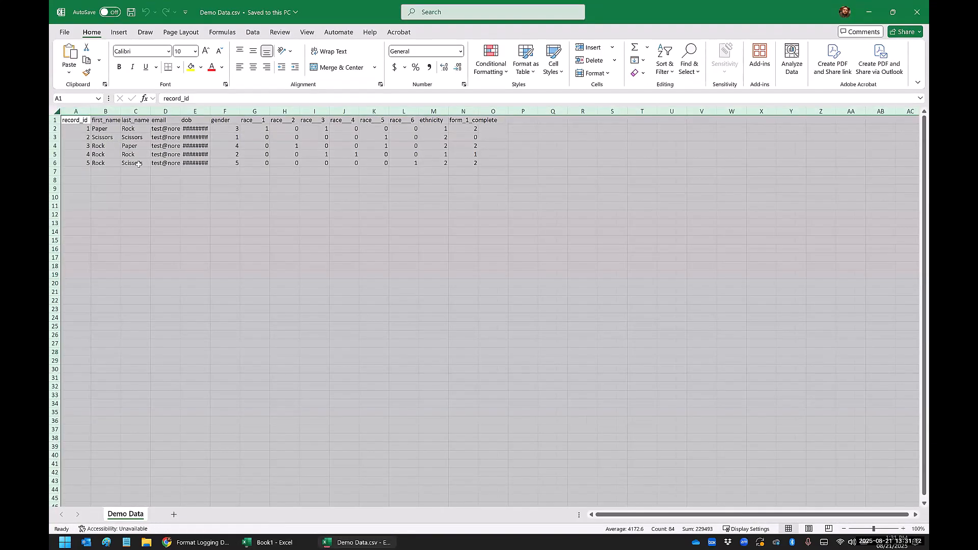
left_click(138, 164)
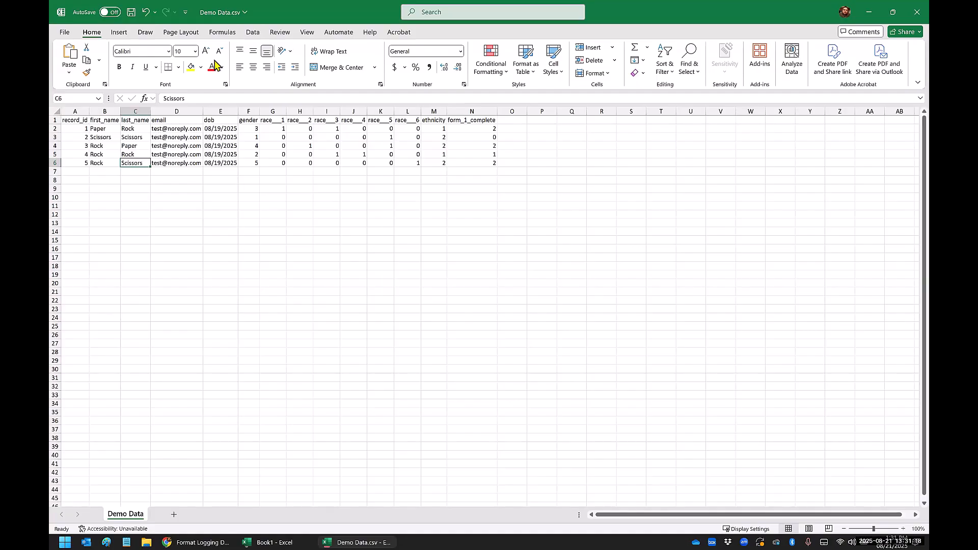
Step: Display Queries & Connections for Demo Data.csv and check both its connections and its queries
left_click(253, 34)
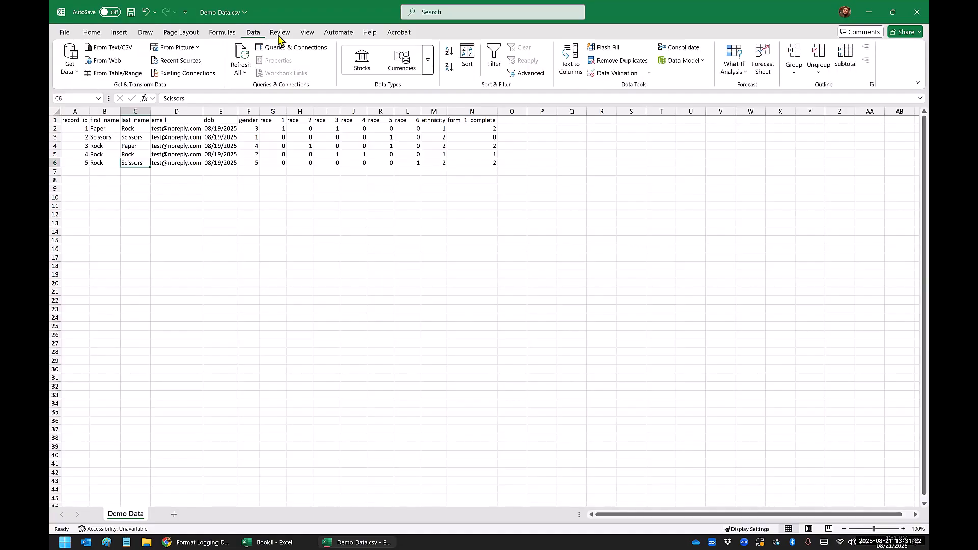
left_click(277, 50)
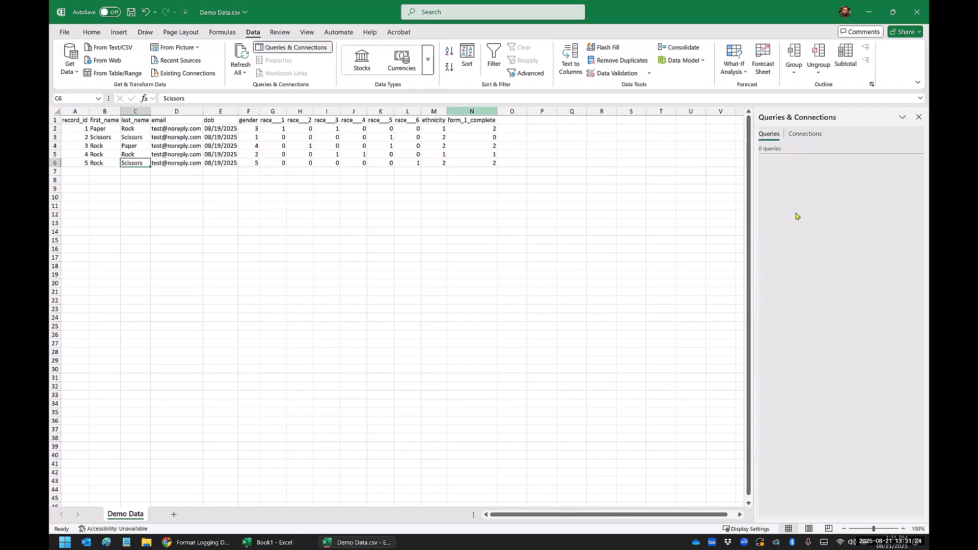
left_click(806, 135)
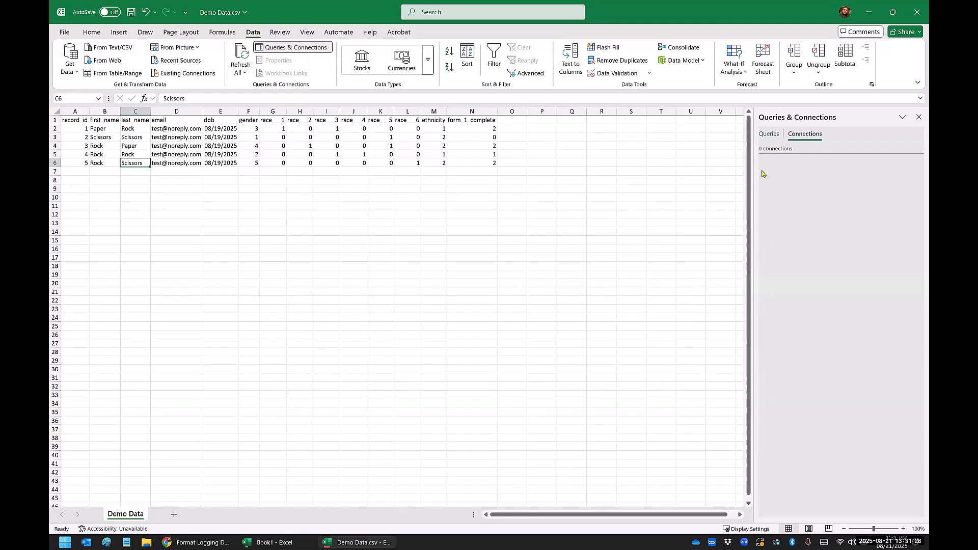
left_click(769, 134)
Step: Check the loaded table in Book1, and close Demo Data.csv without saving its changes
left_click(262, 542)
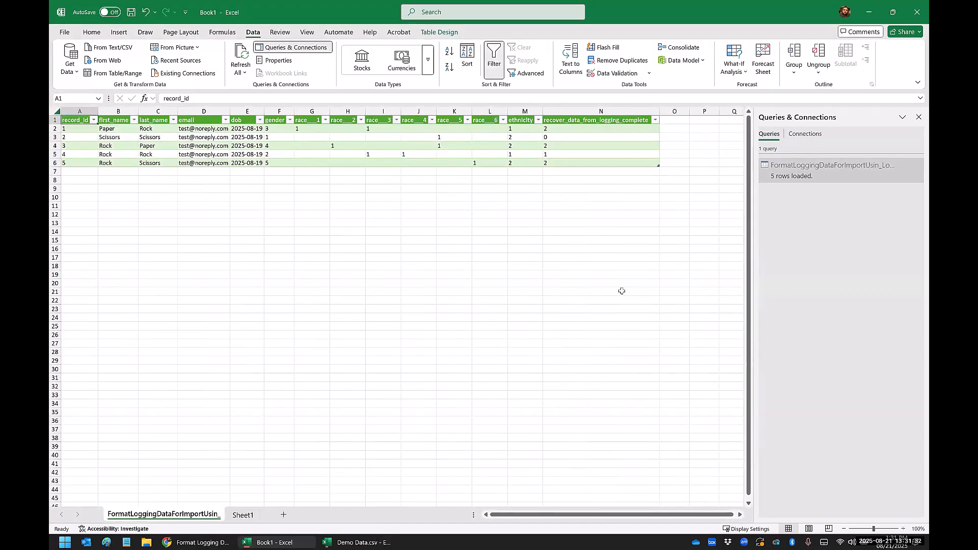
left_click(358, 542)
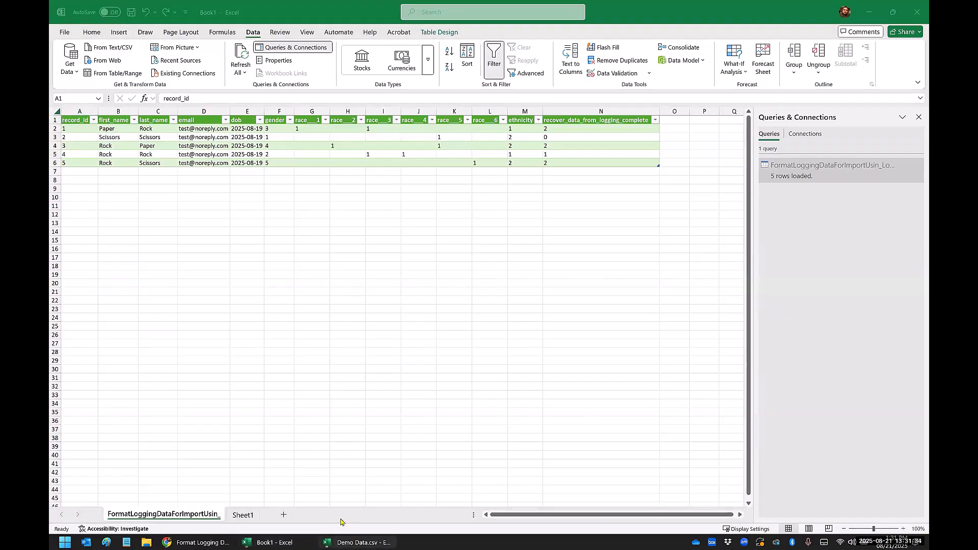
left_click(917, 12)
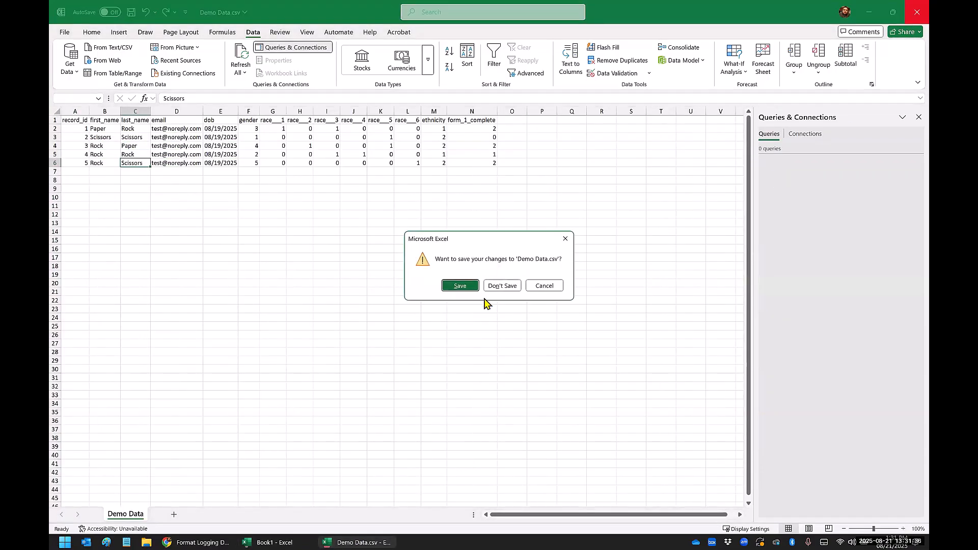
left_click(503, 286)
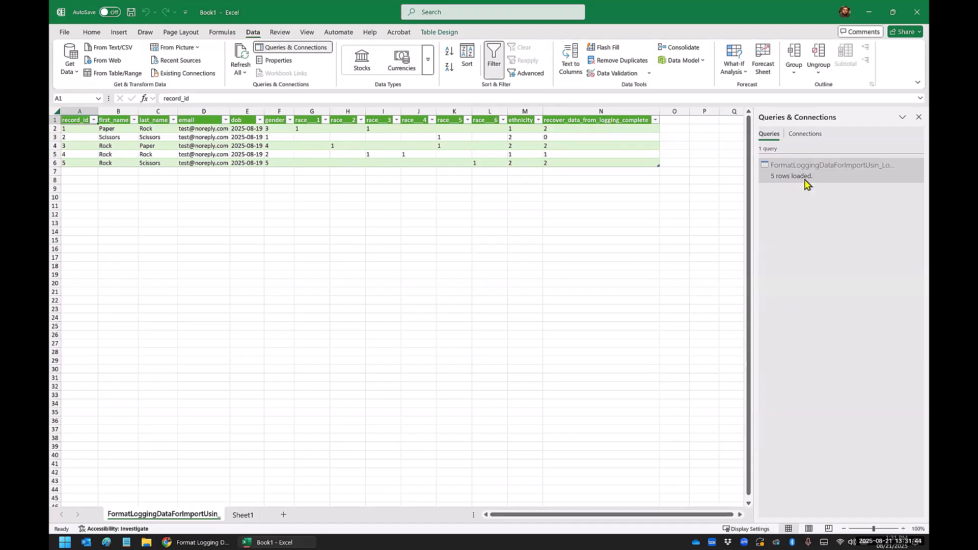
Step: Reopen the FormatLoggingDataForImportUsin query from Book1's query list, review its applied steps, and close the editor
left_click(799, 135)
left_click(770, 135)
mouse_move(781, 173)
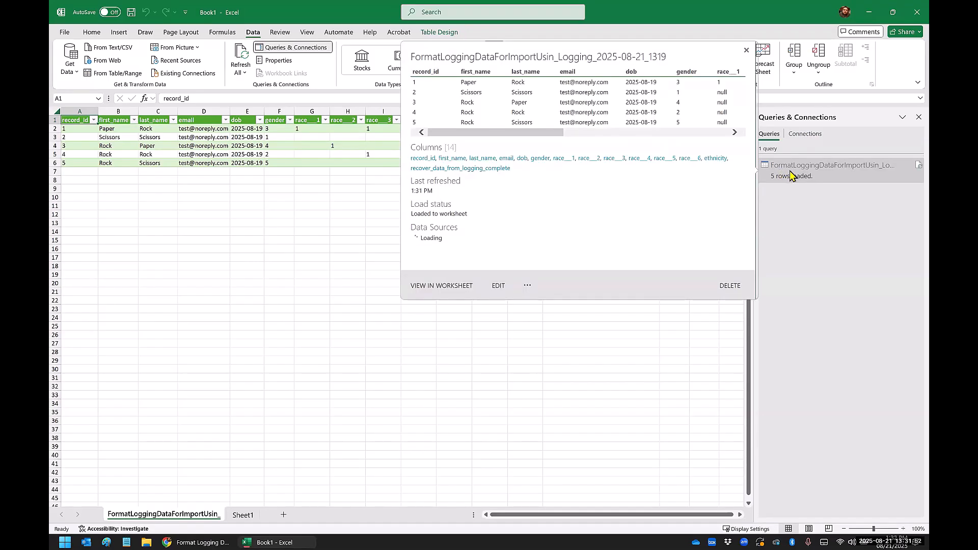
double_click(791, 175)
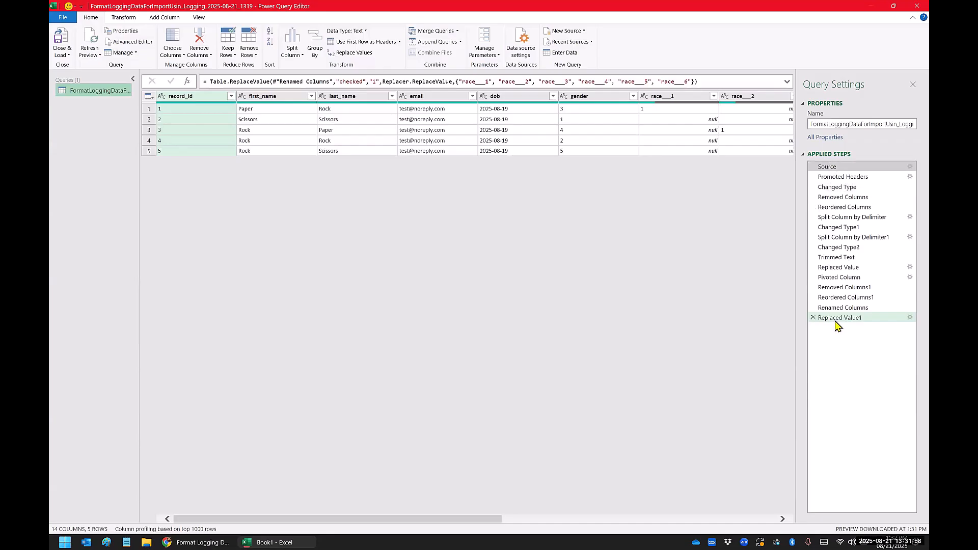
left_click(909, 7)
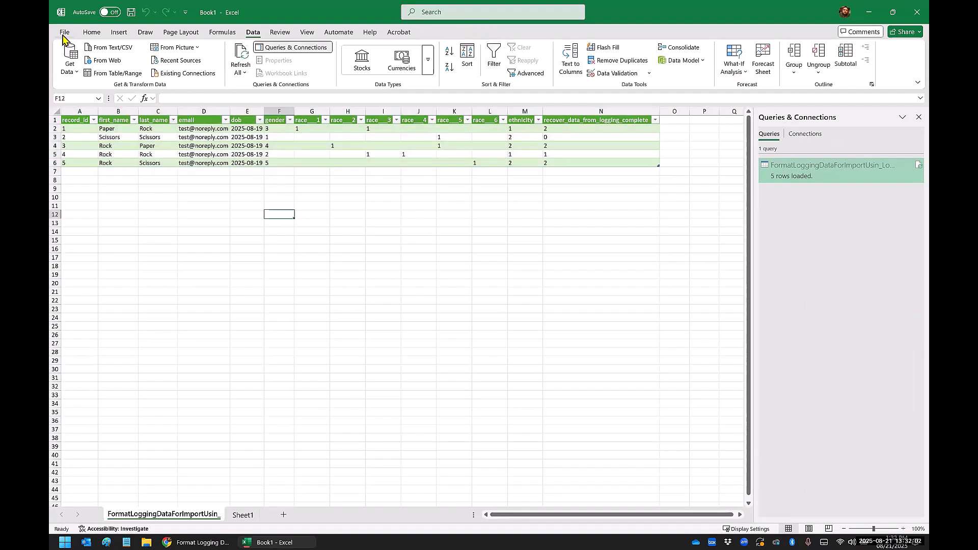
Step: Save the workbook to the Desktop as an Excel Workbook named Logging Data Formatted
left_click(64, 33)
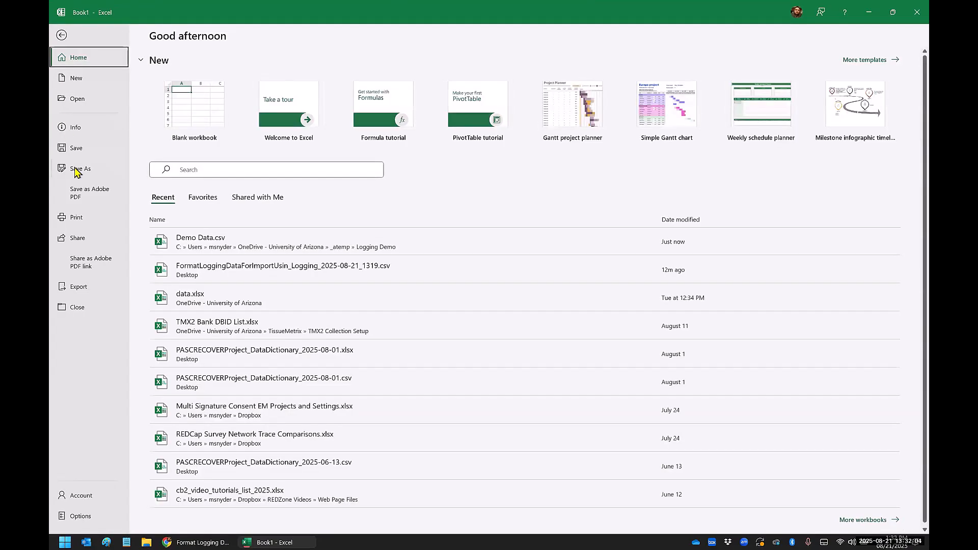
left_click(76, 170)
left_click(326, 79)
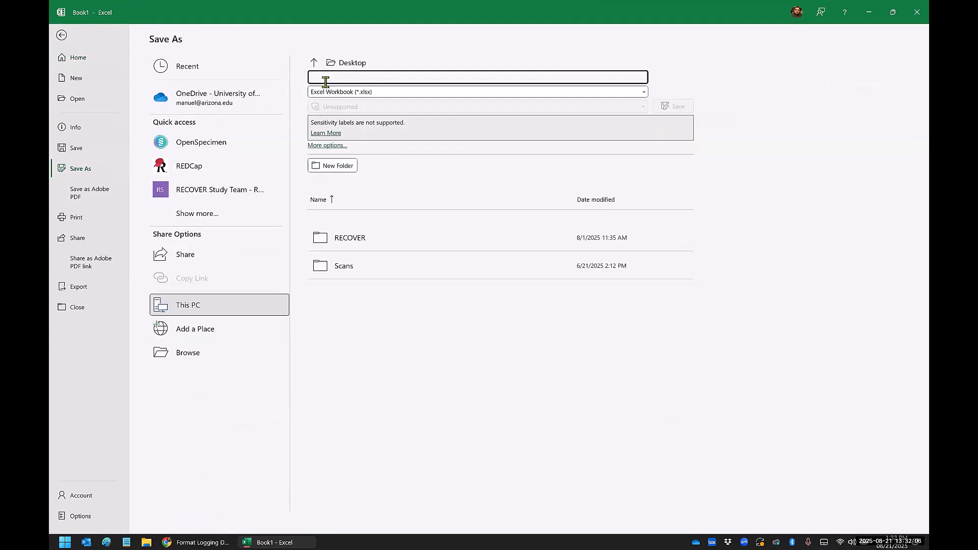
type("Lo")
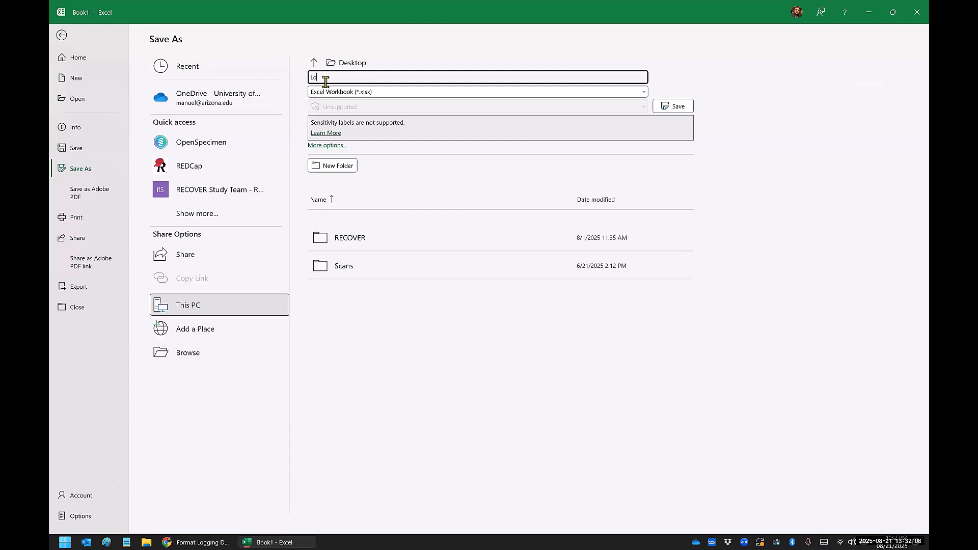
type("gging Data Formatted")
left_click(674, 106)
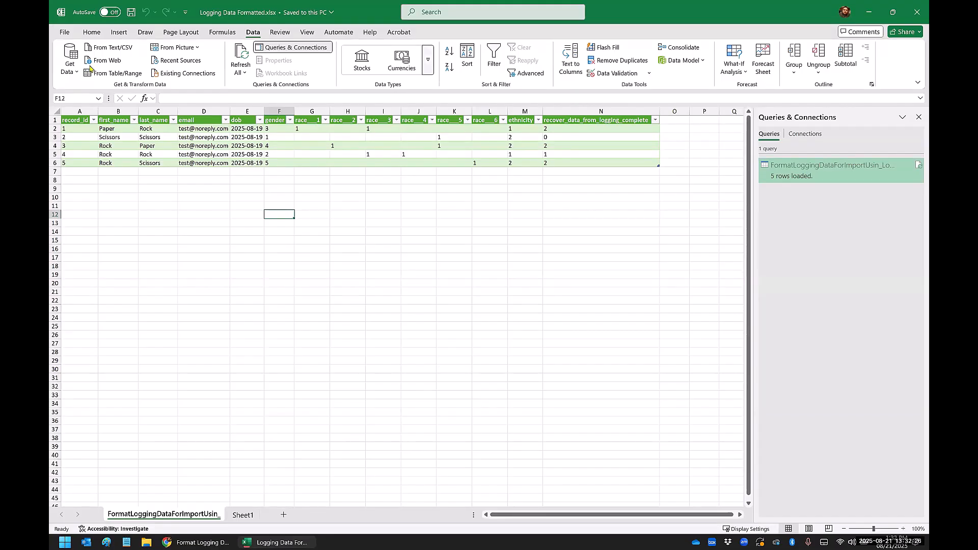
Step: Save a CSV UTF-8 copy of the active sheet to the Desktop as Logging Data for Import
left_click(65, 32)
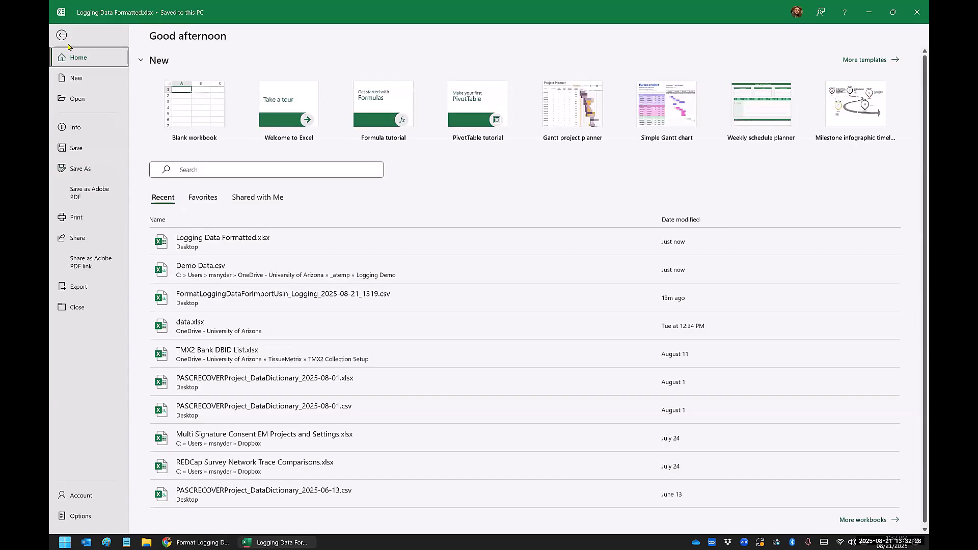
left_click(76, 167)
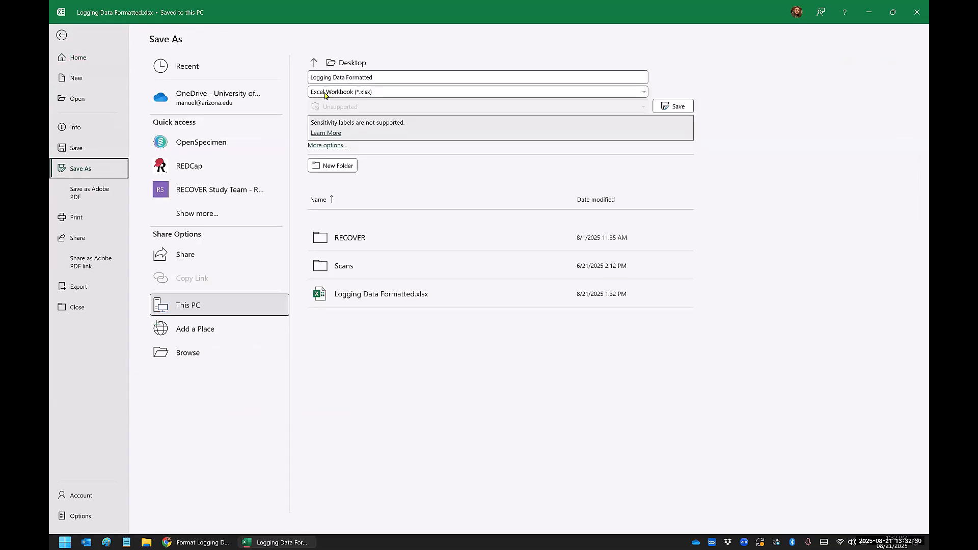
left_click(329, 92)
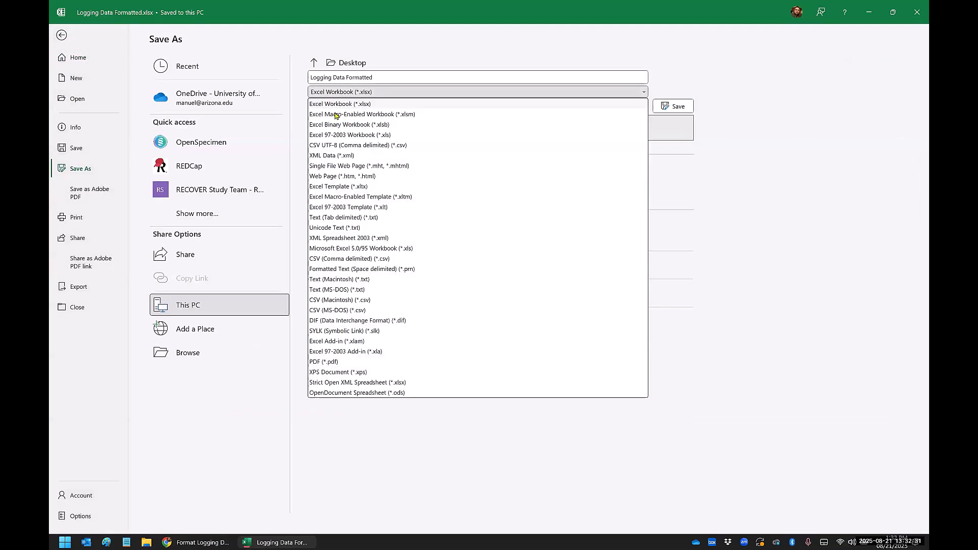
left_click(337, 147)
left_click(364, 78)
left_click(363, 77)
double_click(363, 77)
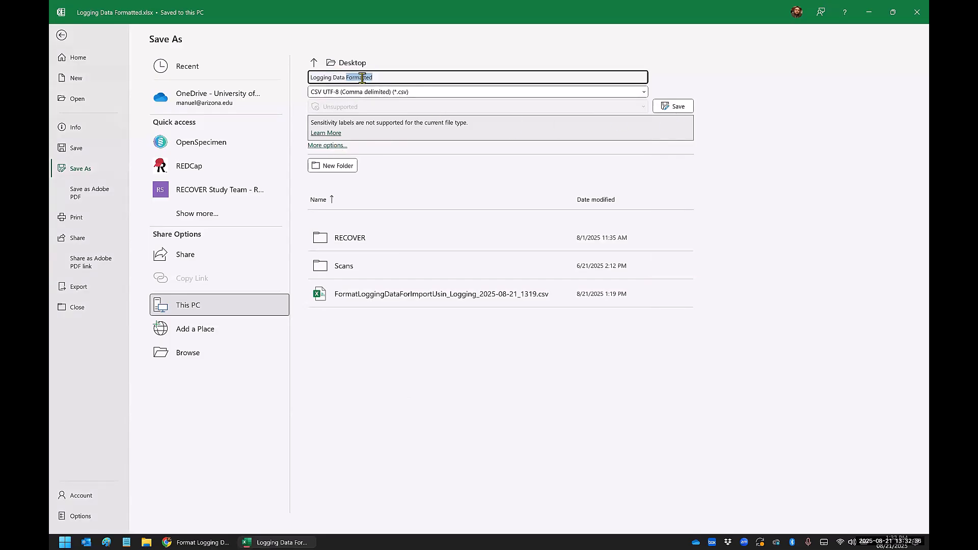
type("for Import")
left_click(683, 106)
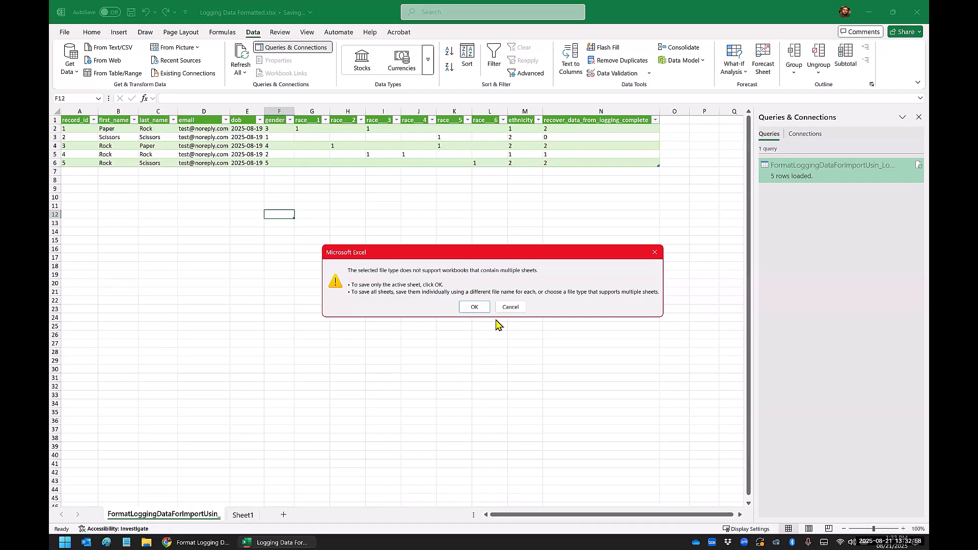
left_click(475, 308)
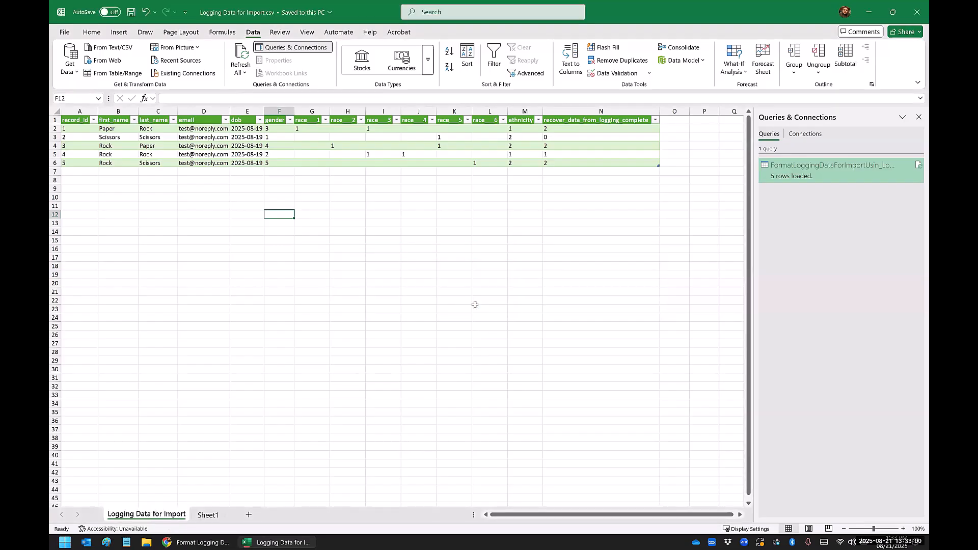
Step: Close and reopen Logging Data for Import.csv, auto-fit its columns to check the data, and close it without saving
left_click(910, 20)
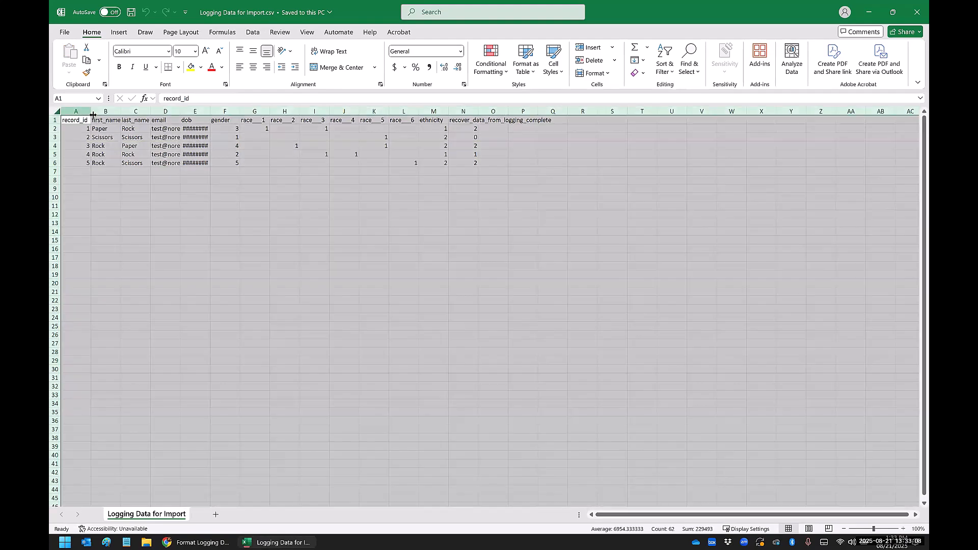
left_click(57, 111)
double_click(90, 112)
left_click(137, 173)
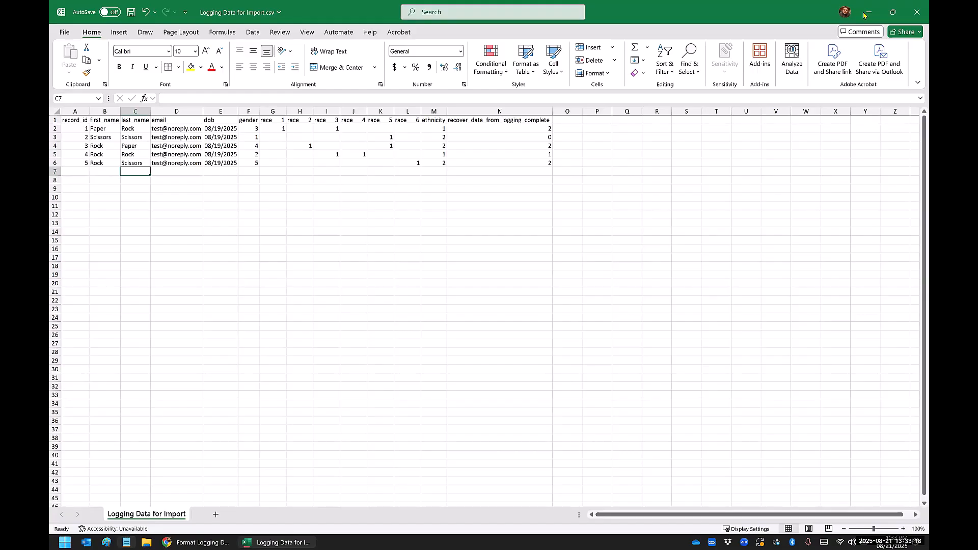
left_click(917, 12)
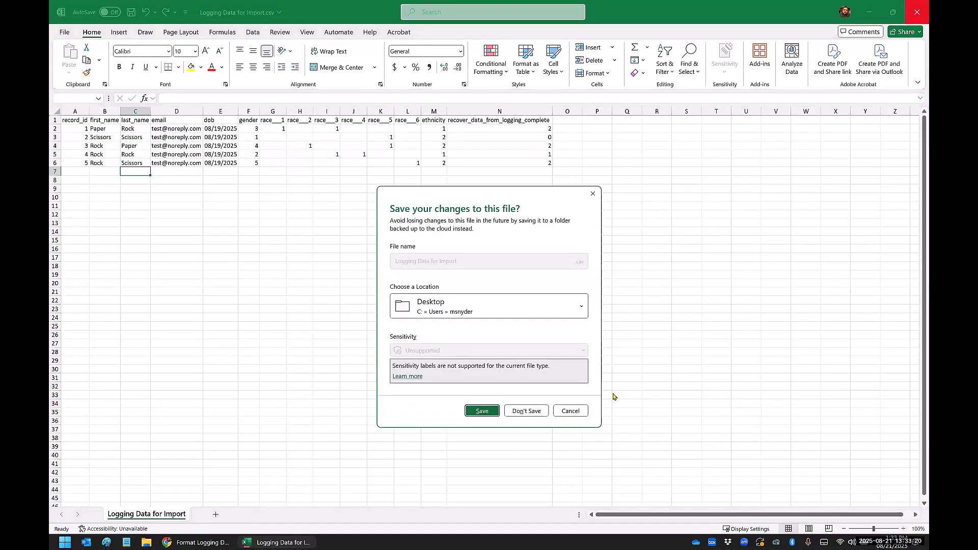
left_click(572, 411)
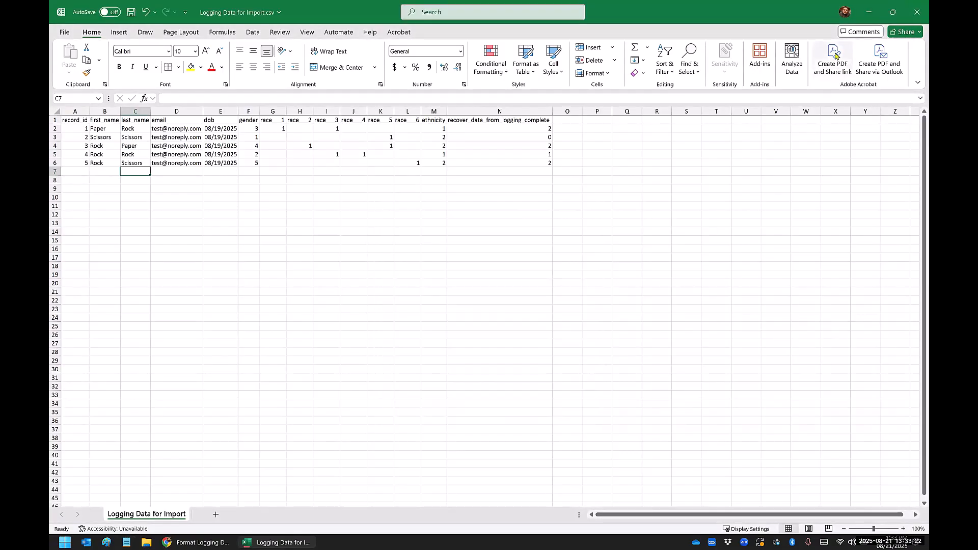
left_click(918, 12)
left_click(522, 416)
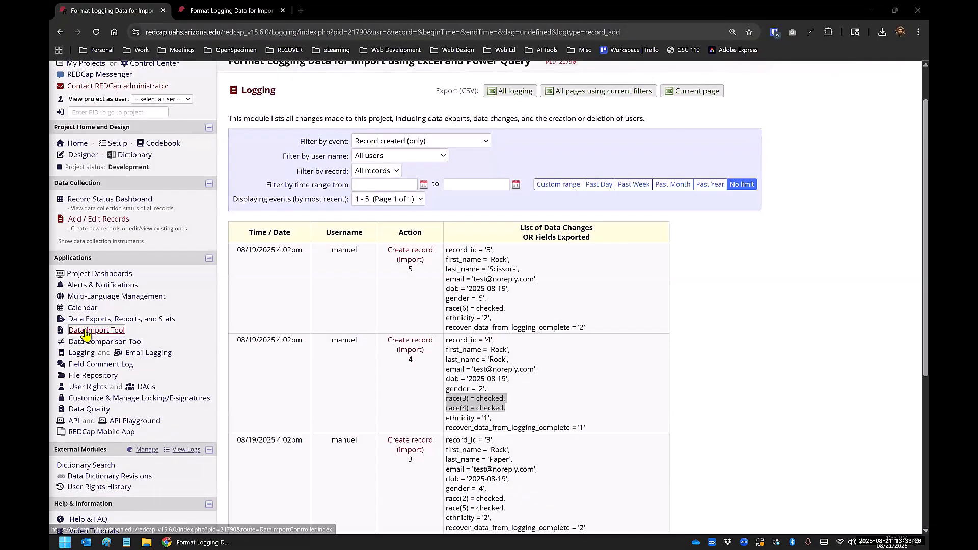
Step: Try to upload Logging Data for Import.csv from the Desktop in REDCap's Data Import Tool, and examine the error table for the rejected field
left_click(85, 331)
scroll(357, 289, "down", 3)
left_click(406, 291)
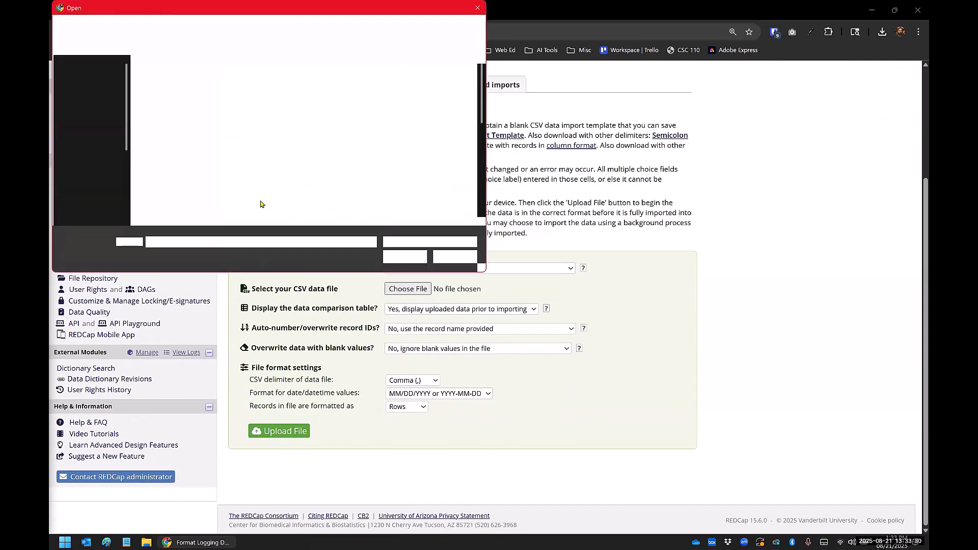
left_click(86, 100)
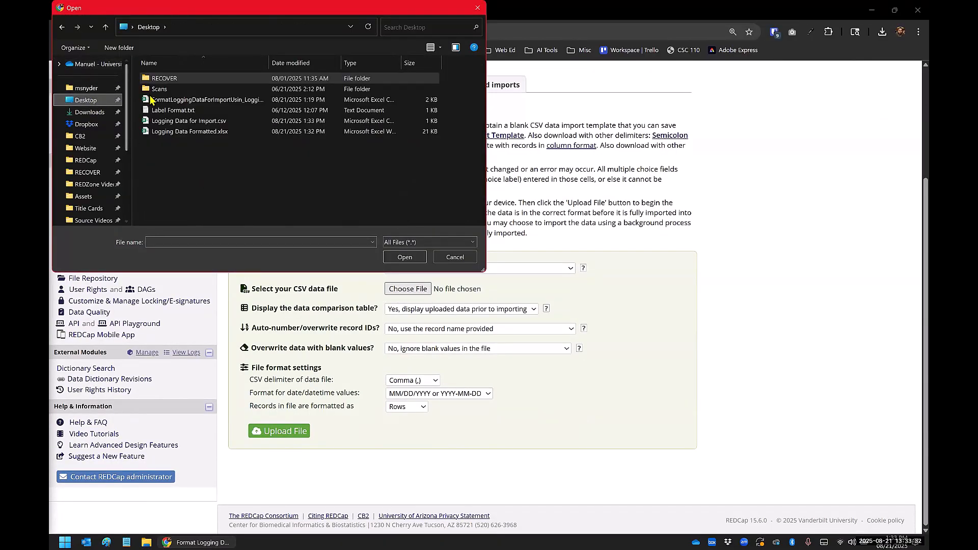
left_click(171, 121)
left_click(404, 257)
left_click(277, 431)
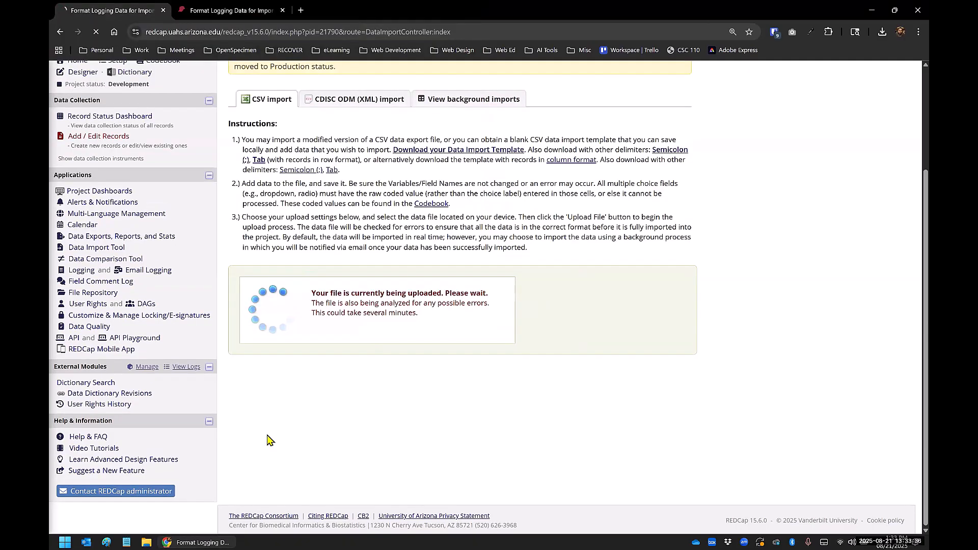
scroll(645, 317, "down", 2)
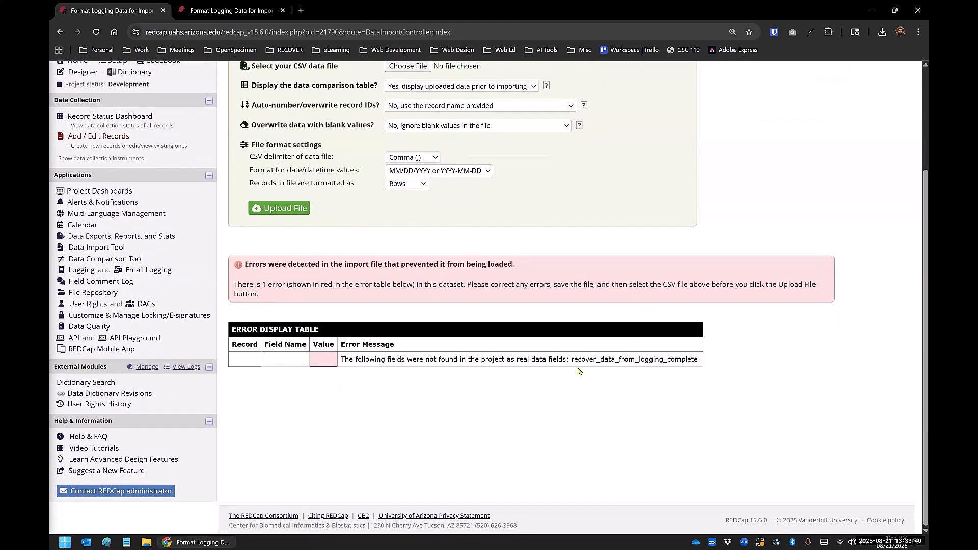
left_click_drag(571, 360, 664, 359)
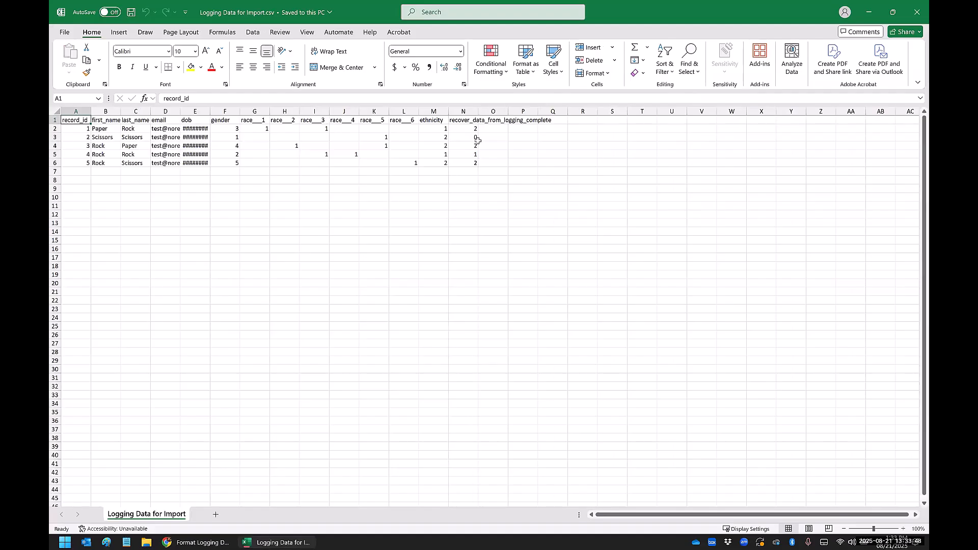
Step: Check the last column header in Logging Data for Import.csv, and copy the form name form_1 from the page address in REDCap's Online Designer
double_click(478, 111)
left_click(471, 119)
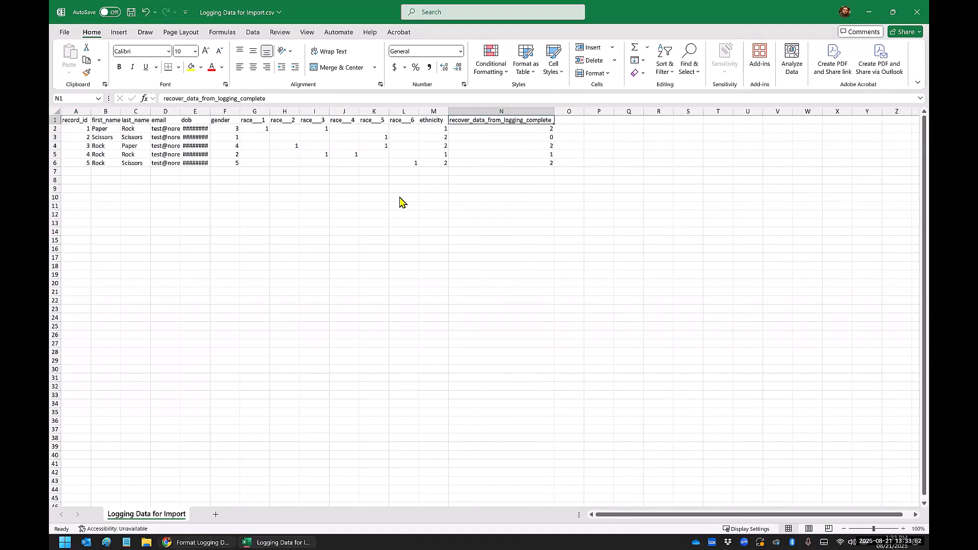
key("alt+Tab")
scroll(260, 138, "up", 5)
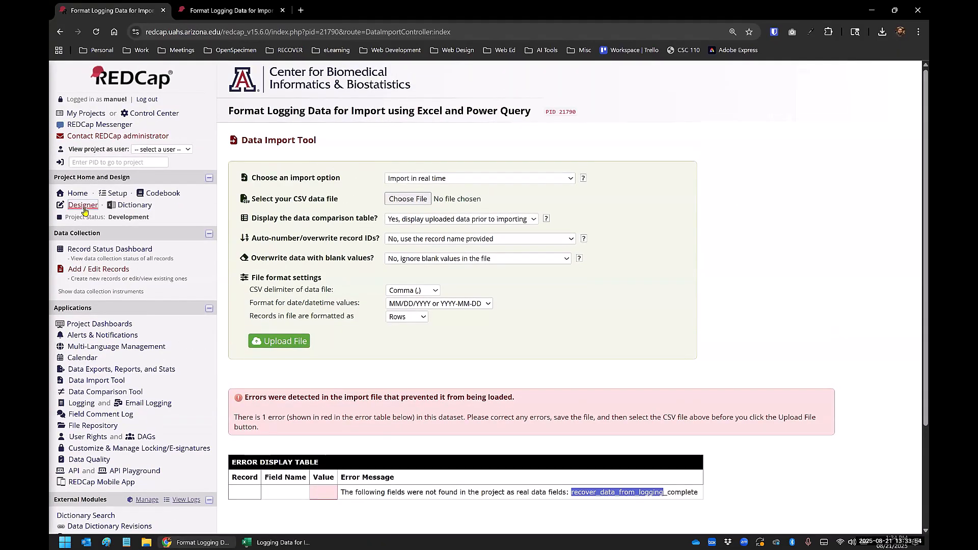
left_click(83, 205)
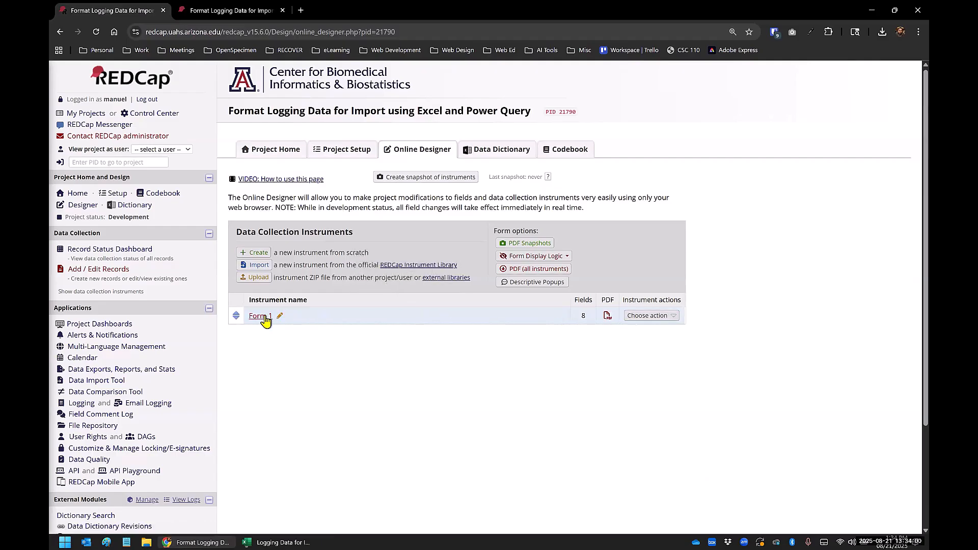
double_click(423, 32)
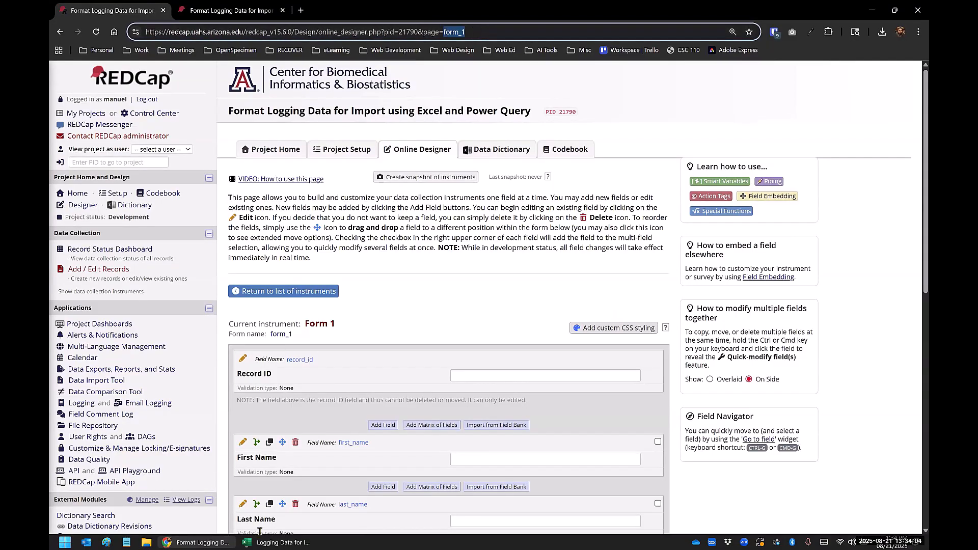
Step: In Logging Data for Import.csv, change the header in cell N1 to form_1_complete and save the file
left_click(273, 540)
left_click(474, 130)
left_click(478, 118)
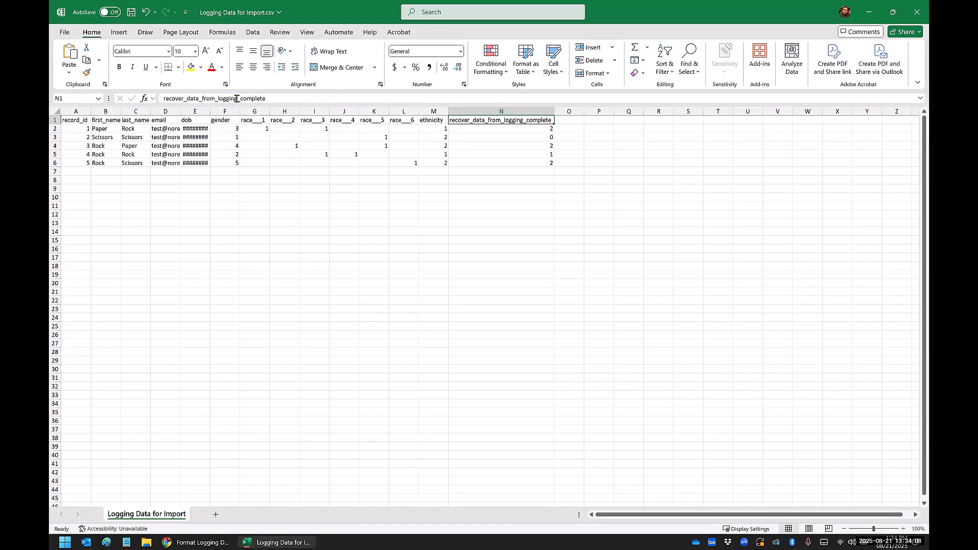
left_click_drag(238, 98, 141, 109)
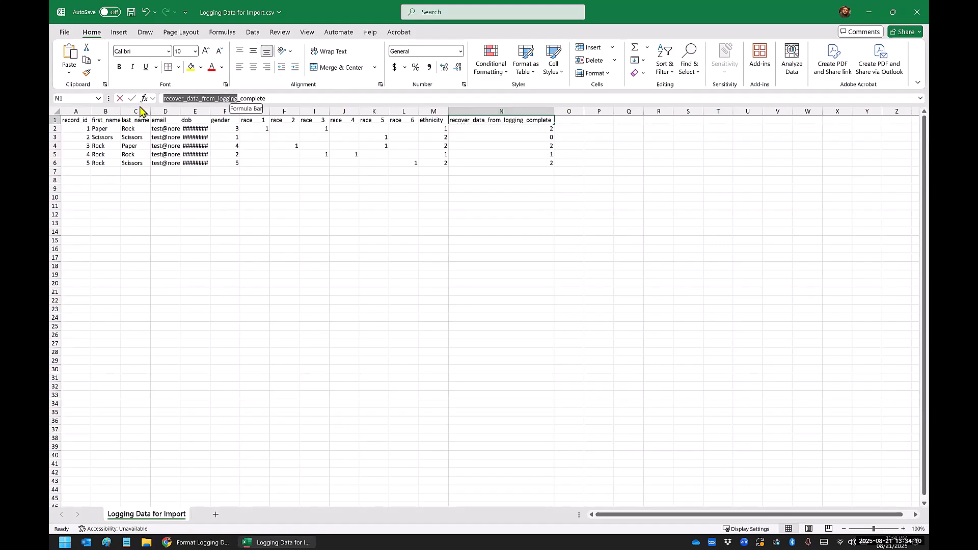
type("form_1")
left_click(348, 225)
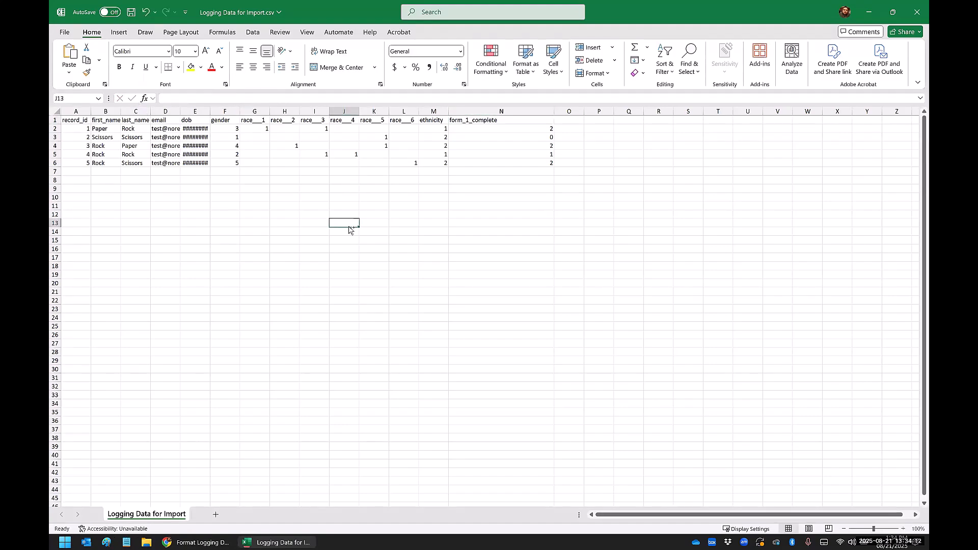
key("ctrl+s")
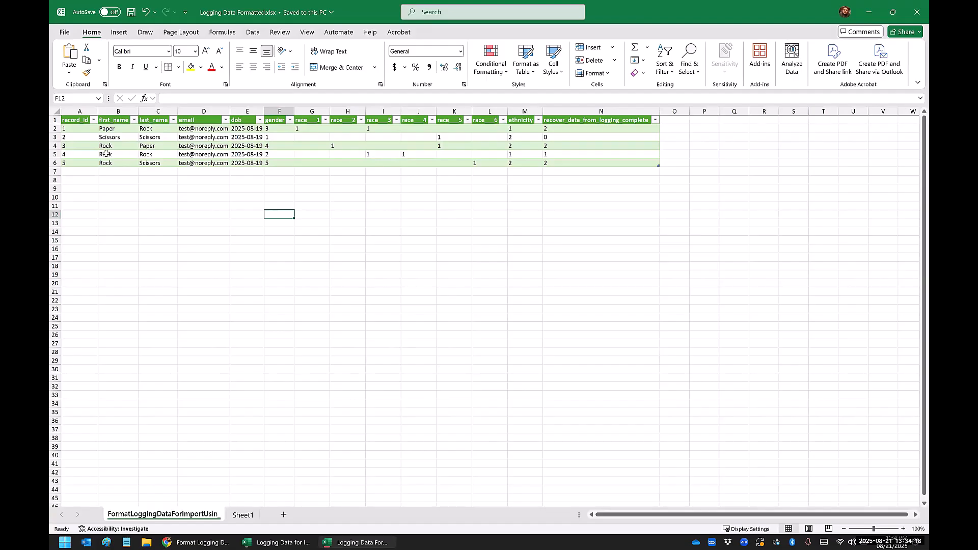
Step: In Logging Data Formatted.xlsx, replace record 1's first and last name with a placeholder name, save, and close the workbook
left_click(108, 128)
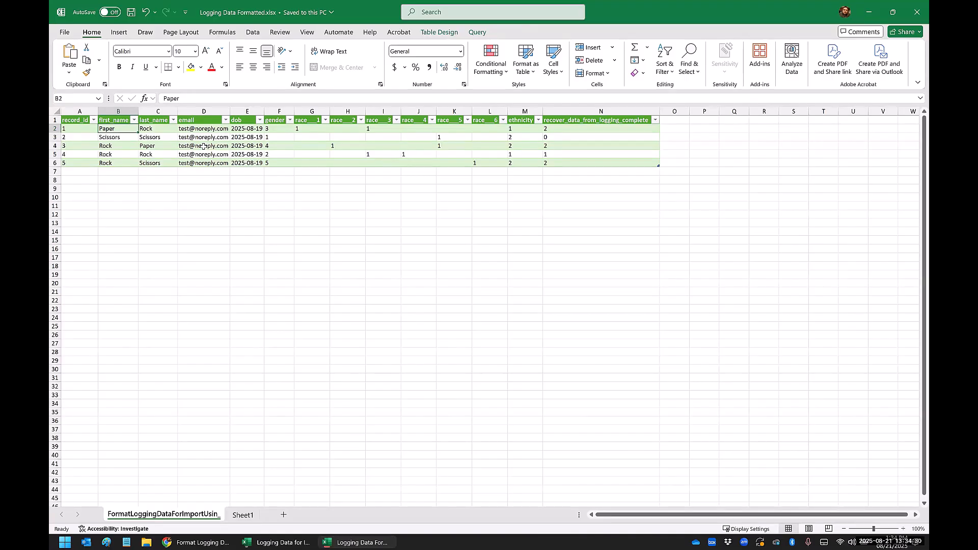
type("John")
key("Tab")
type("Doe")
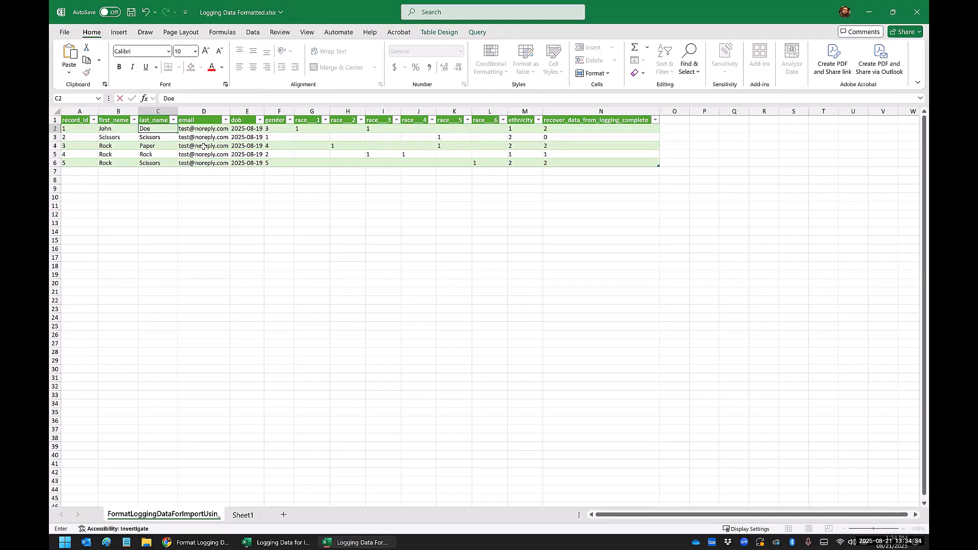
key("Tab")
key("ctrl+s")
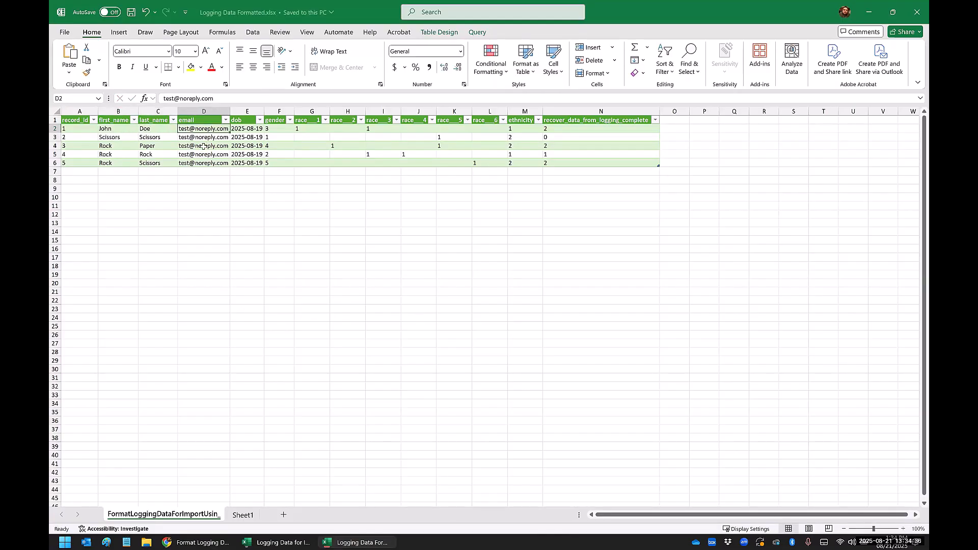
left_click(913, 12)
Step: Open the workbook's FormatLoggingDataForImportUsin query in Power Query Editor, check record 1's name values, and close and load it
left_click(247, 249)
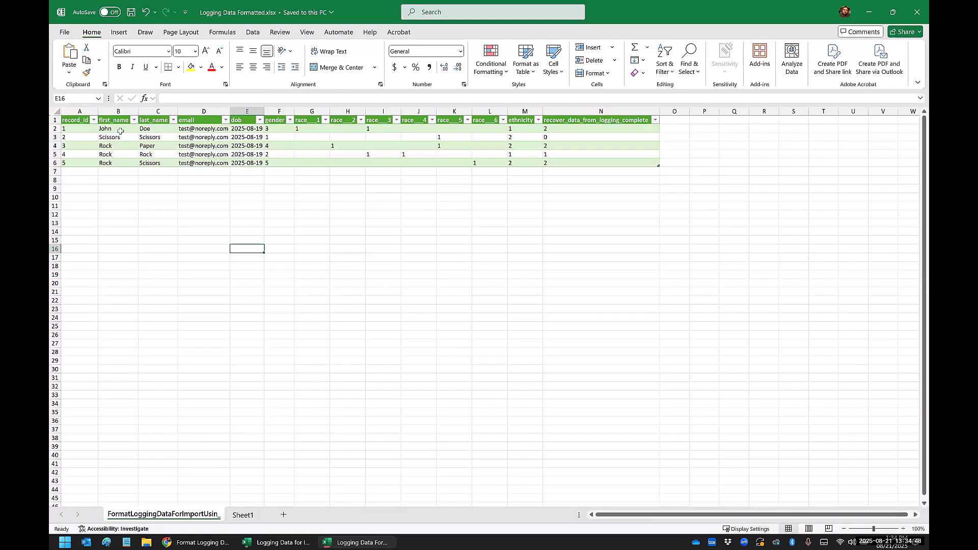
left_click(148, 205)
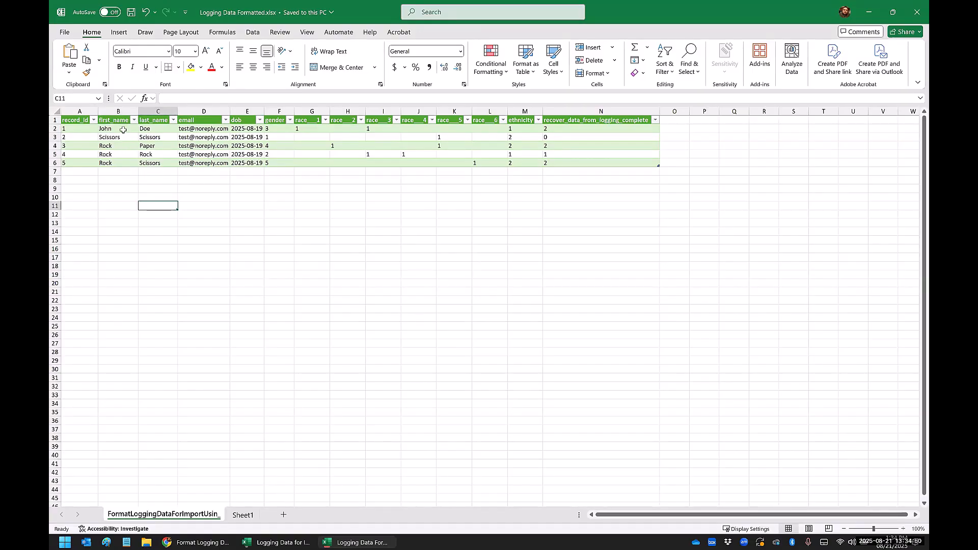
left_click(256, 34)
left_click(269, 46)
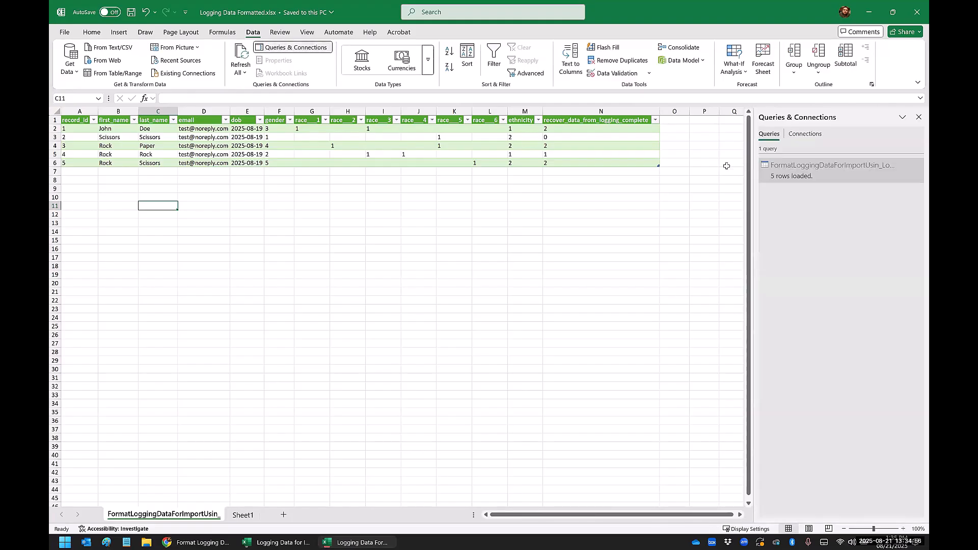
double_click(803, 180)
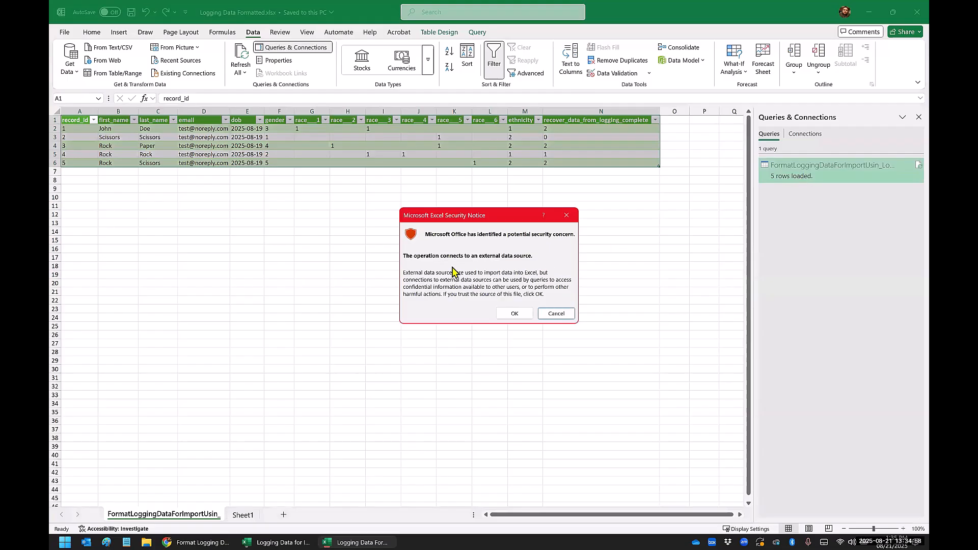
left_click(515, 314)
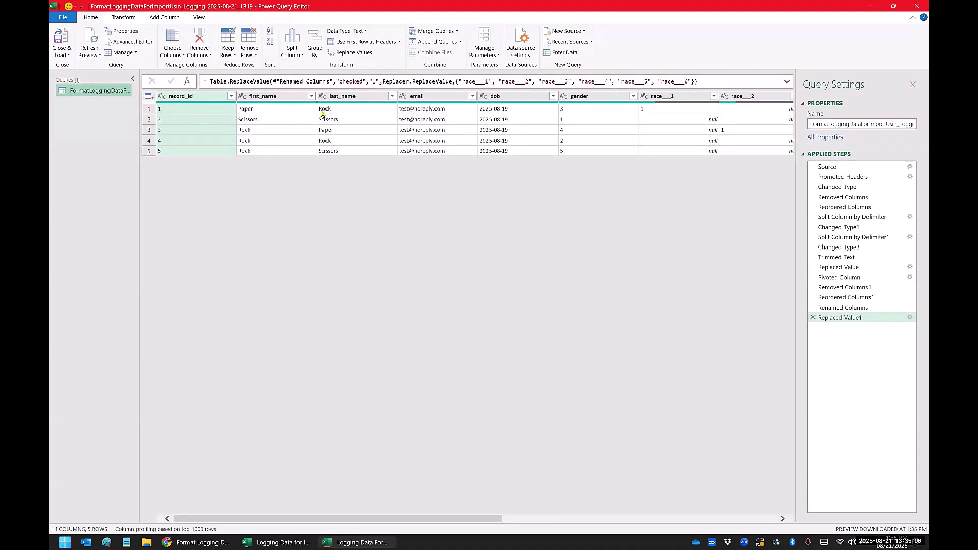
left_click(66, 54)
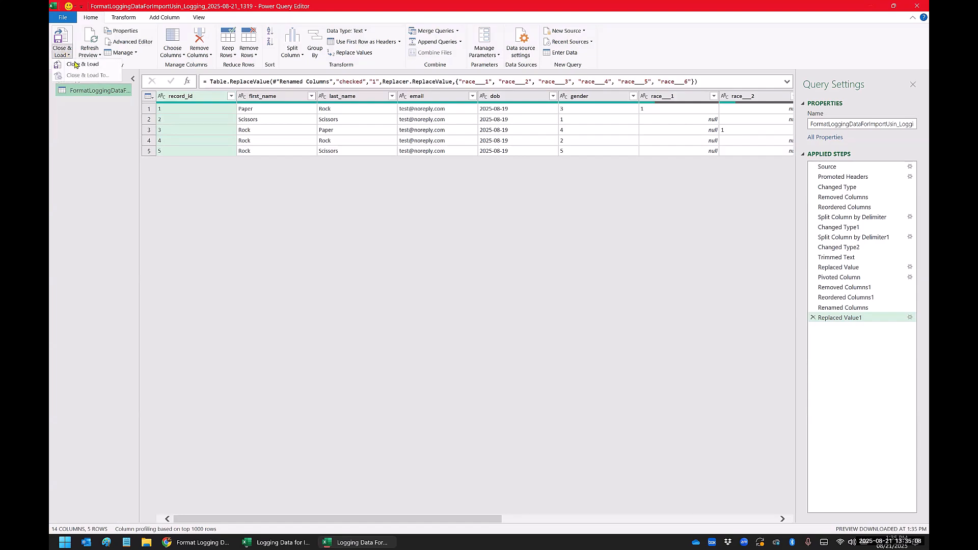
left_click(75, 64)
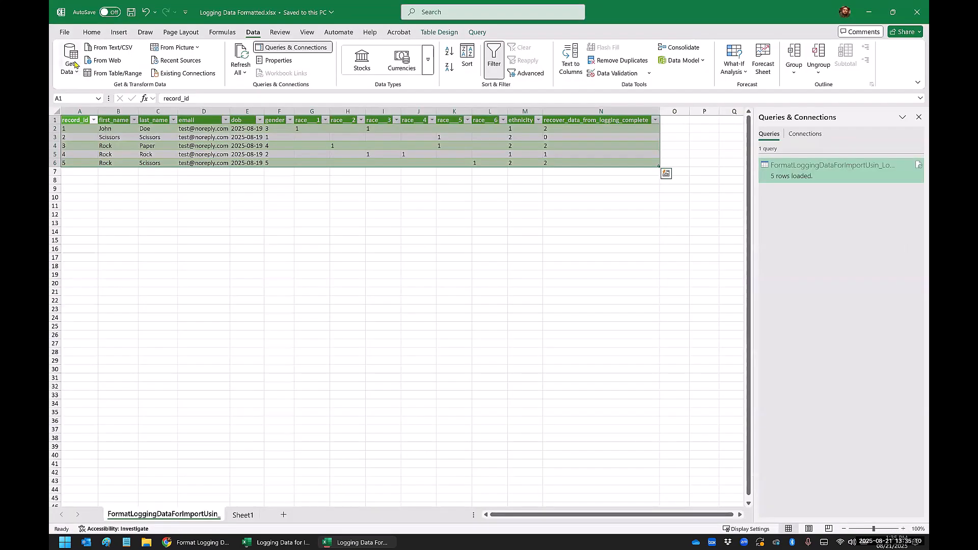
Step: Refresh the query data in Logging Data Formatted.xlsx, check record 1's first and last name, and close the workbook
left_click(162, 200)
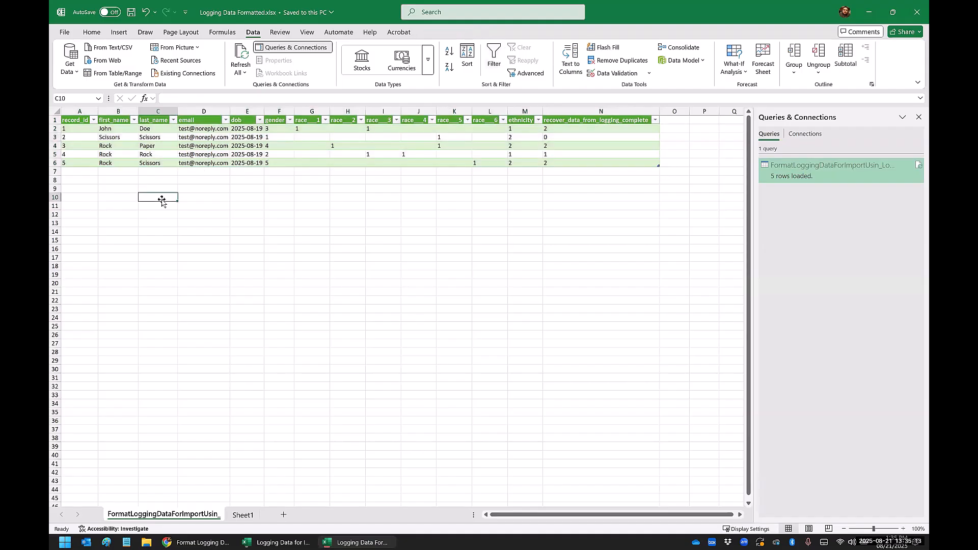
left_click(242, 73)
left_click(249, 87)
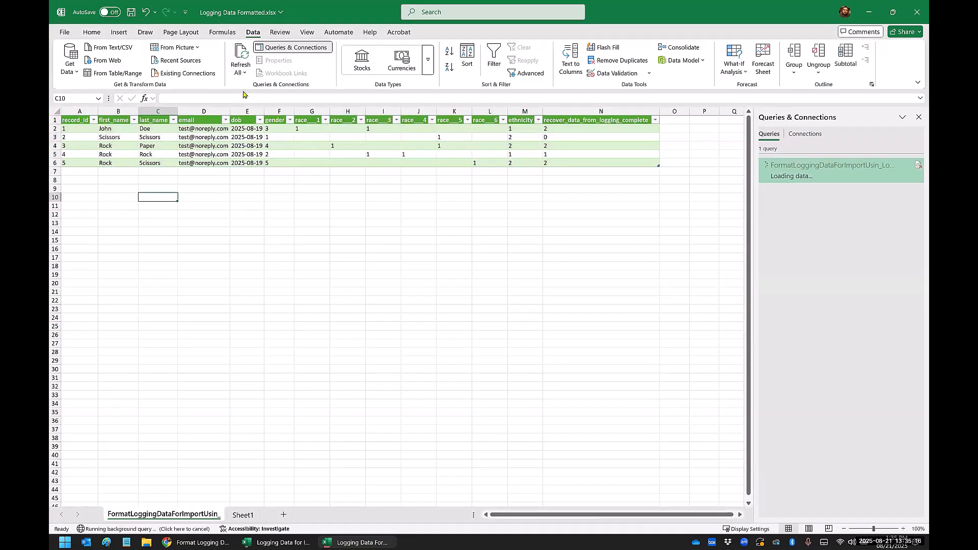
left_click_drag(127, 128, 161, 129)
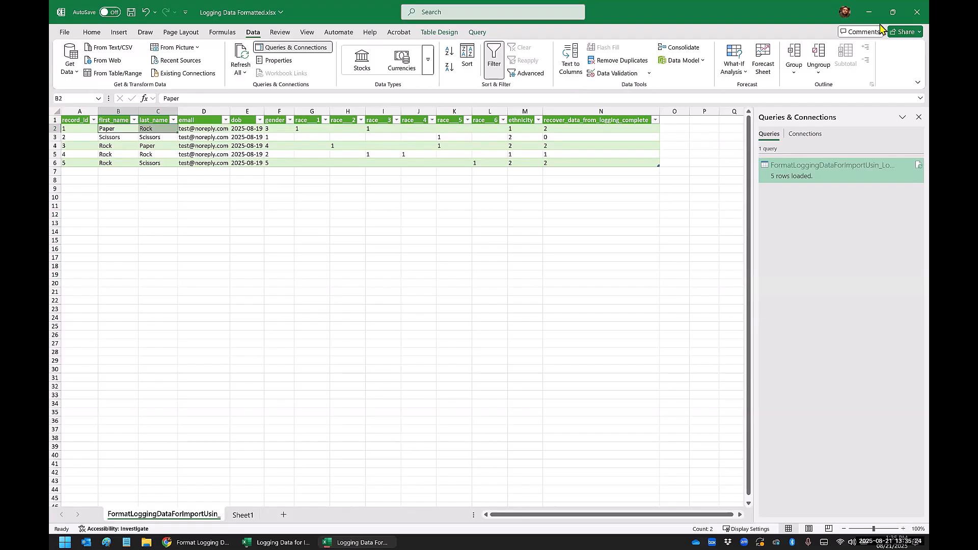
left_click(909, 18)
left_click(525, 409)
Step: In Logging Data for Import.csv, widen the dob column to fit its dates and narrow the form_1_complete column
left_click(154, 214)
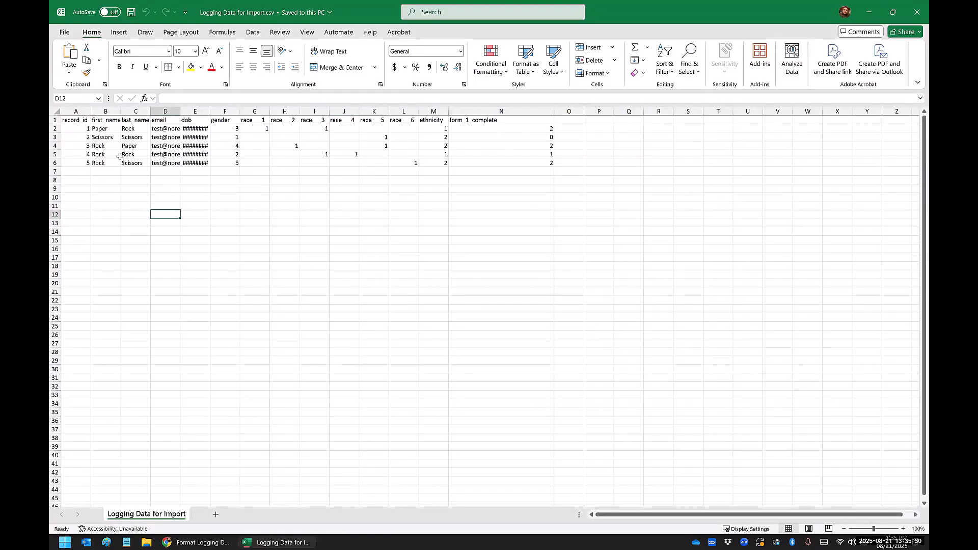
left_click(195, 214)
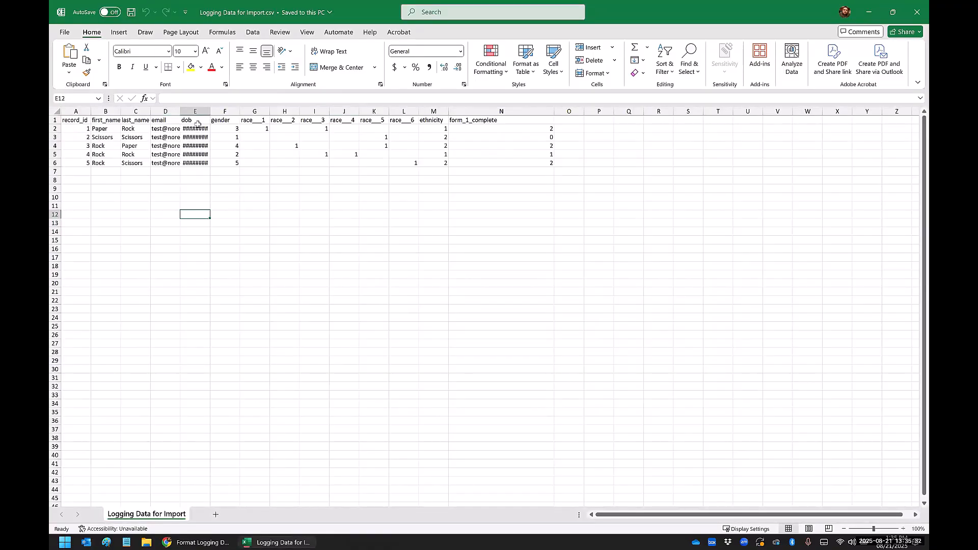
double_click(211, 112)
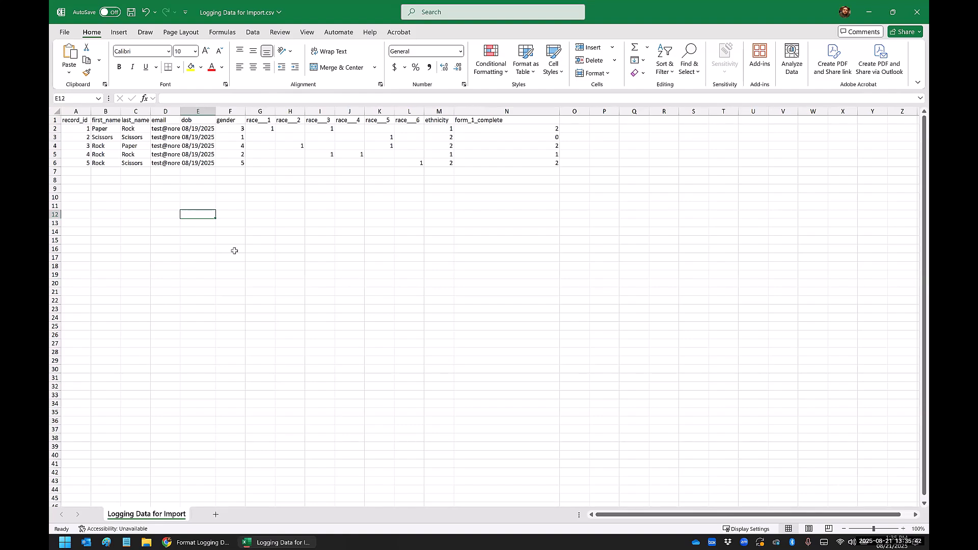
left_click_drag(561, 113, 505, 113)
left_click(467, 119)
left_click(126, 181)
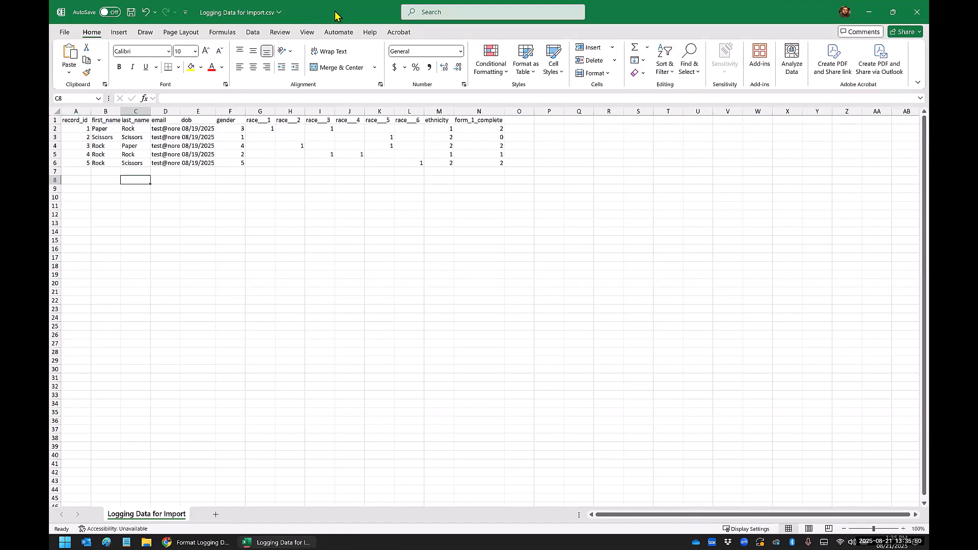
Step: Place the CSV beside REDCap's Codebook and compare its headers and coded values with the Form 1 fields
key("super+Right")
left_click(310, 23)
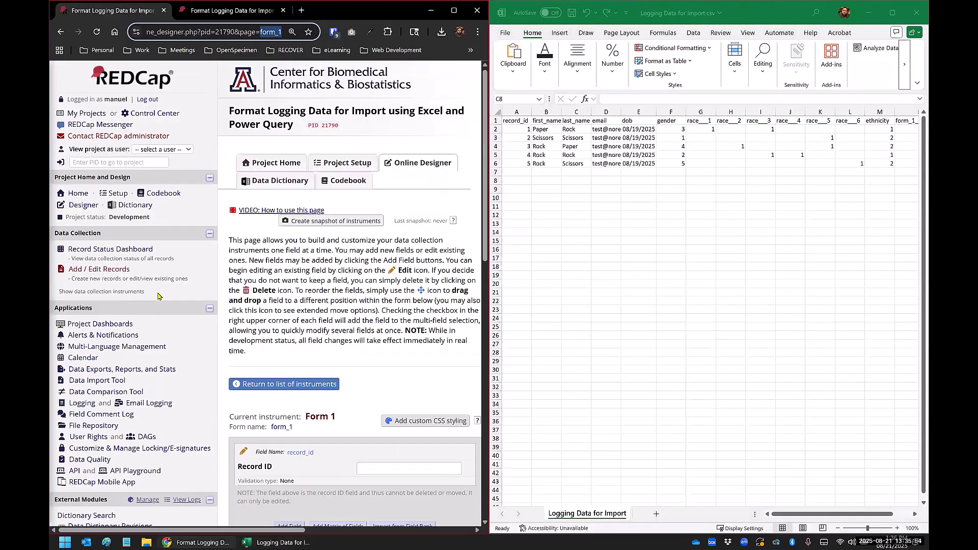
scroll(158, 296, "down", 5)
left_click(232, 11)
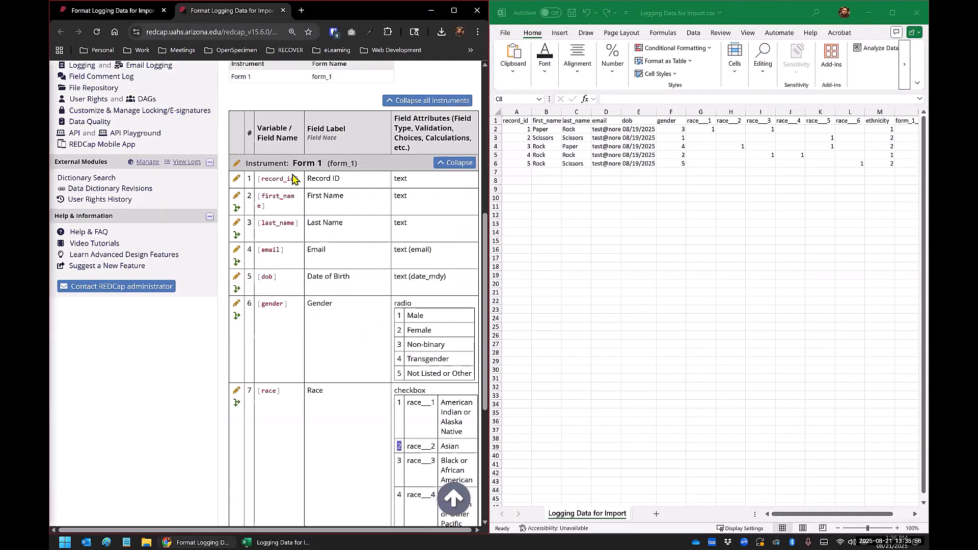
scroll(292, 179, "down", 1)
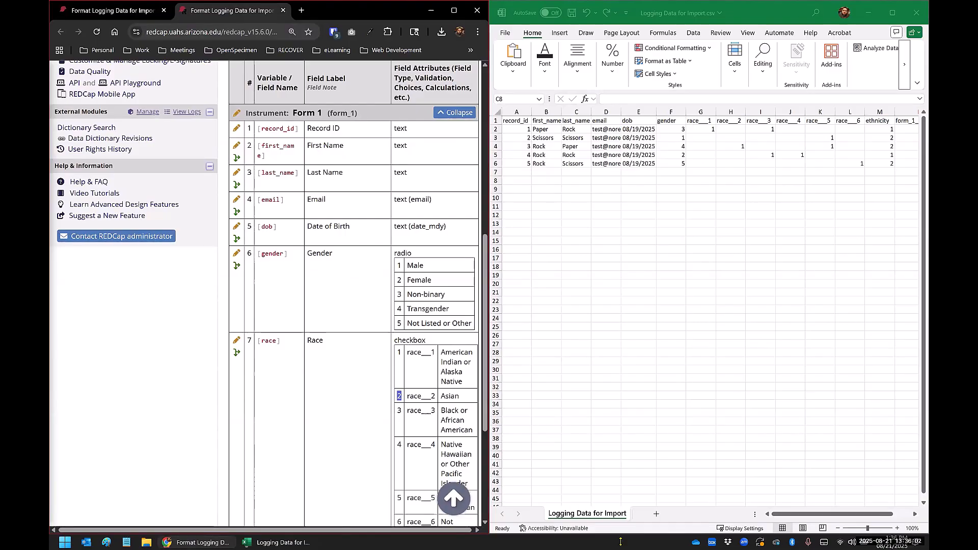
left_click(836, 514)
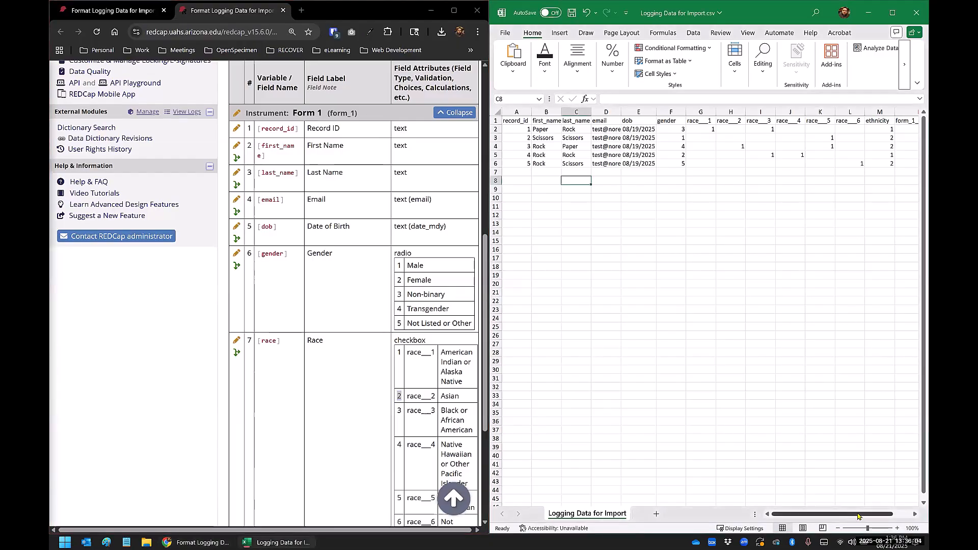
left_click_drag(859, 516, 876, 516)
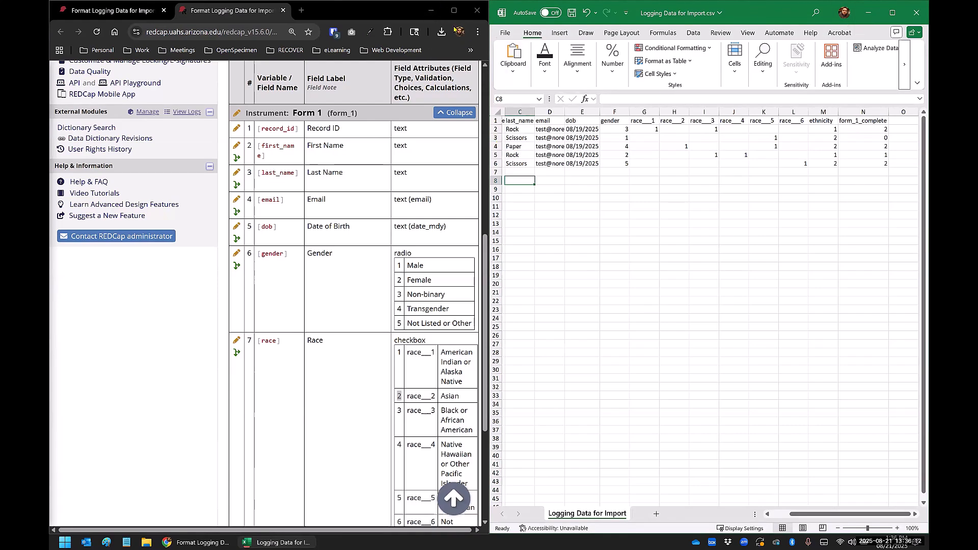
left_click(917, 16)
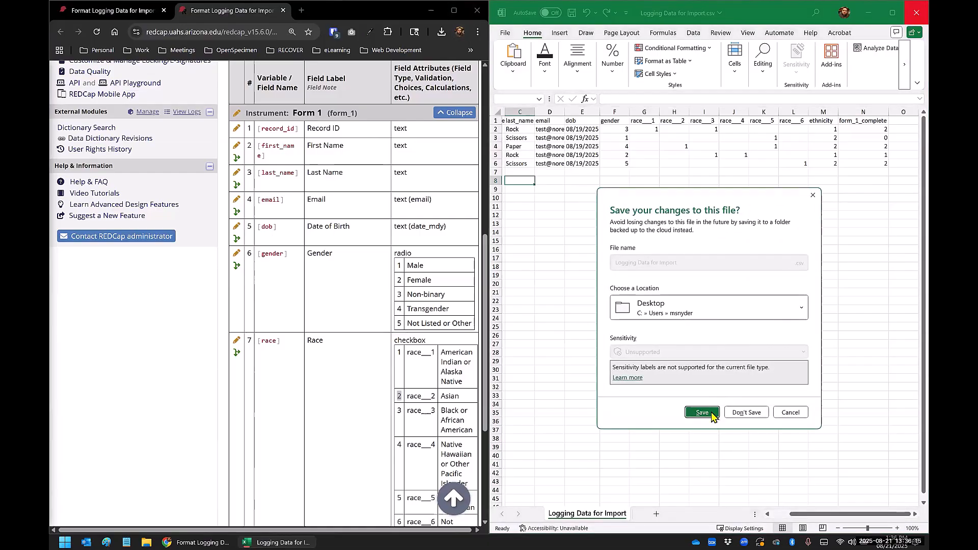
left_click(790, 412)
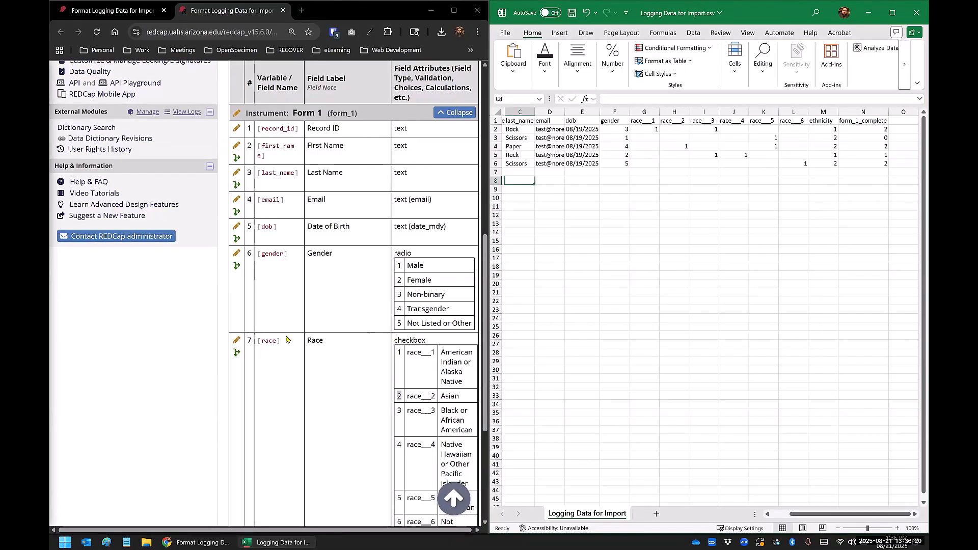
left_click(454, 10)
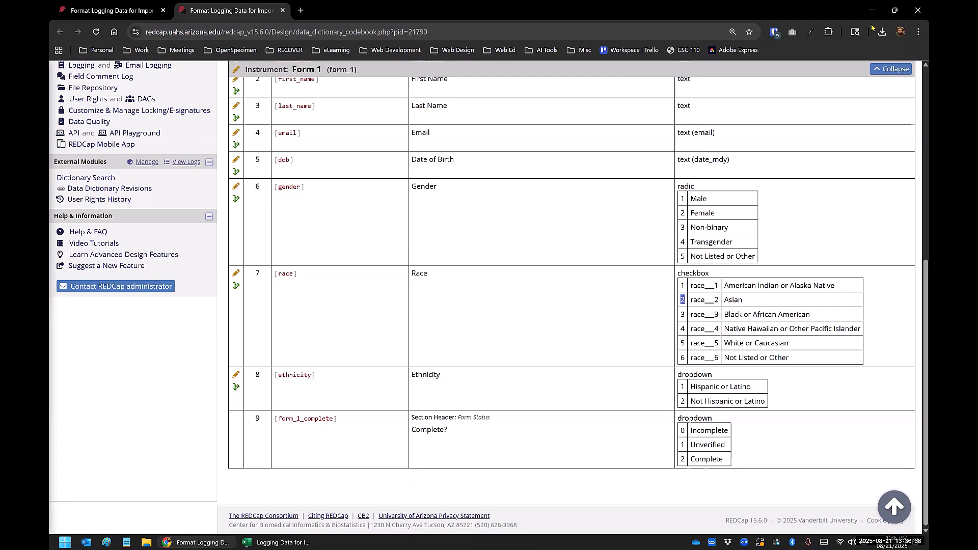
Step: Close Logging Data for Import.csv, saving its changes
left_click(299, 542)
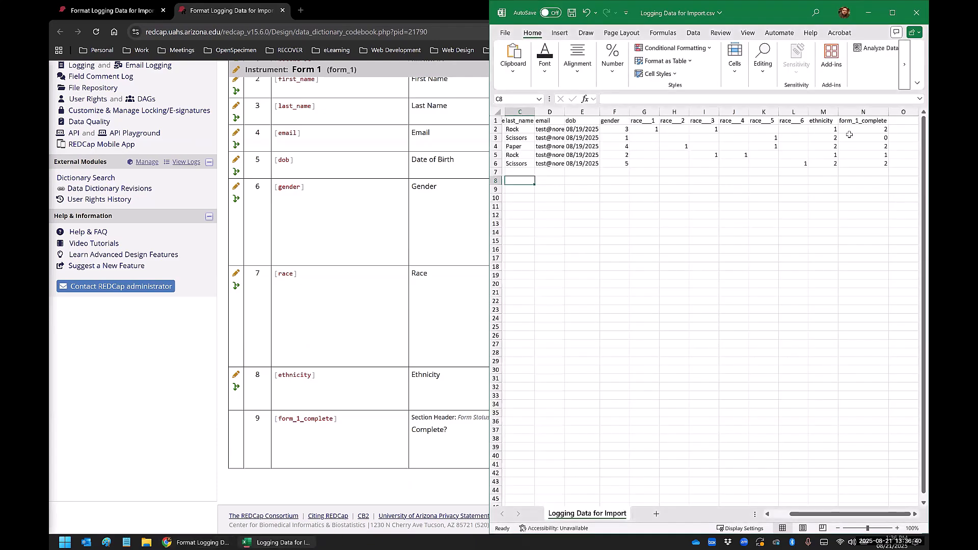
left_click(917, 10)
left_click(704, 413)
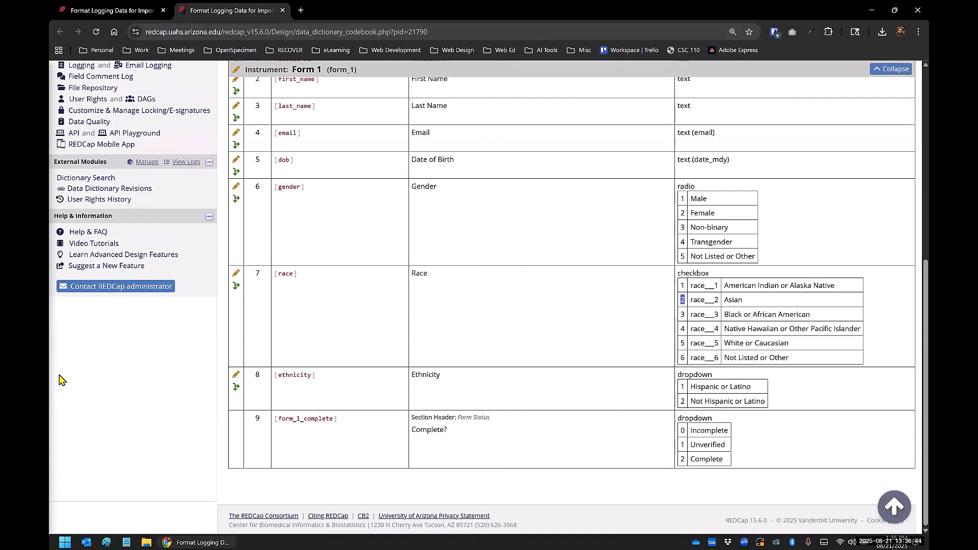
Step: Upload Logging Data for Import.csv from the Desktop in REDCap's Data Import Tool with the default import settings
scroll(186, 63, "up", 5)
left_click(122, 11)
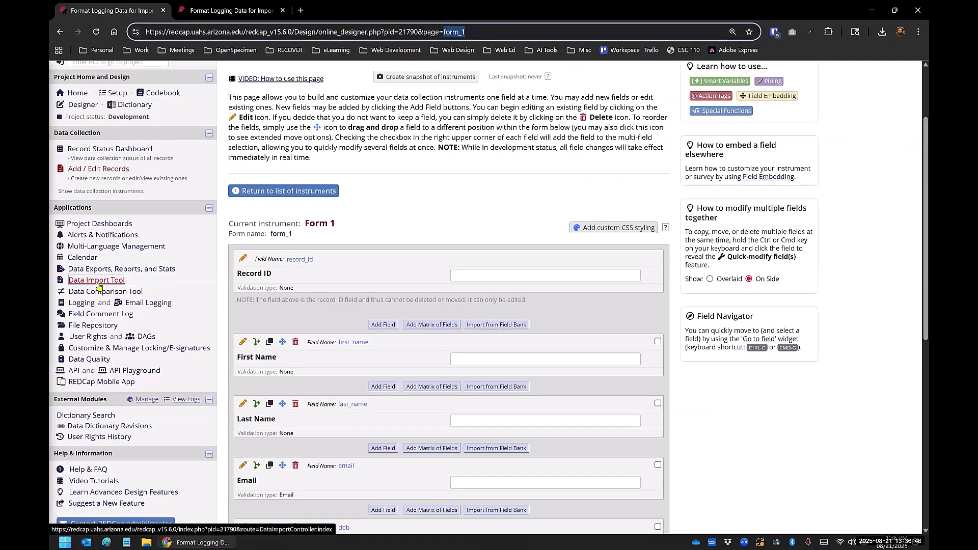
left_click(95, 281)
scroll(325, 297, "down", 3)
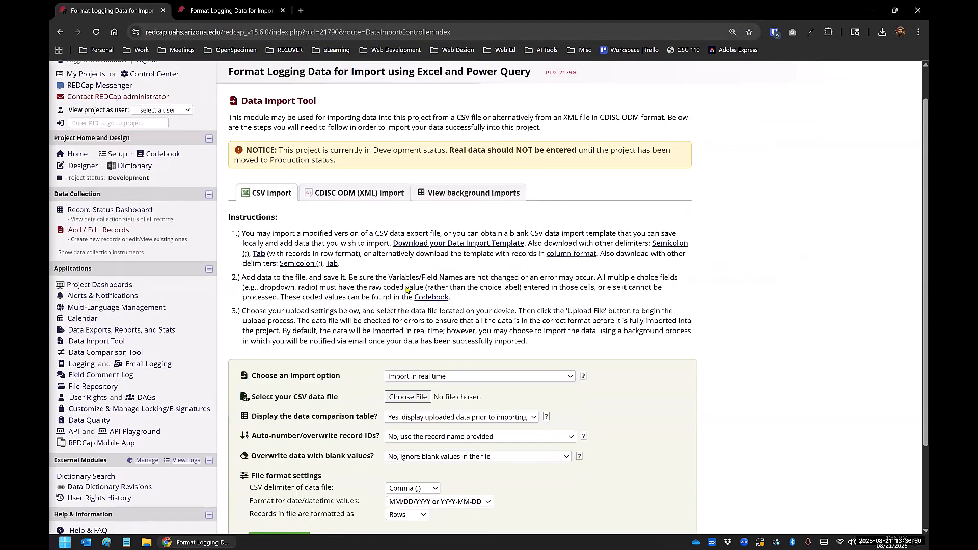
left_click(408, 289)
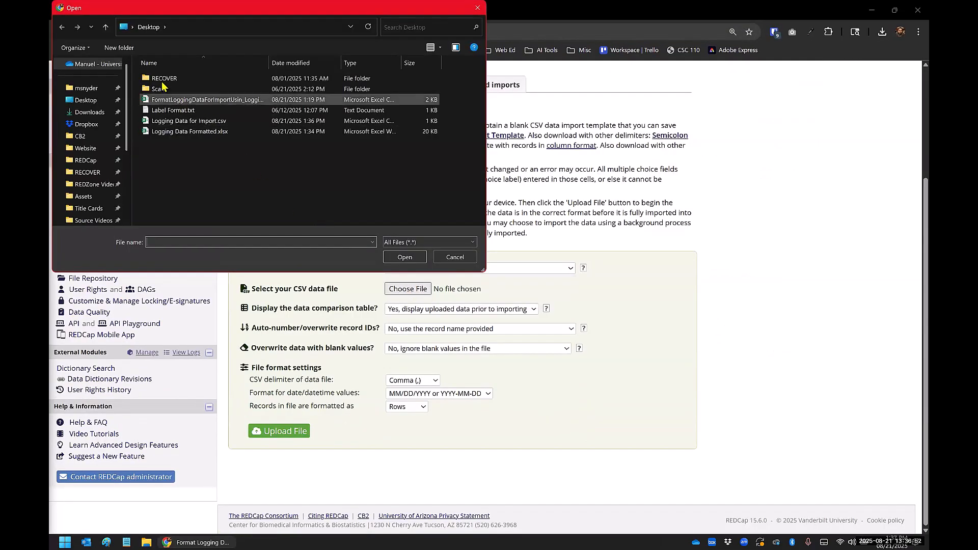
left_click(203, 121)
left_click(404, 257)
left_click(283, 432)
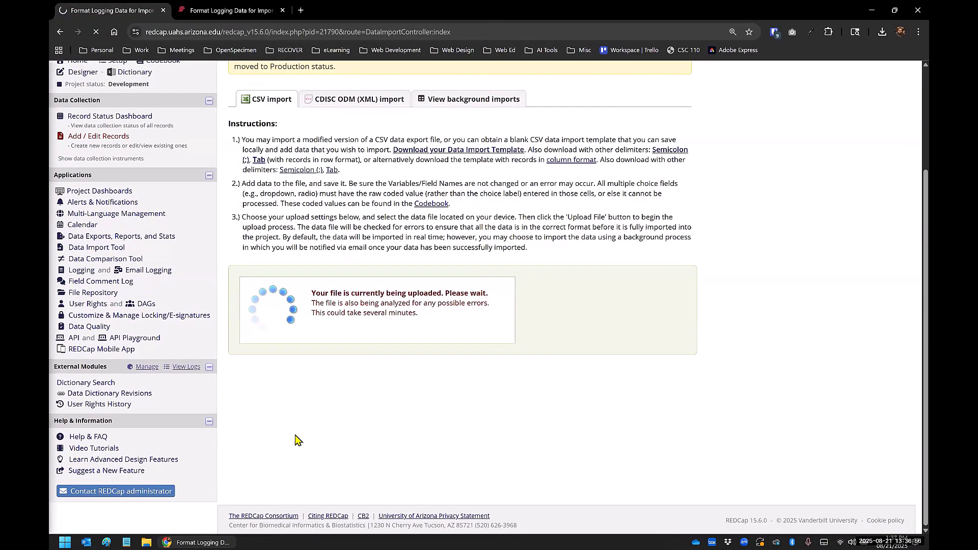
Step: Review the uploaded records in the Data Display Table and import the data into the project
scroll(297, 439, "down", 5)
scroll(296, 440, "down", 2)
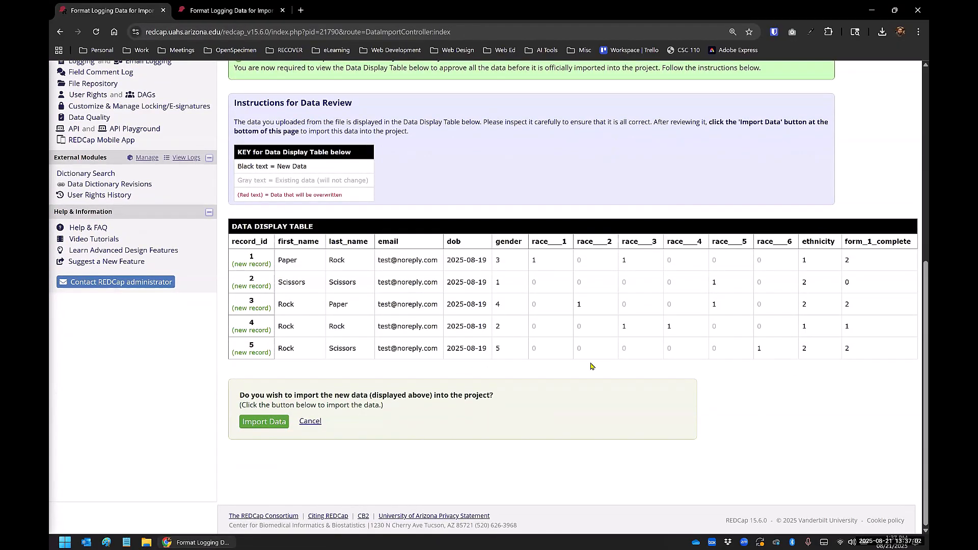
left_click(277, 424)
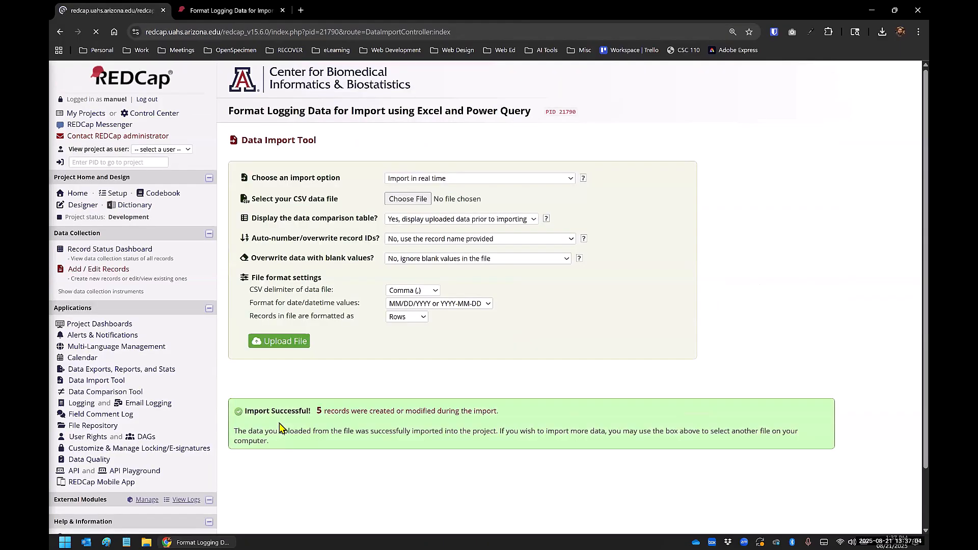
Step: Check the imported records in the Record Status Dashboard and examine record 1's Form 1 field values
left_click(113, 249)
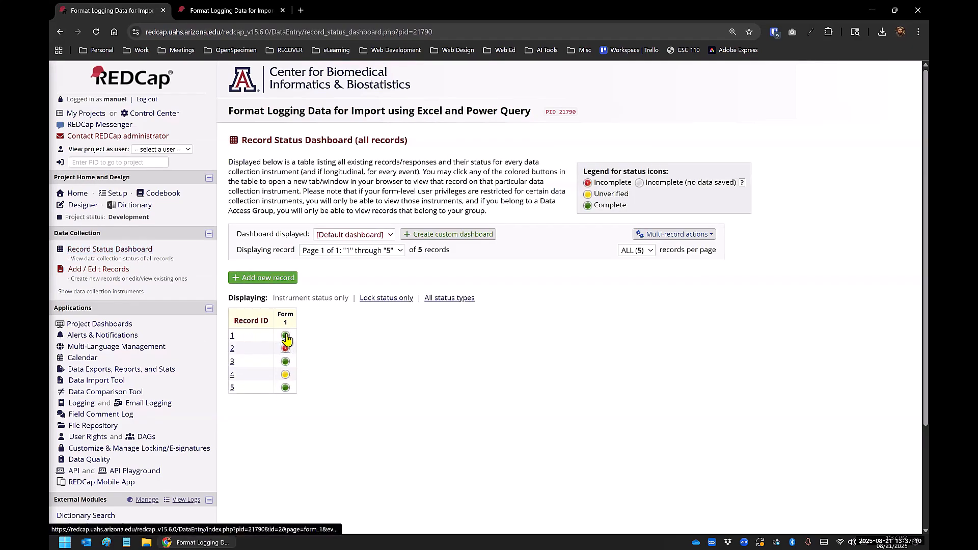
left_click(285, 337)
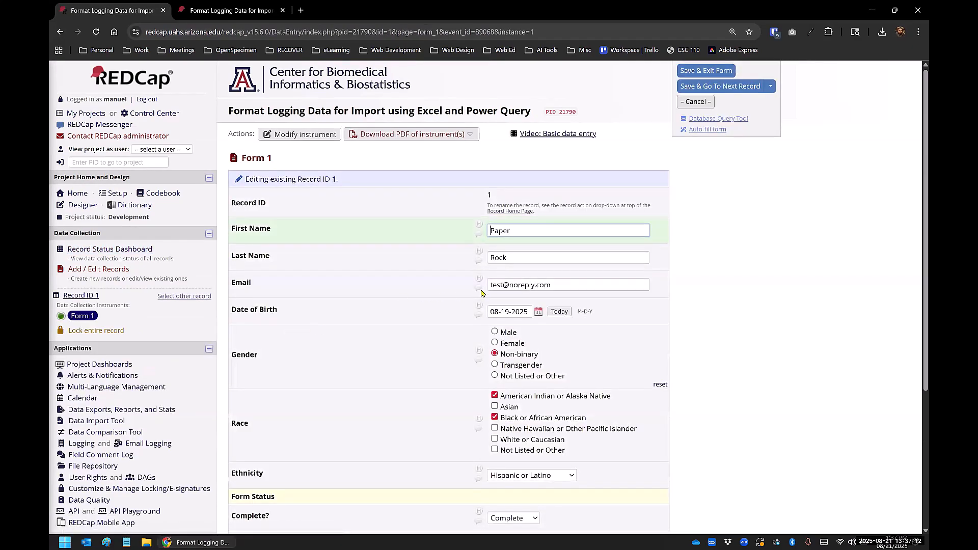
scroll(520, 325, "down", 2)
scroll(546, 357, "down", 1)
scroll(544, 356, "up", 3)
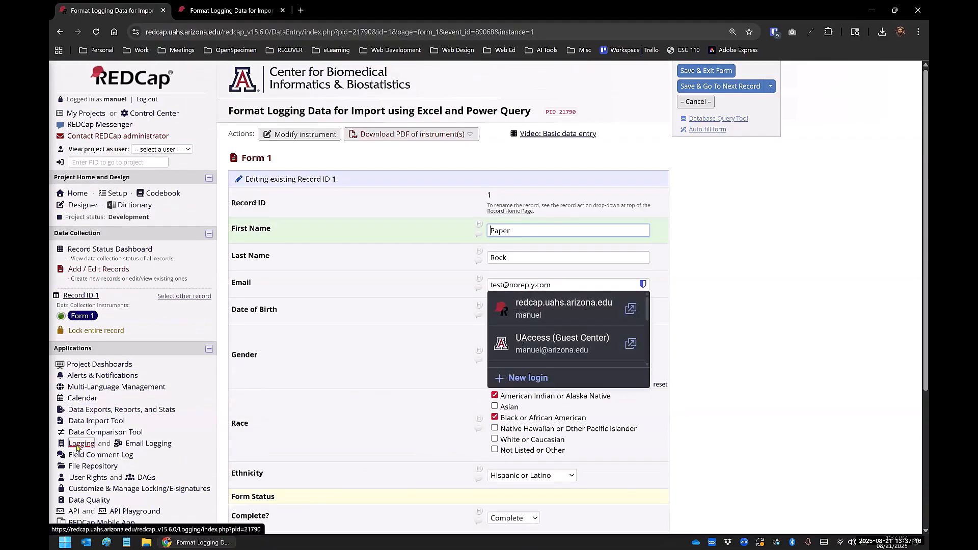
Step: Open the project's Logging page and examine the entries for the imported records
left_click(79, 445)
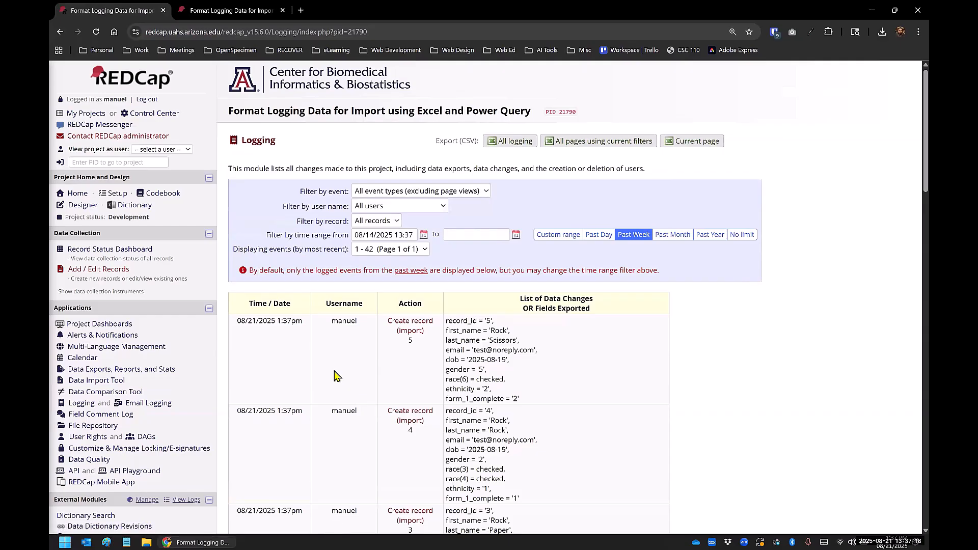
scroll(374, 350, "down", 1)
scroll(374, 350, "down", 3)
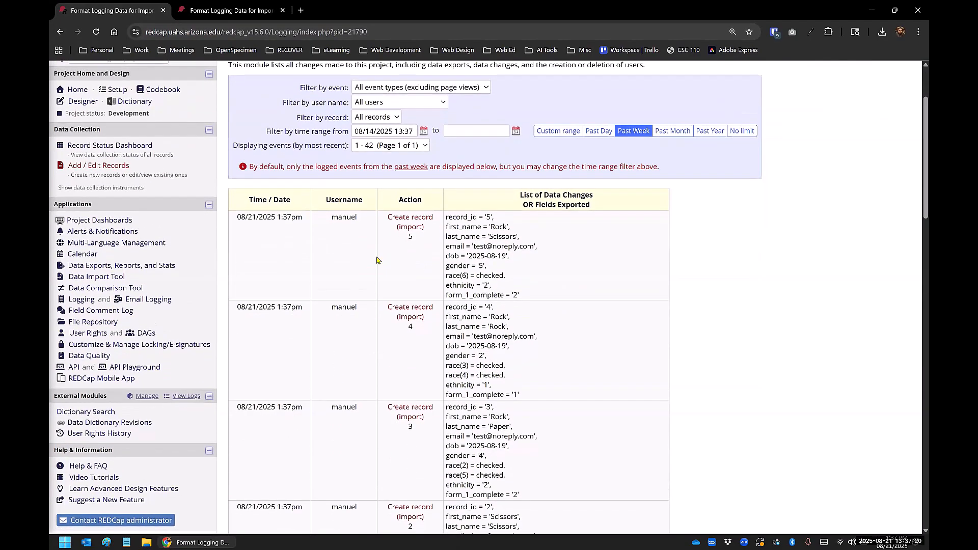
Step: Compare the new record-creation entries in the log with the earlier delete, export and import entries
scroll(410, 150, "down", 9)
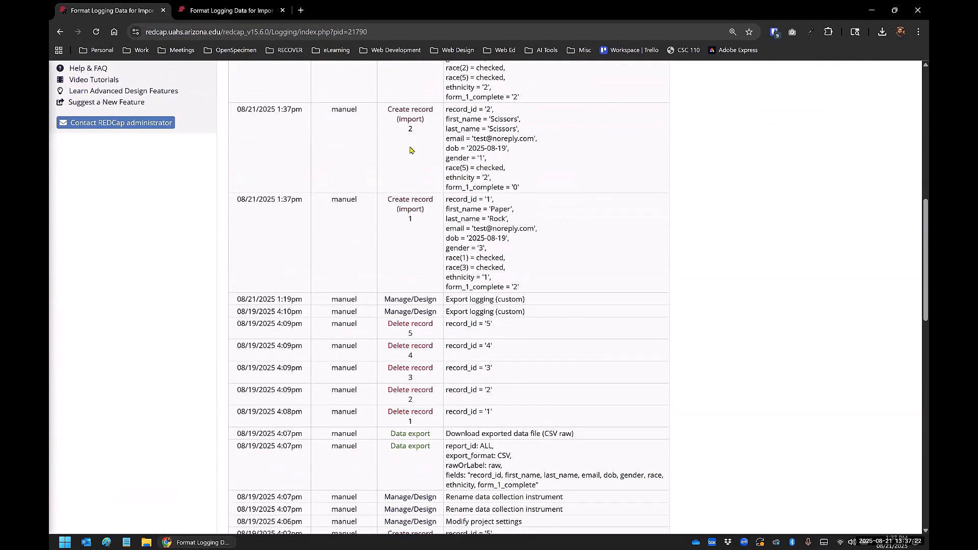
scroll(410, 147, "down", 6)
scroll(411, 148, "up", 15)
scroll(411, 149, "up", 4)
scroll(409, 168, "down", 3)
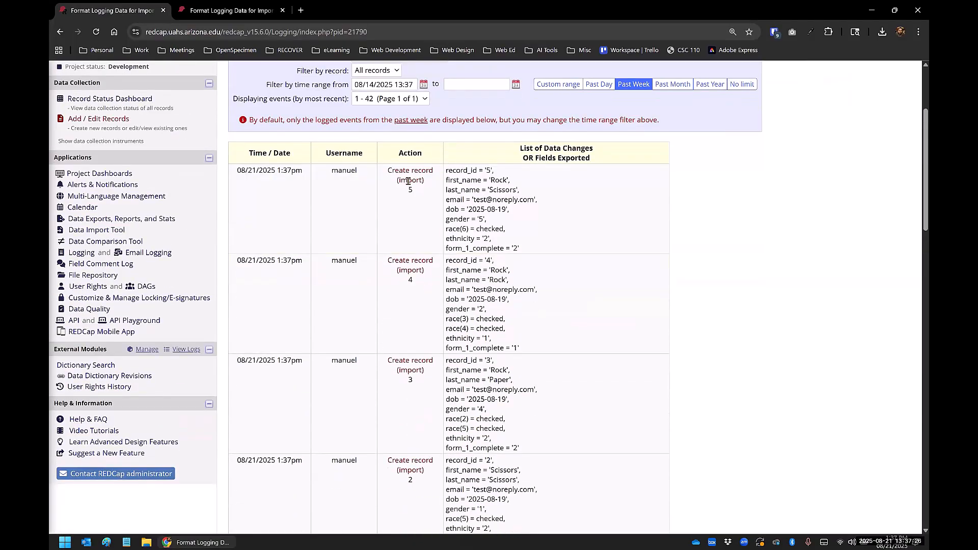
scroll(377, 231, "down", 14)
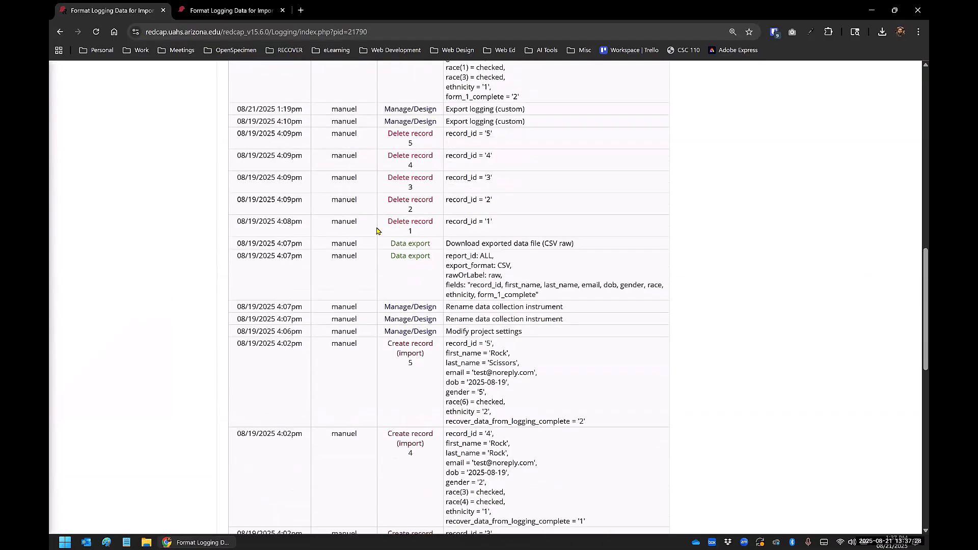
scroll(421, 194, "down", 6)
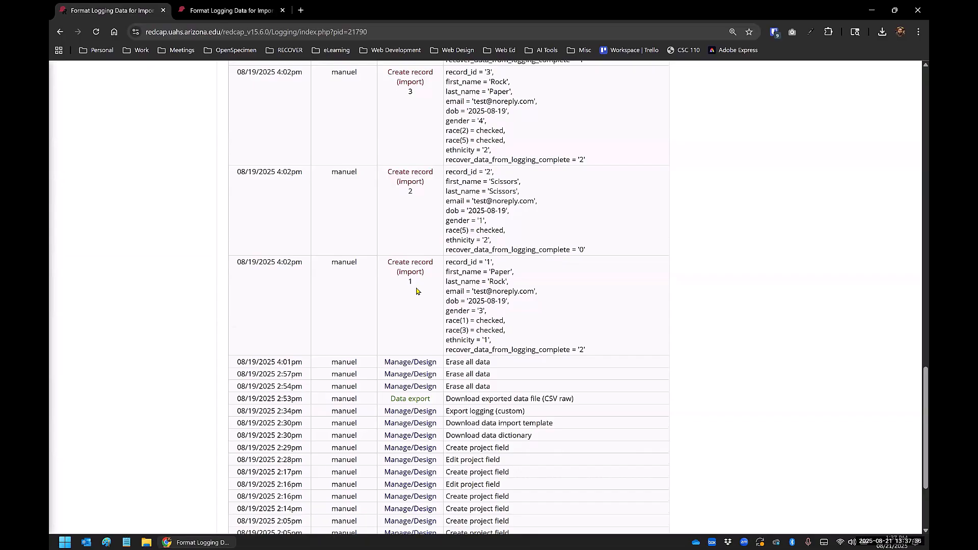
scroll(416, 291, "up", 20)
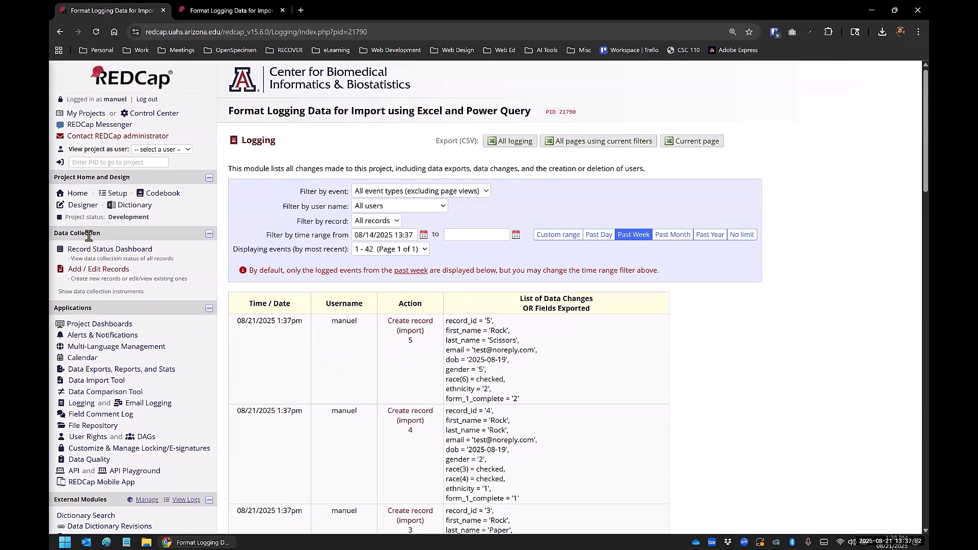
Step: Open record 5 from the Record Status Dashboard and delete the entire record with all its forms
left_click(118, 253)
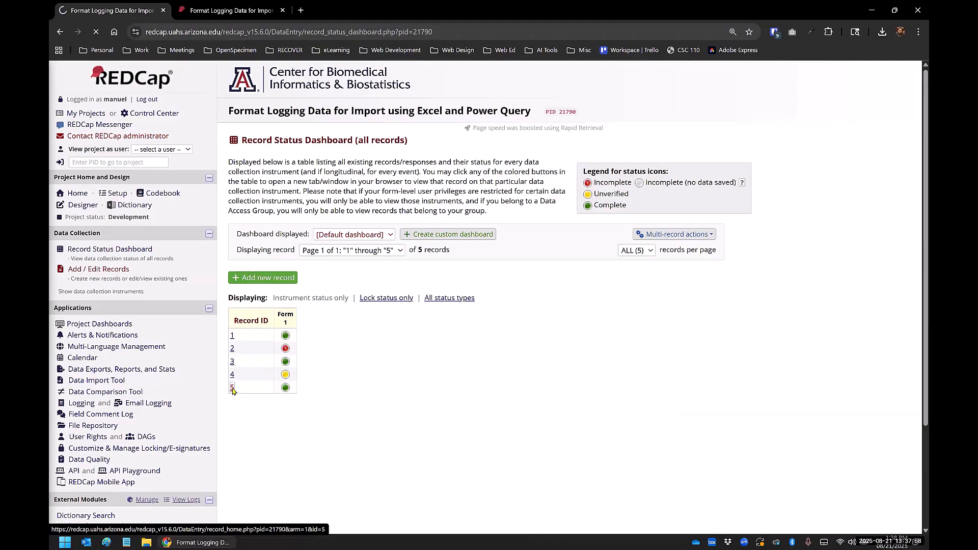
left_click(270, 201)
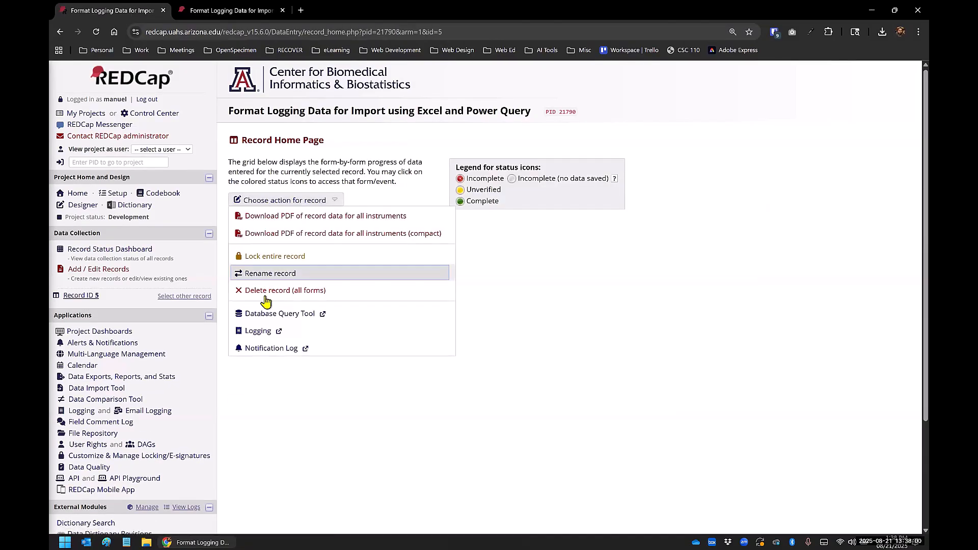
left_click(265, 290)
left_click(564, 336)
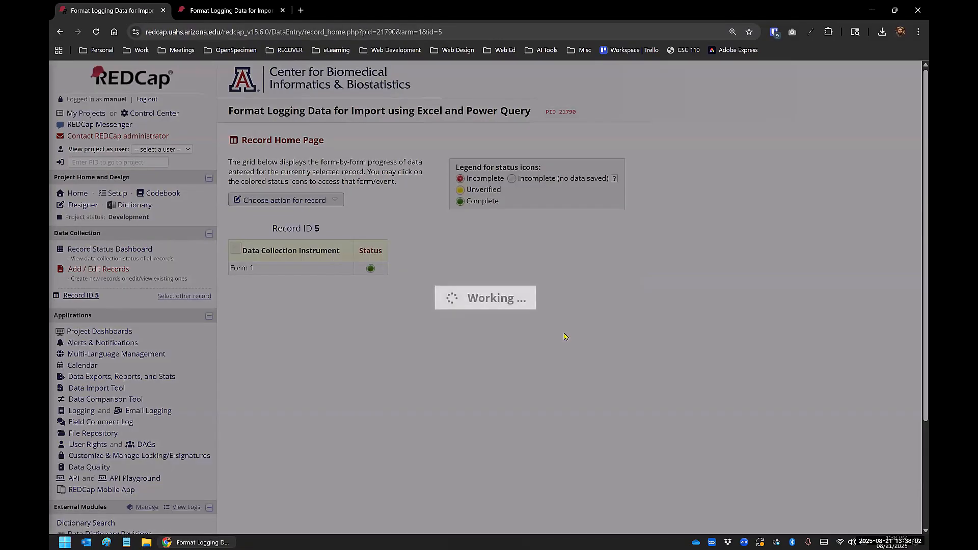
left_click(581, 327)
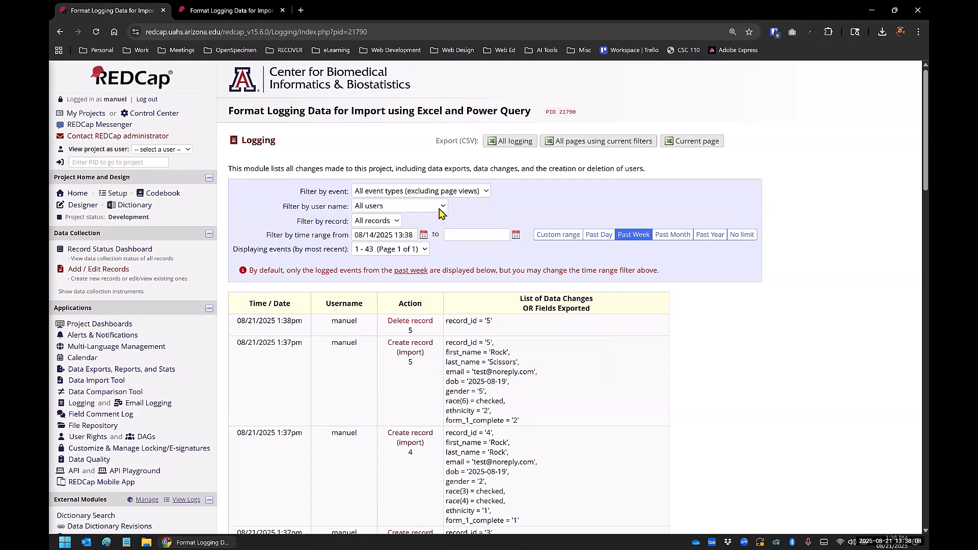
Step: Check the log's record filter options and examine the creation and deletion entries for the deleted record 5
left_click(396, 222)
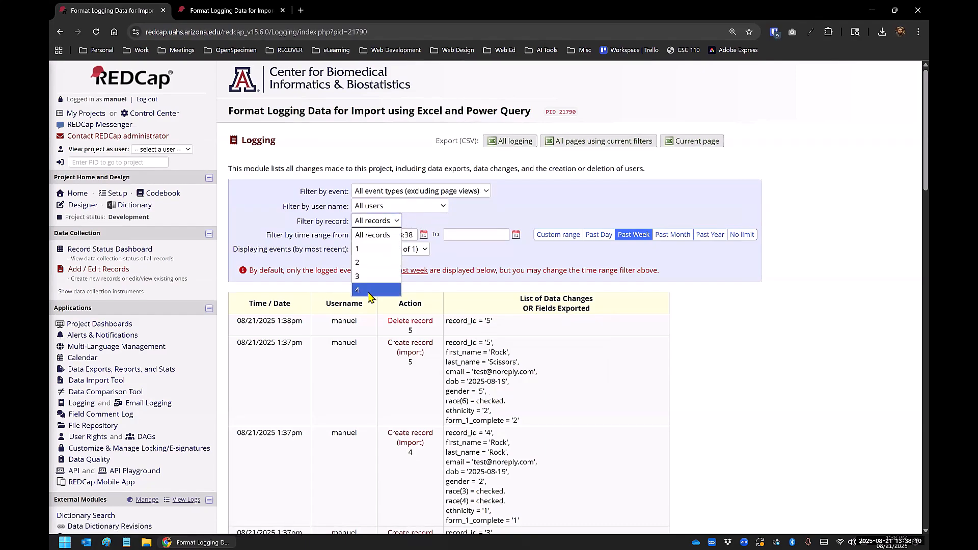
left_click(756, 317)
scroll(405, 323, "down", 1)
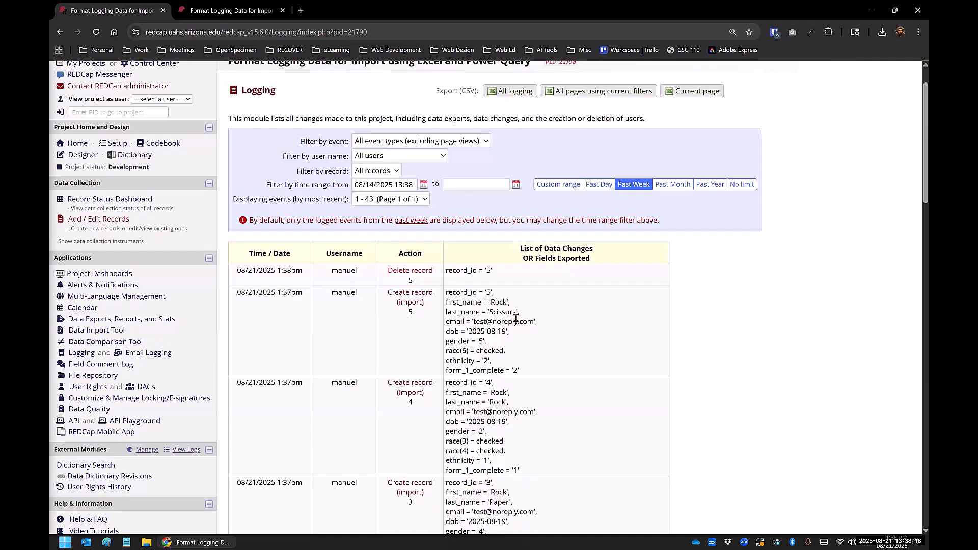
scroll(515, 318, "down", 15)
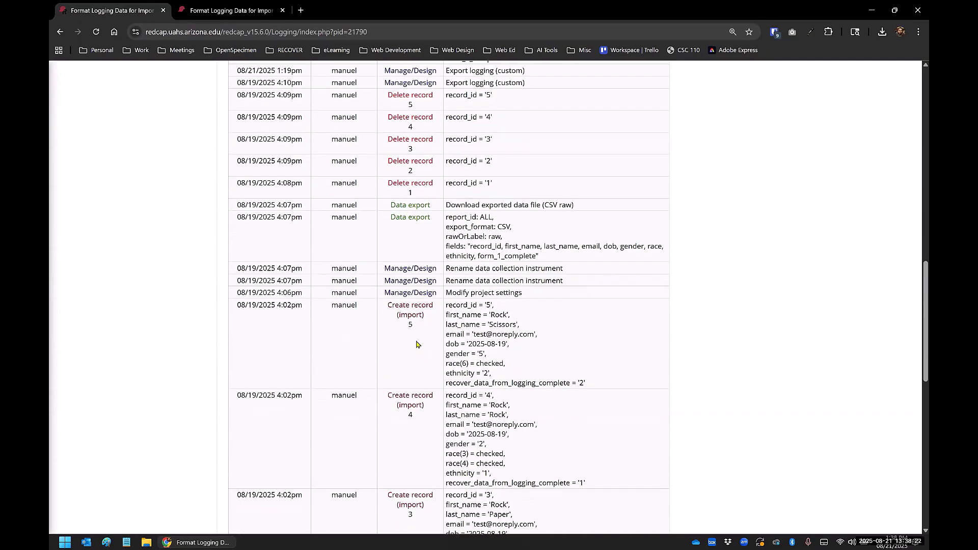
scroll(409, 250, "up", 2)
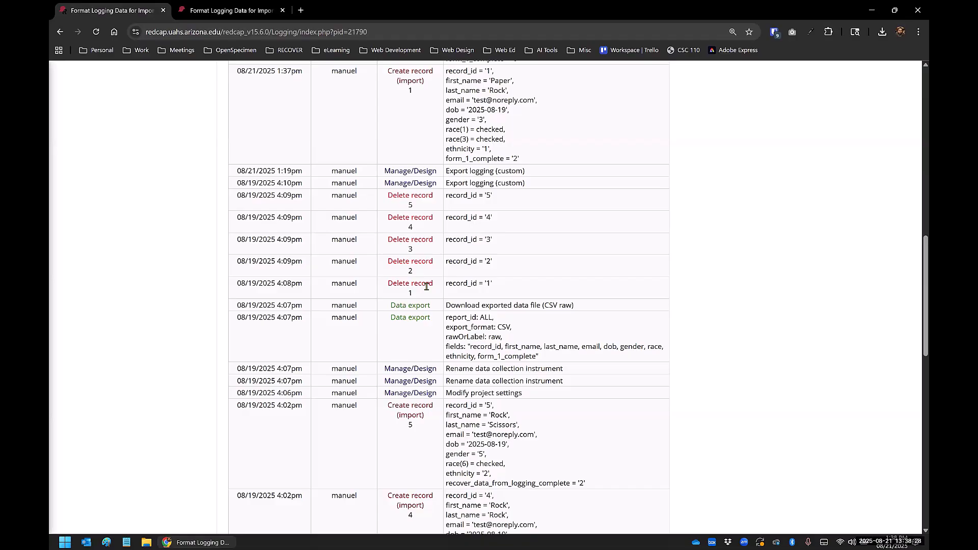
scroll(426, 287, "up", 13)
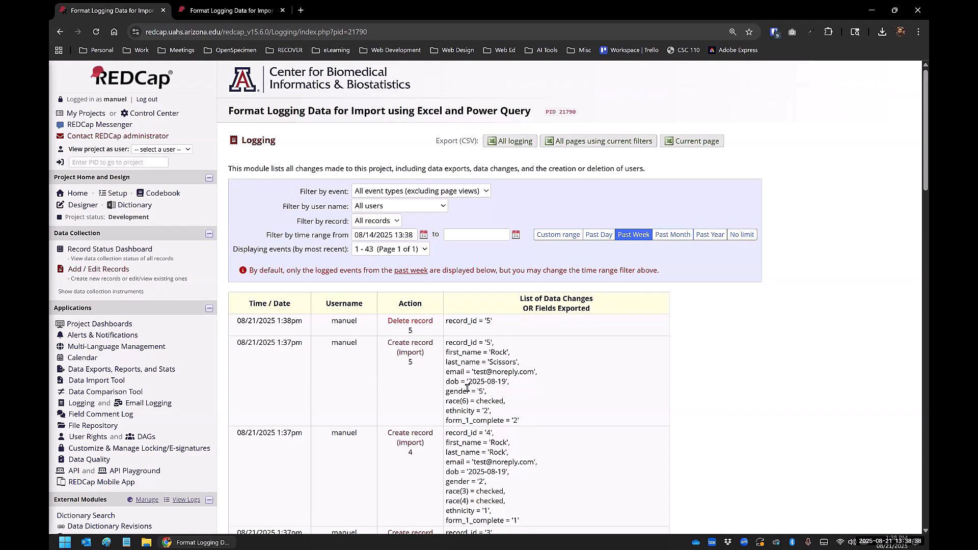
Step: Erase all data in the project from the Other Functionality section of the project setup
left_click(118, 193)
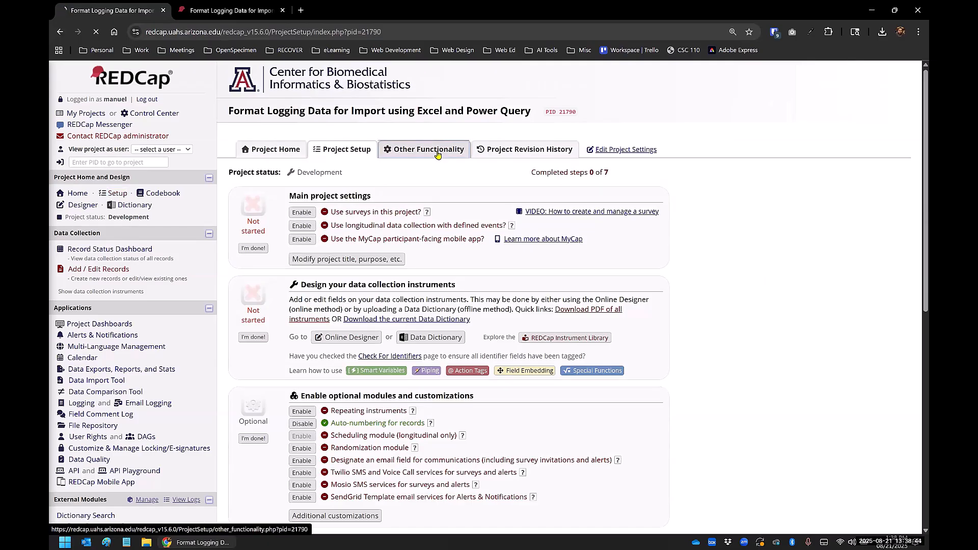
left_click(437, 154)
scroll(269, 378, "down", 1)
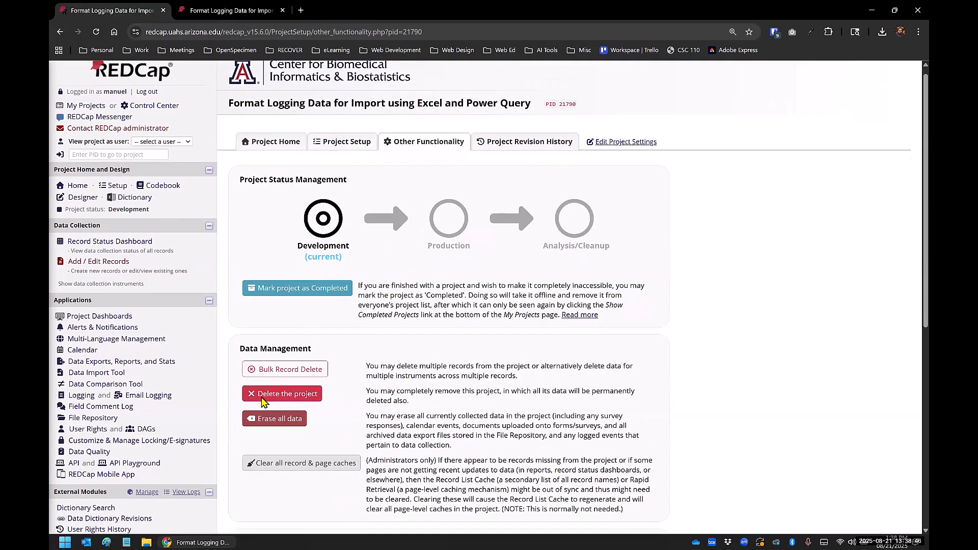
left_click(269, 377)
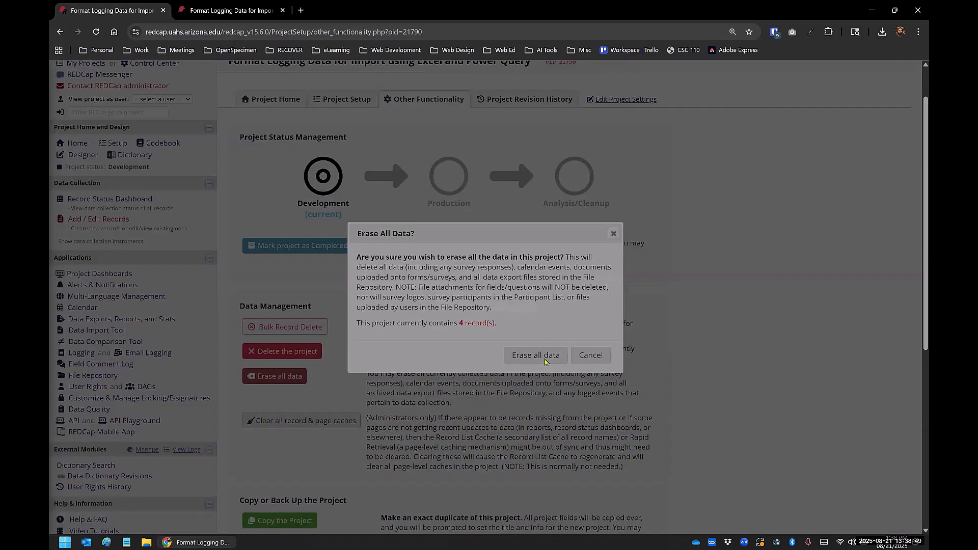
left_click(535, 355)
left_click(587, 320)
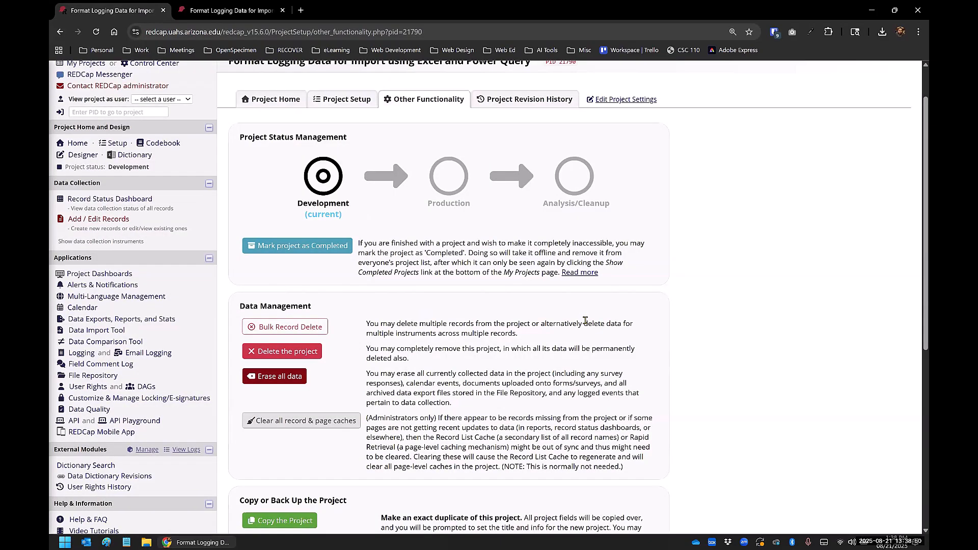
Step: Open the project's Logging page and examine which events are listed after the data erasure
left_click(76, 356)
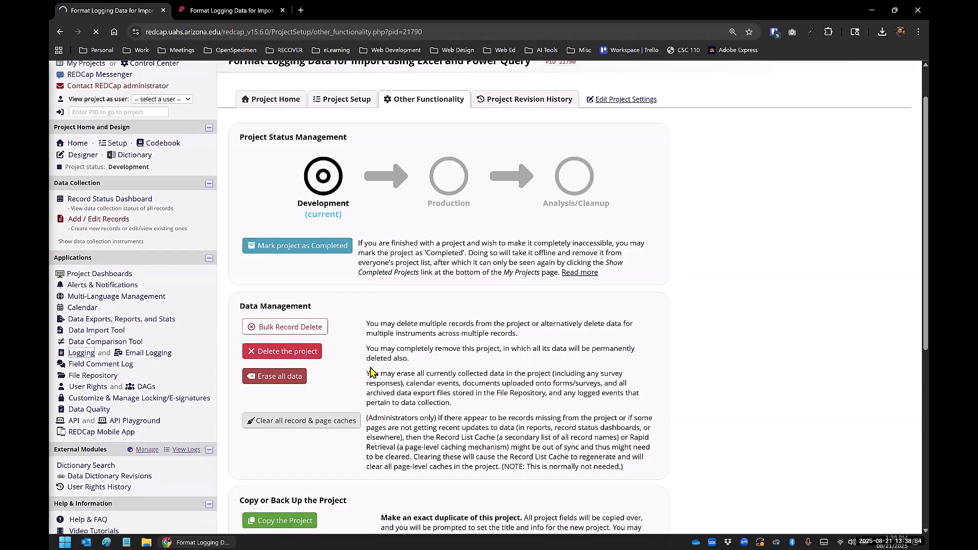
scroll(568, 231, "down", 2)
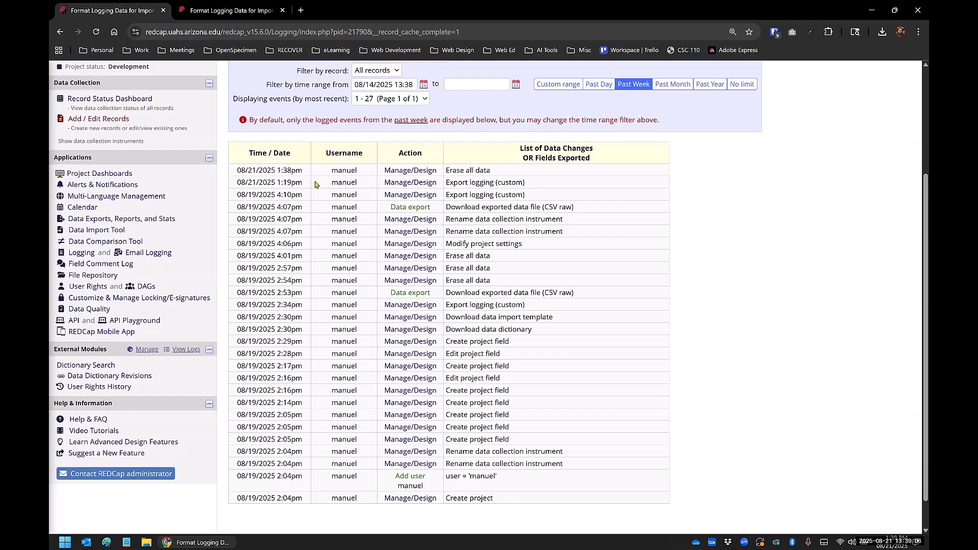
scroll(665, 349, "up", 2)
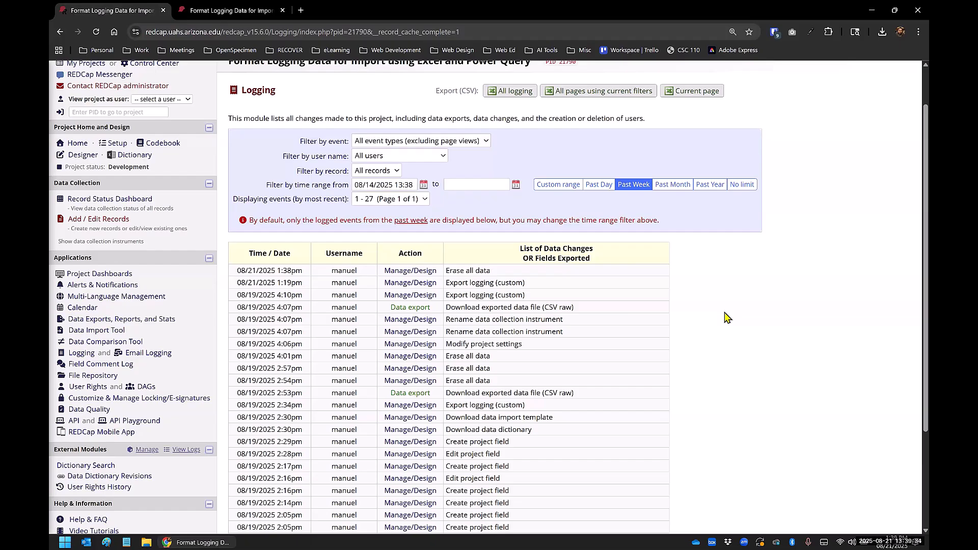
scroll(728, 318, "up", 1)
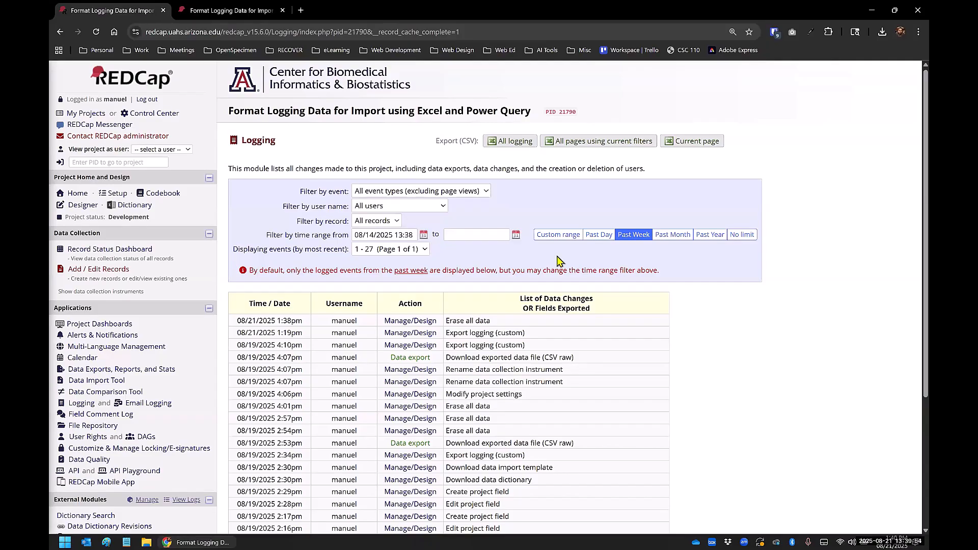
Step: Look through the log's user name and event type filter options without applying one
left_click(398, 209)
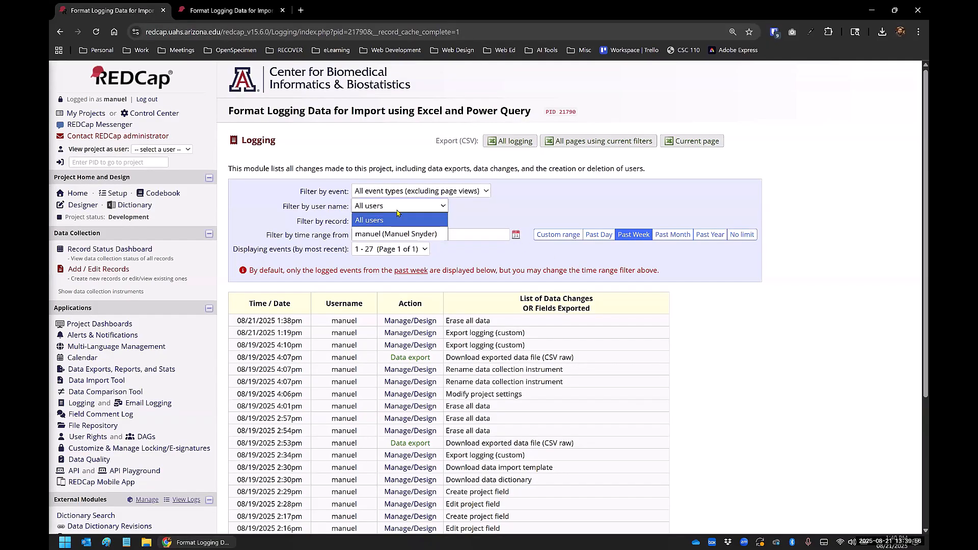
left_click(397, 191)
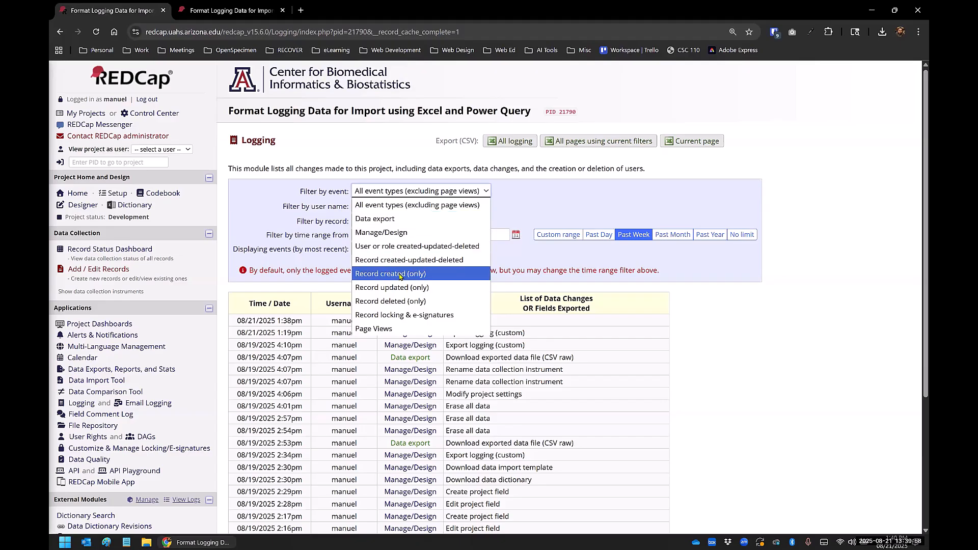
left_click(710, 346)
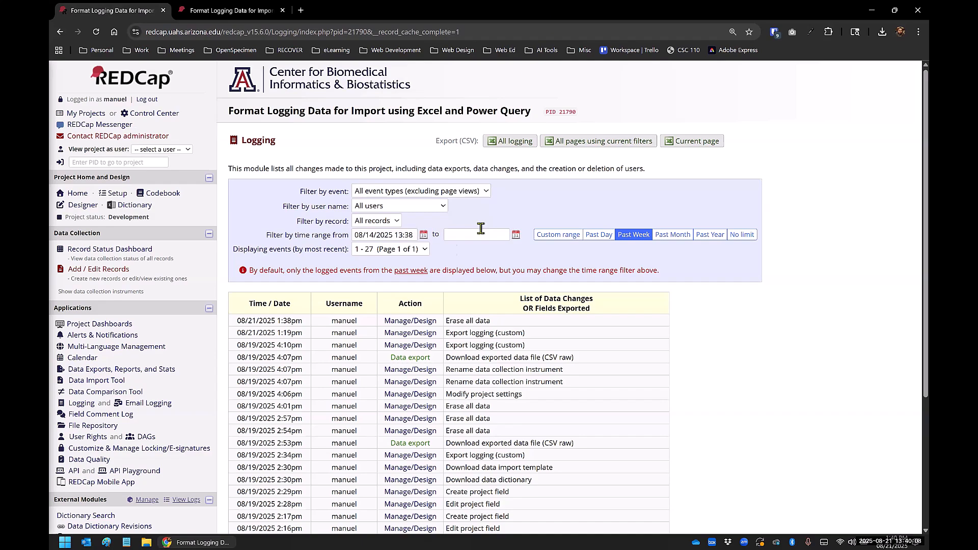
Step: Upload Logging Data for Import.csv from the Desktop in the Data Import Tool with the default real-time import settings
left_click(93, 382)
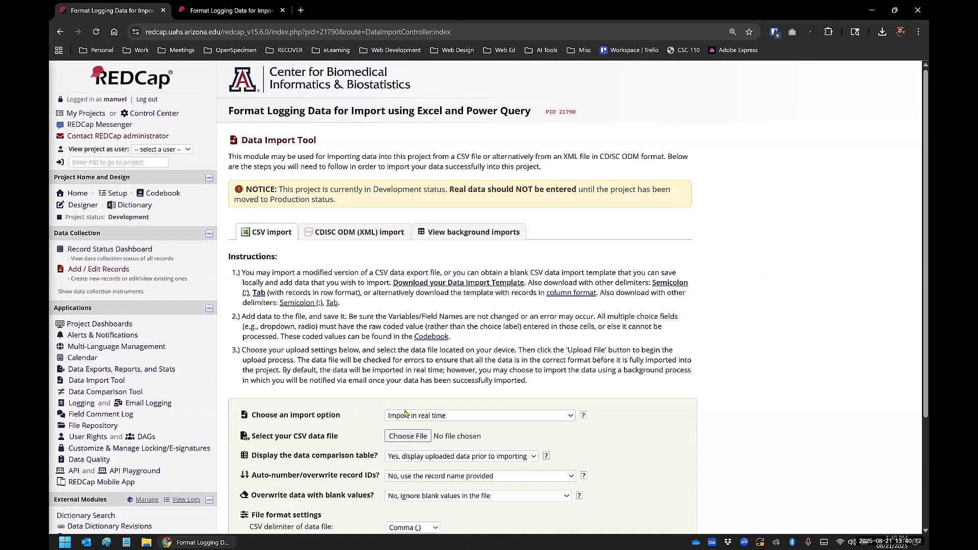
left_click(398, 437)
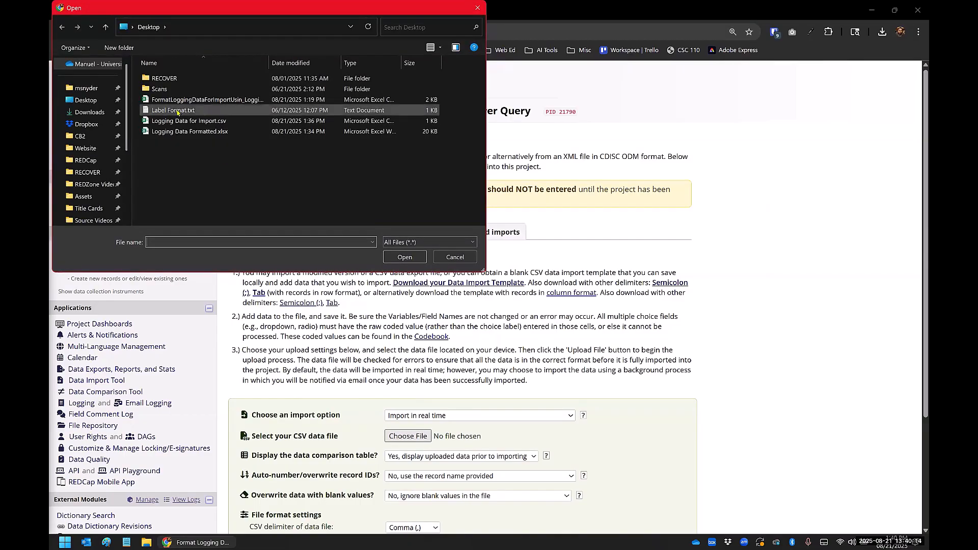
left_click(188, 121)
left_click(397, 260)
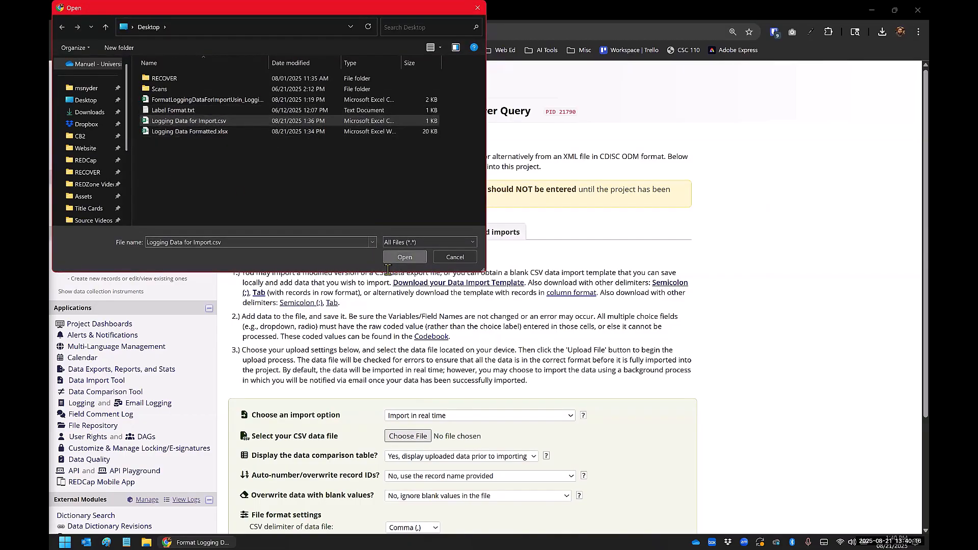
scroll(293, 408, "down", 3)
left_click(290, 433)
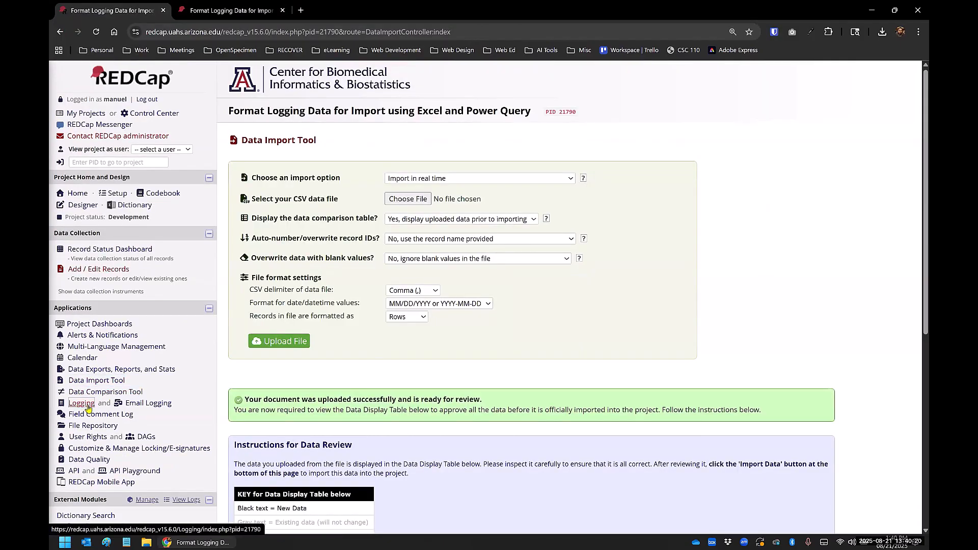
Step: Check the Logging page, go back to the data import page and try to reload its submission
left_click(87, 406)
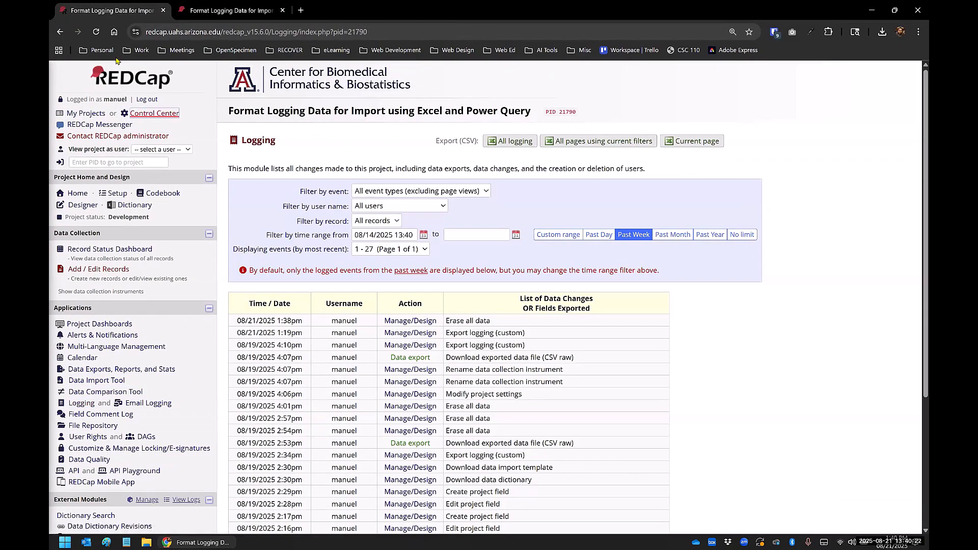
left_click(60, 32)
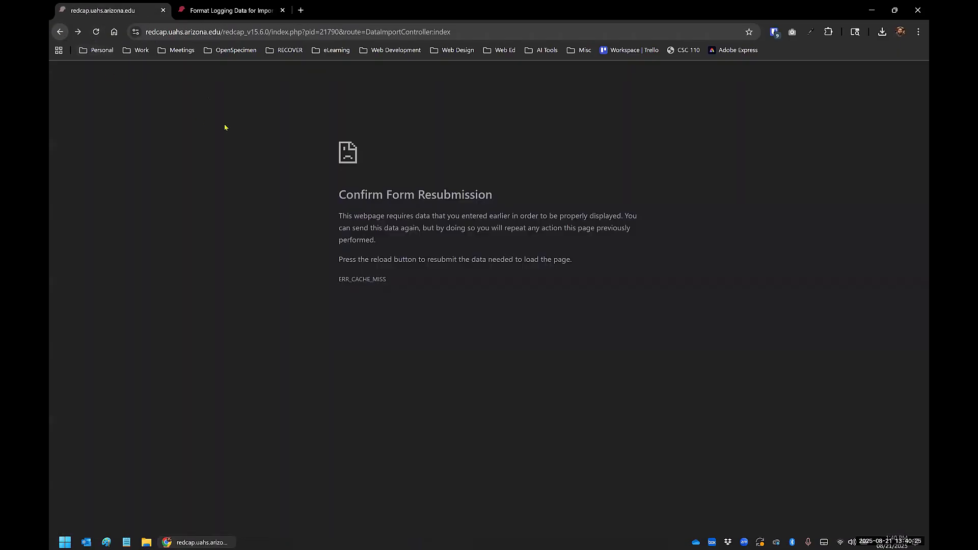
left_click(95, 32)
left_click(585, 116)
left_click(188, 32)
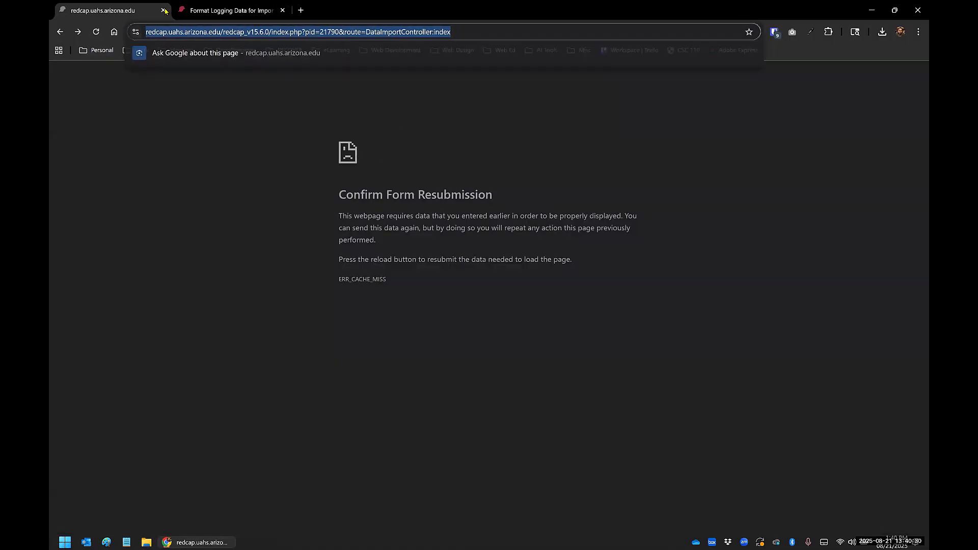
Step: Close the failed resubmission page and select Logging Data for Import.csv from the Desktop in the project's Data Import Tool
left_click(163, 10)
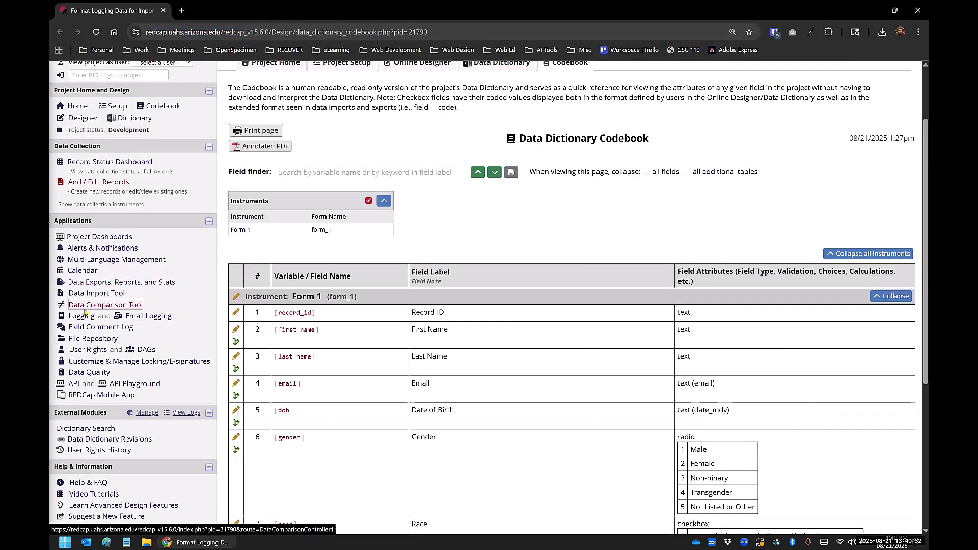
left_click(86, 295)
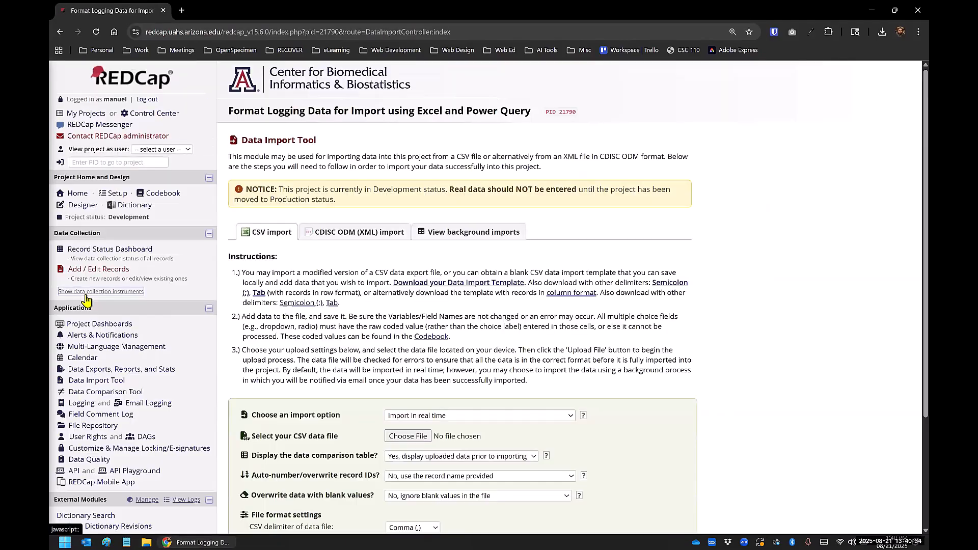
scroll(247, 293, "down", 3)
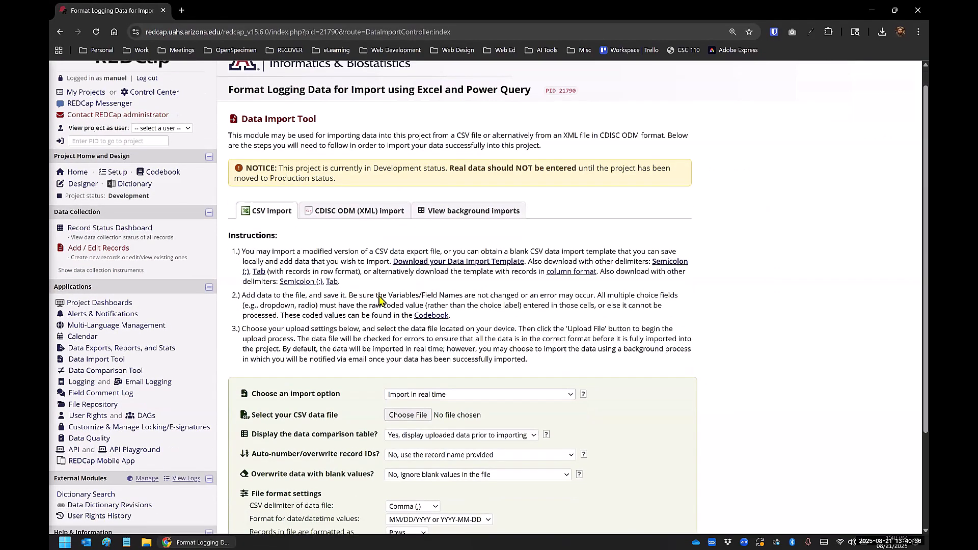
left_click(408, 288)
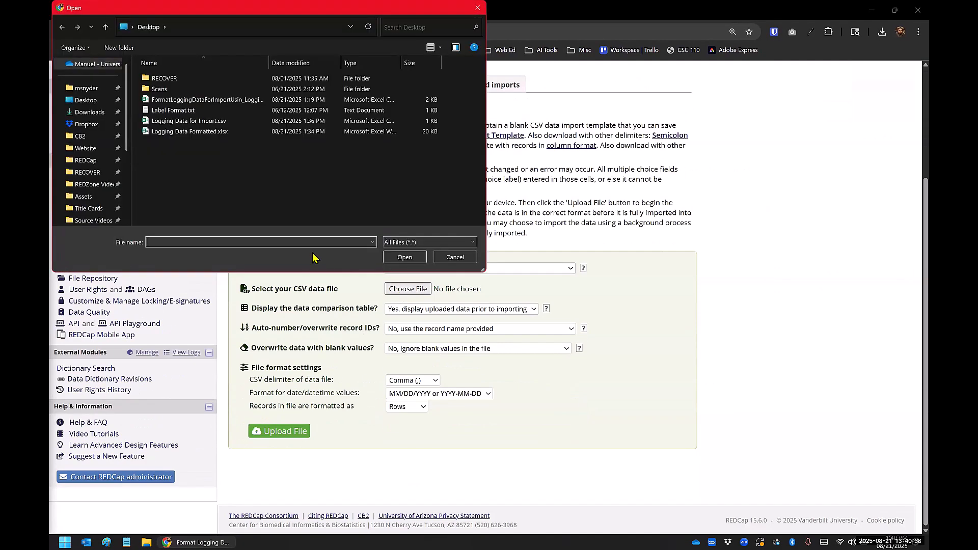
left_click(204, 122)
left_click(405, 257)
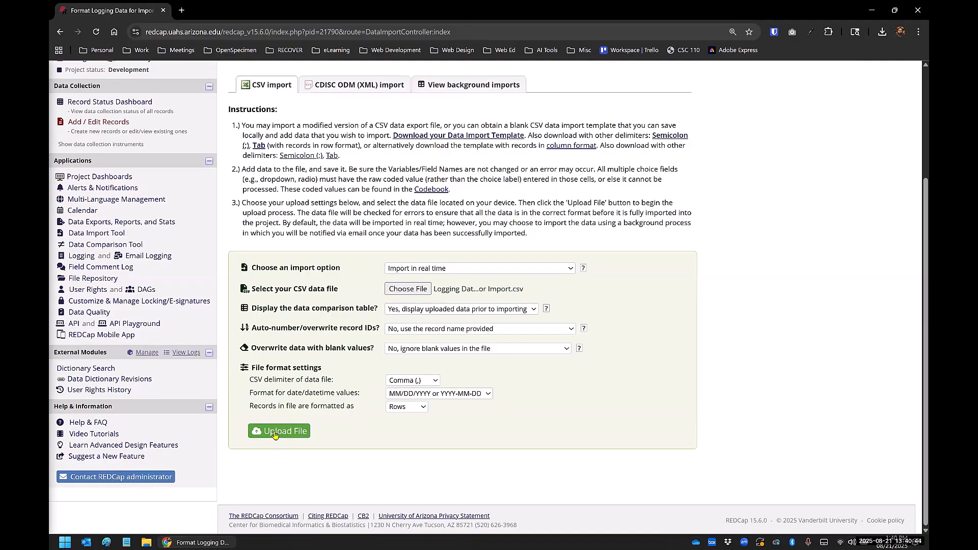
Step: Upload the selected CSV with the default real-time settings and import the reviewed records into the project
left_click(278, 434)
scroll(270, 429, "down", 7)
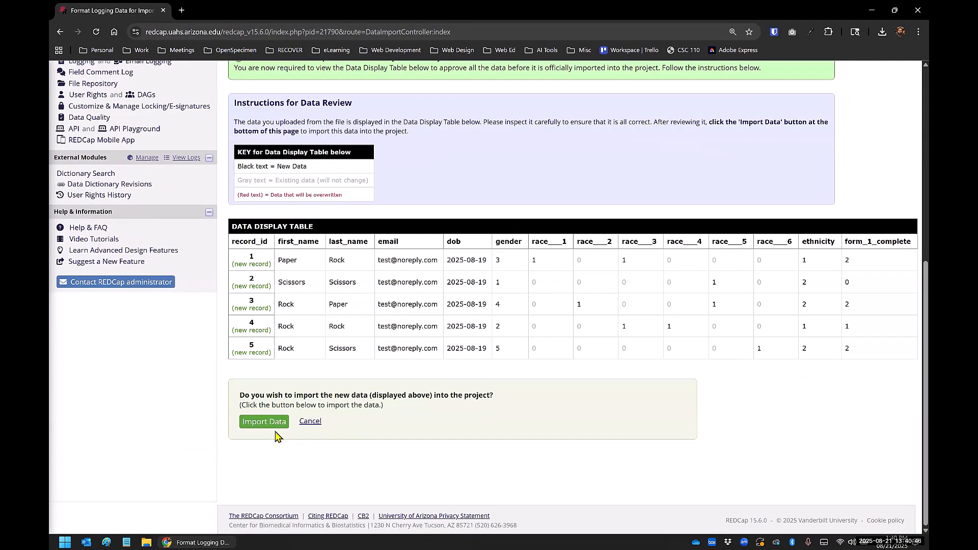
left_click(265, 422)
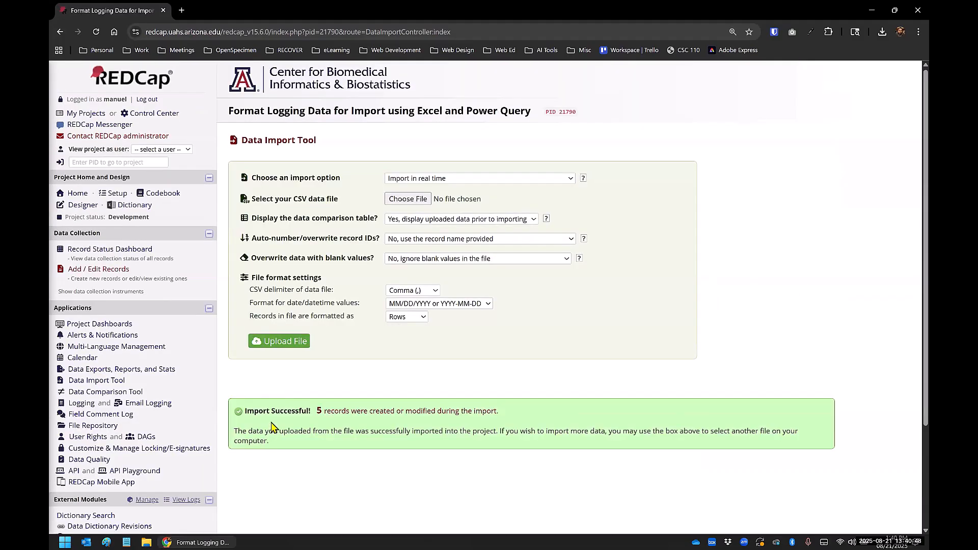
Step: Open the project's Logging page and examine the field values logged for the imported records, starting with record 5
left_click(91, 381)
left_click(83, 403)
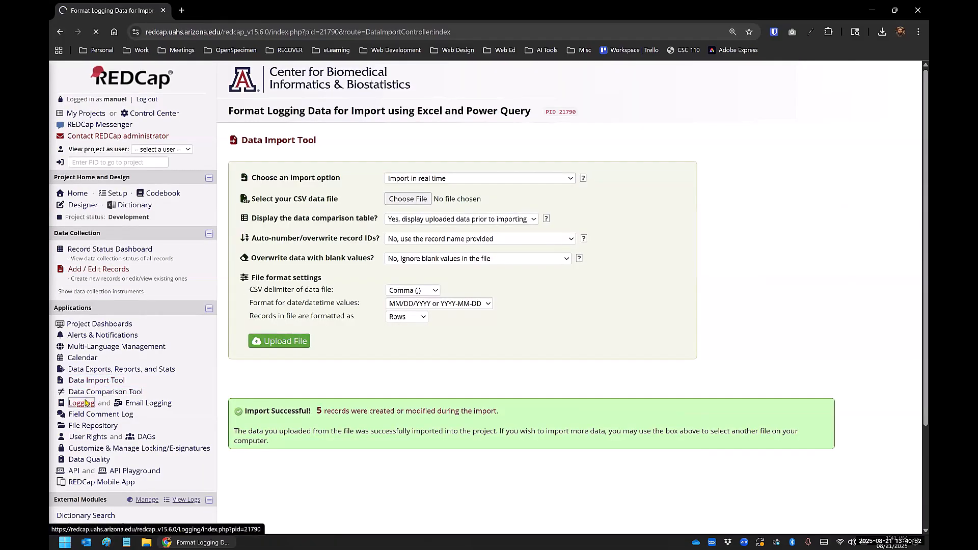
scroll(441, 288, "down", 4)
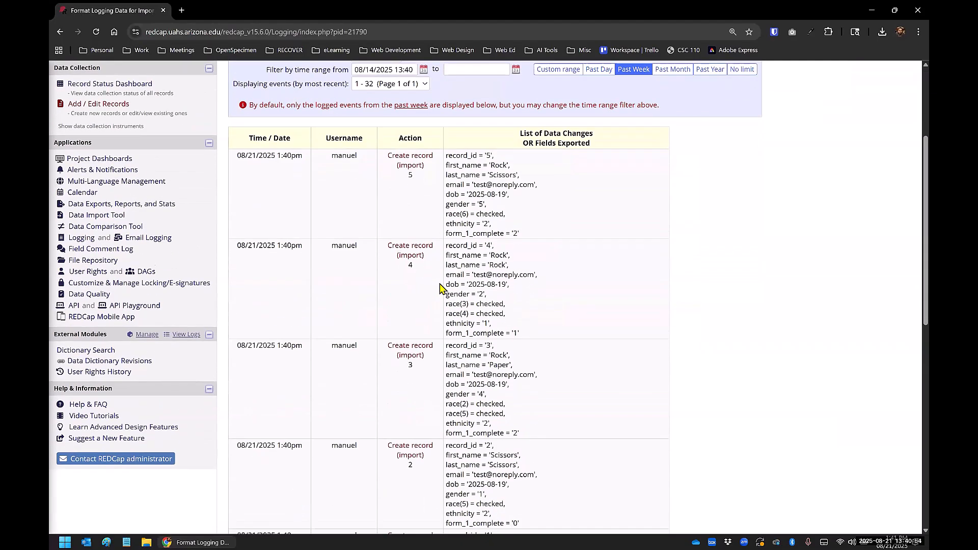
left_click_drag(447, 119, 545, 198)
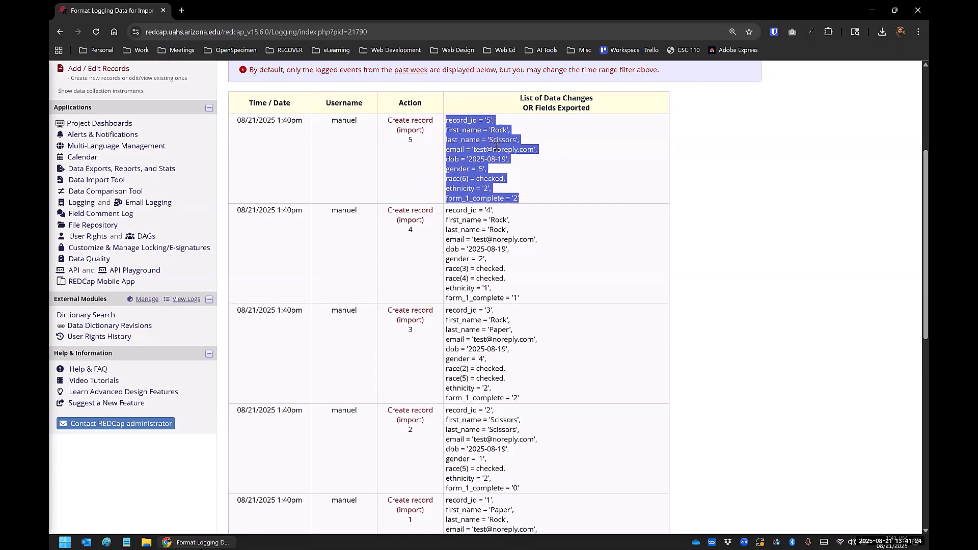
left_click(725, 216)
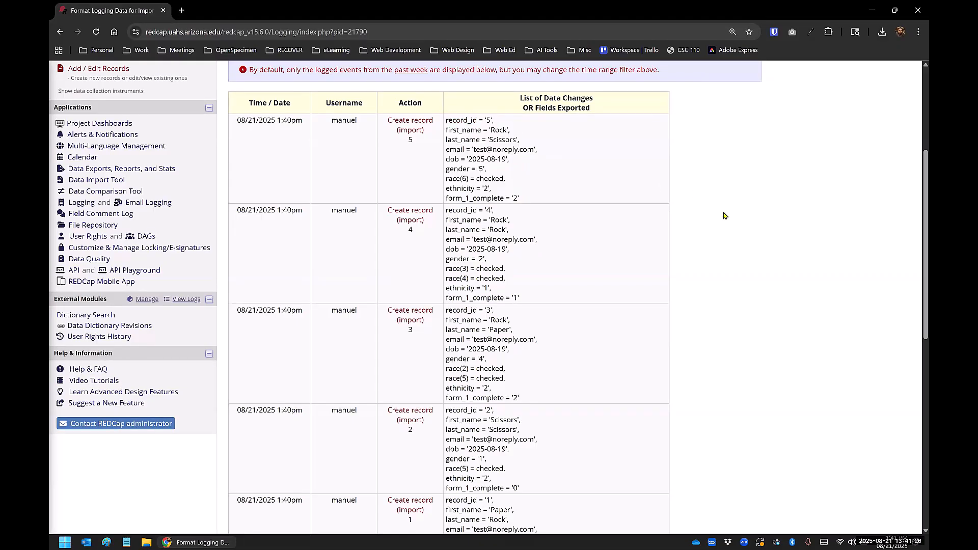
scroll(726, 216, "up", 4)
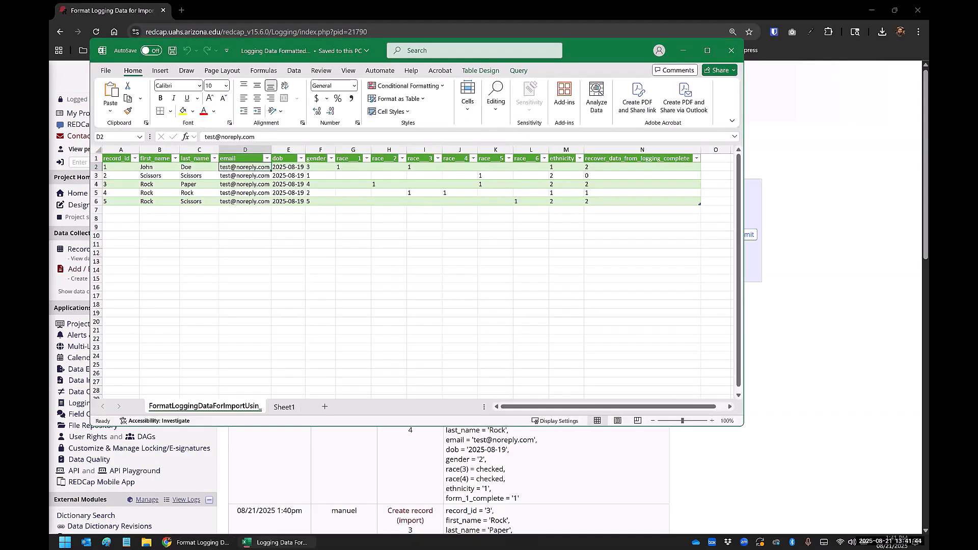
Step: In the Logging Data Formatted.xlsx workbook in Excel, open the logging query in the Power Query Editor, allowing the external data connection
left_click(708, 51)
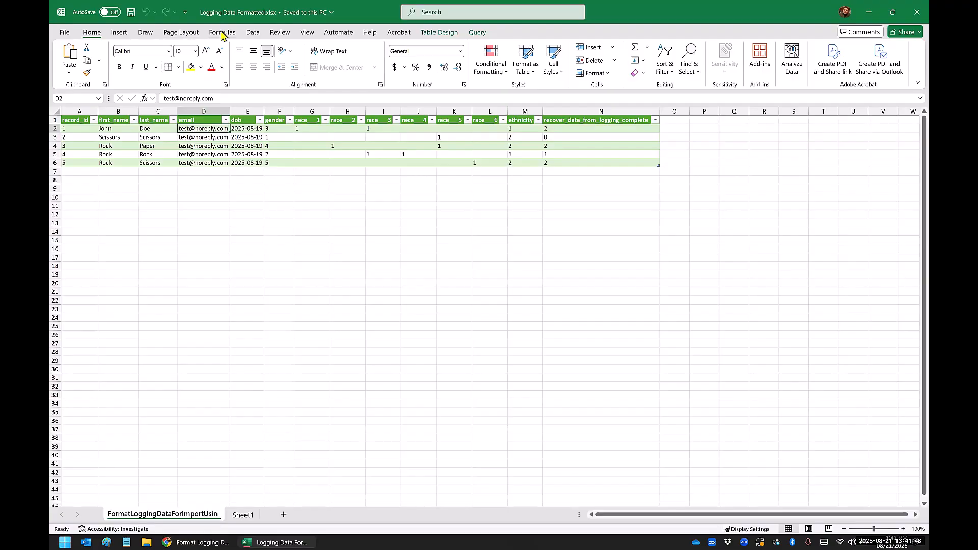
left_click(253, 32)
left_click(280, 47)
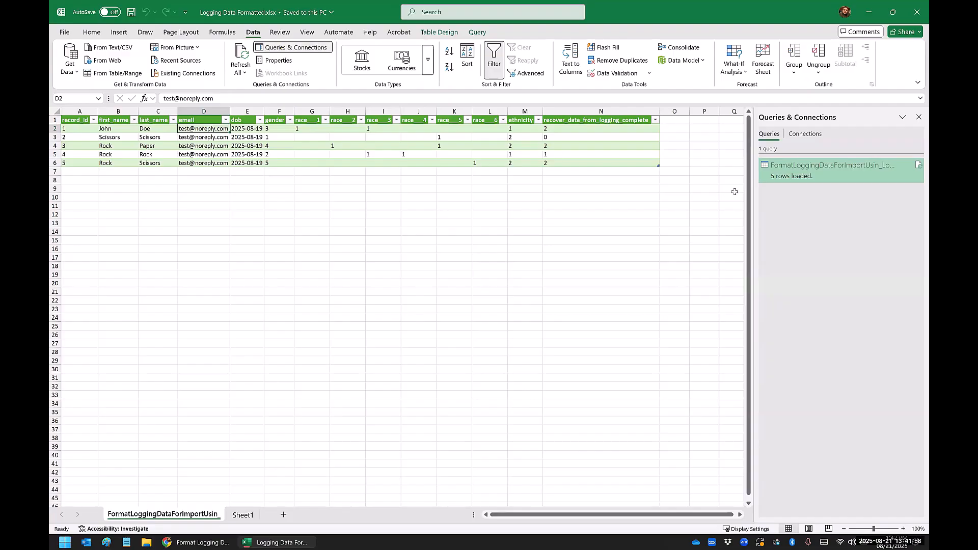
double_click(784, 179)
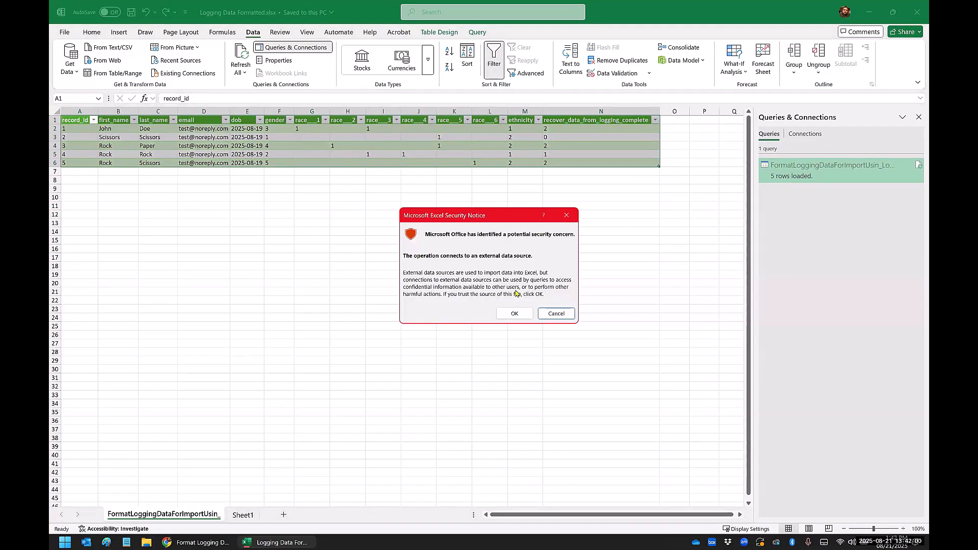
left_click(514, 314)
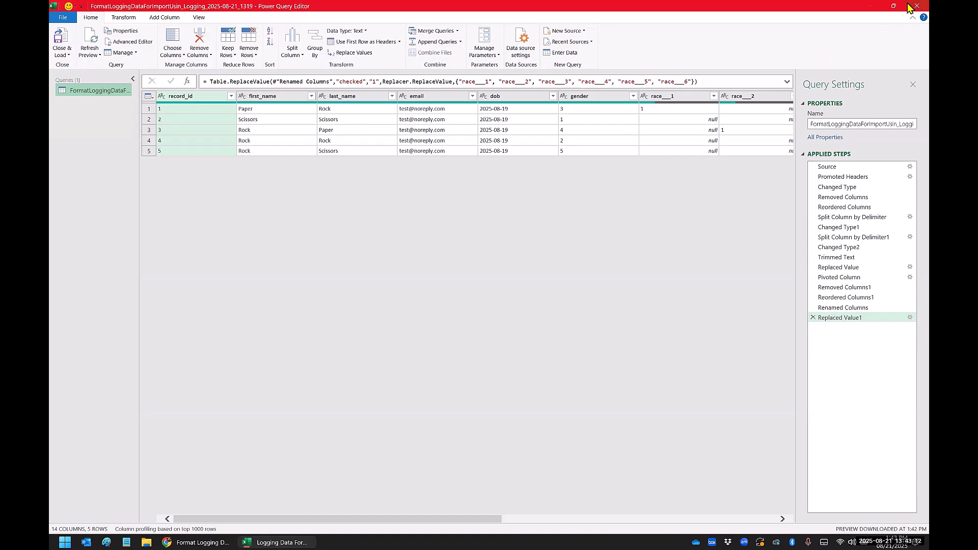
Step: Switch back to REDCap in Chrome and review the record creation entries in the project log
left_click(173, 542)
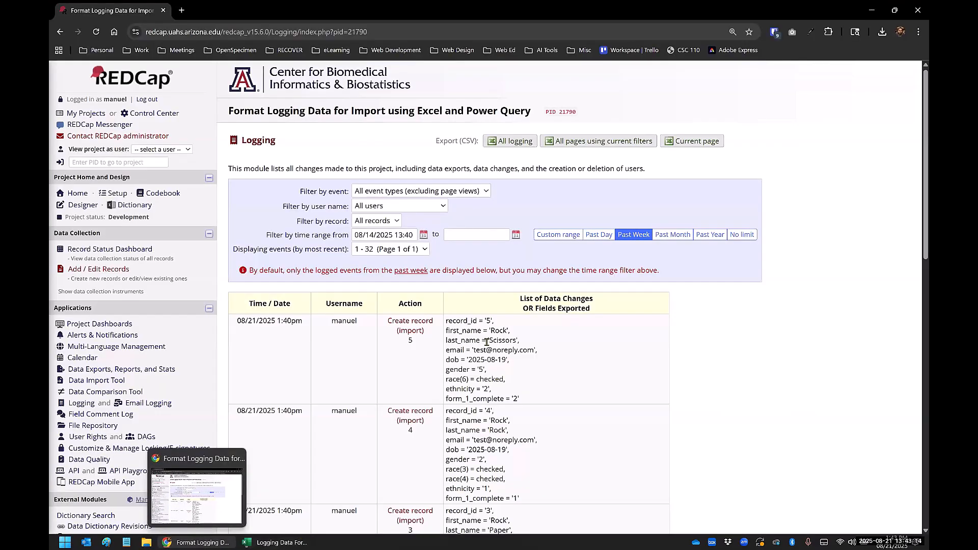
scroll(487, 342, "down", 3)
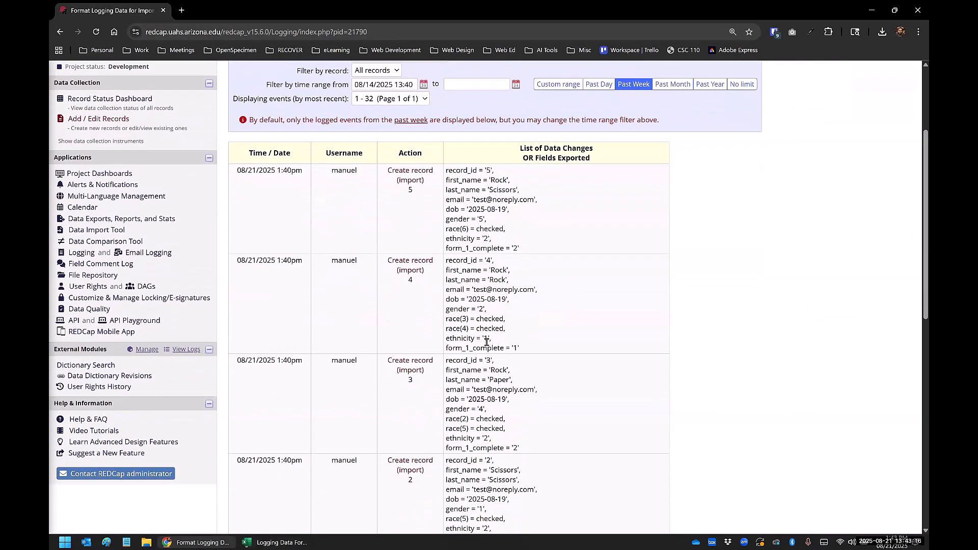